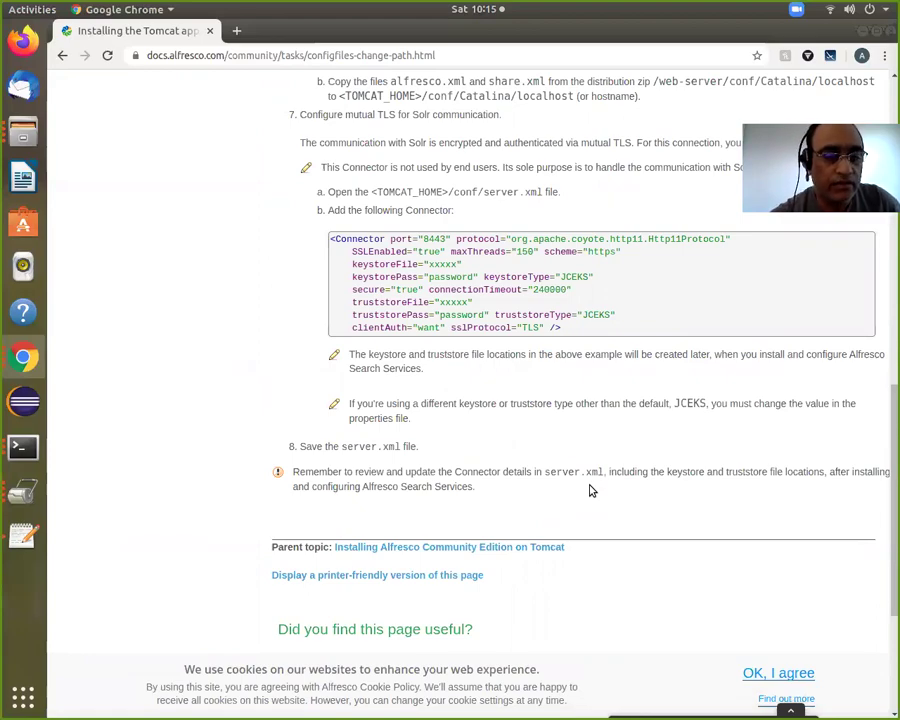
# Review the Tomcat application server instructions and open the documentation page on installing the Alfresco WARs.
pyautogui.scroll(10, 590, 490)
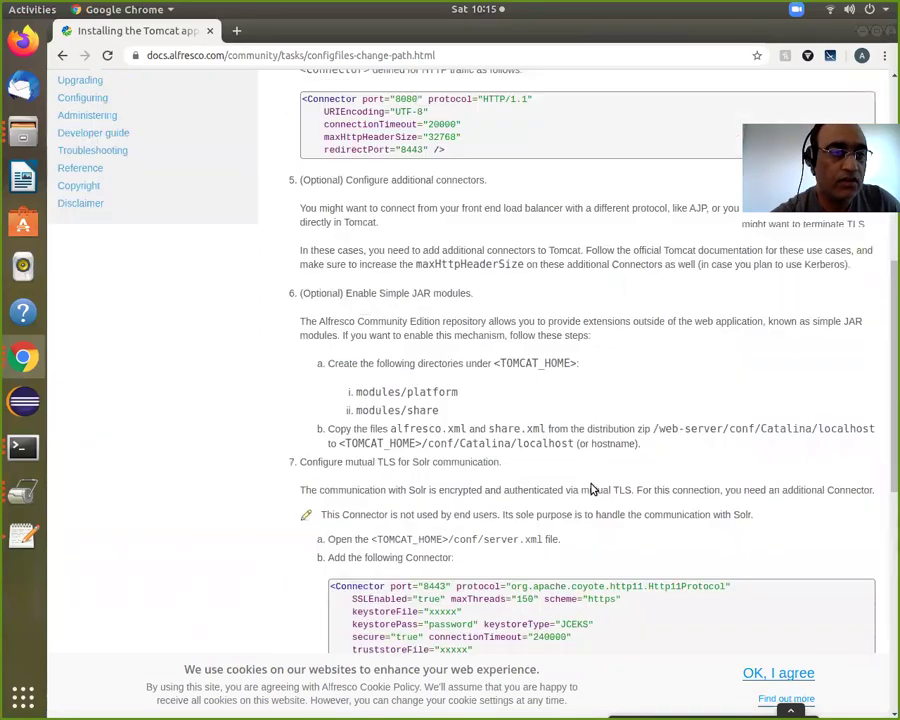
pyautogui.scroll(1, 593, 489)
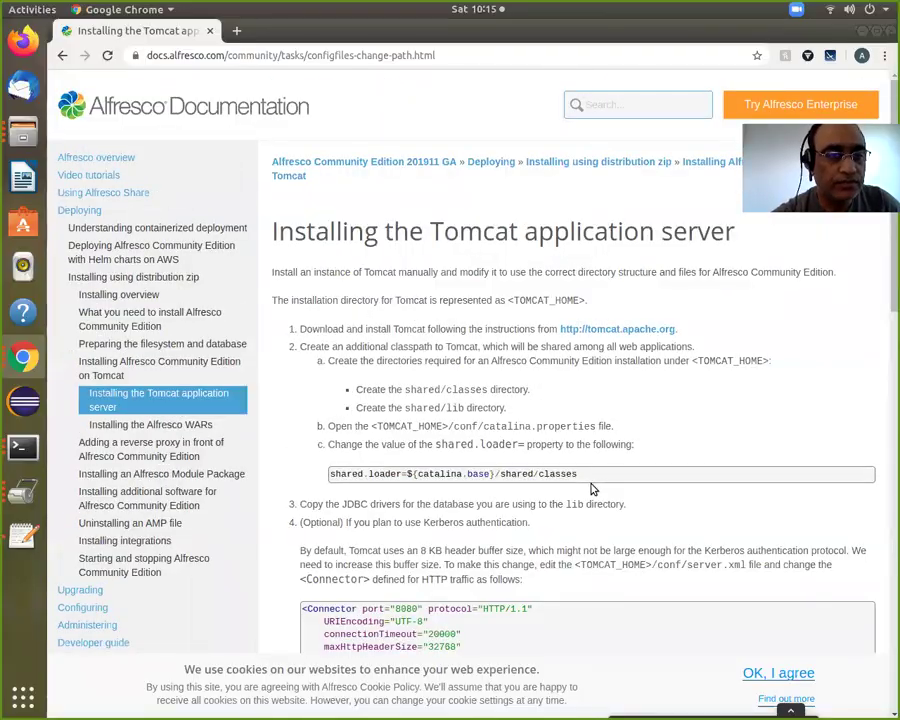
pyautogui.click(62, 55)
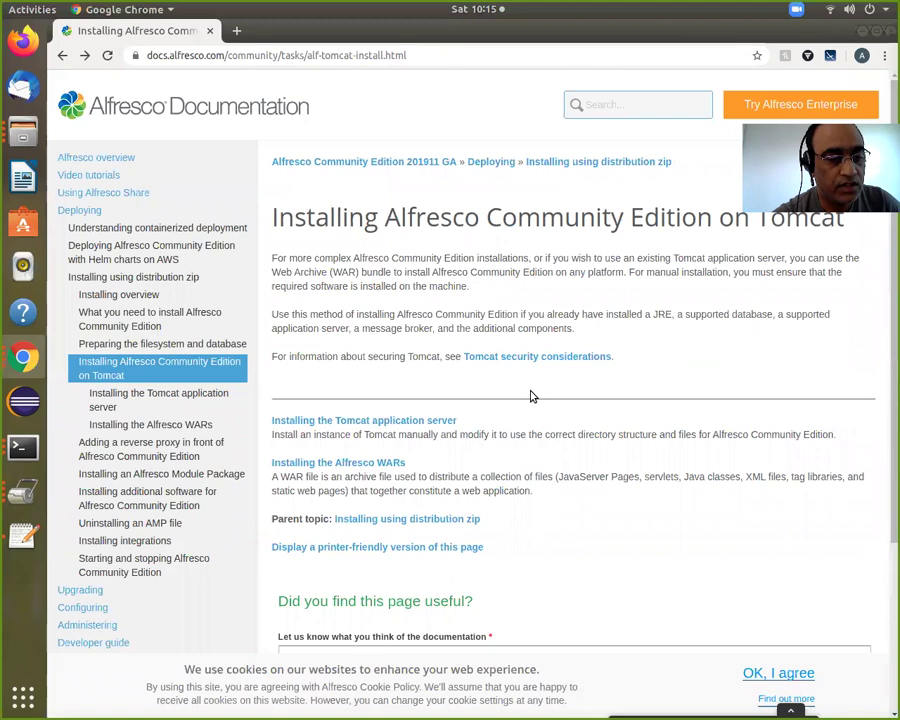
pyautogui.click(376, 466)
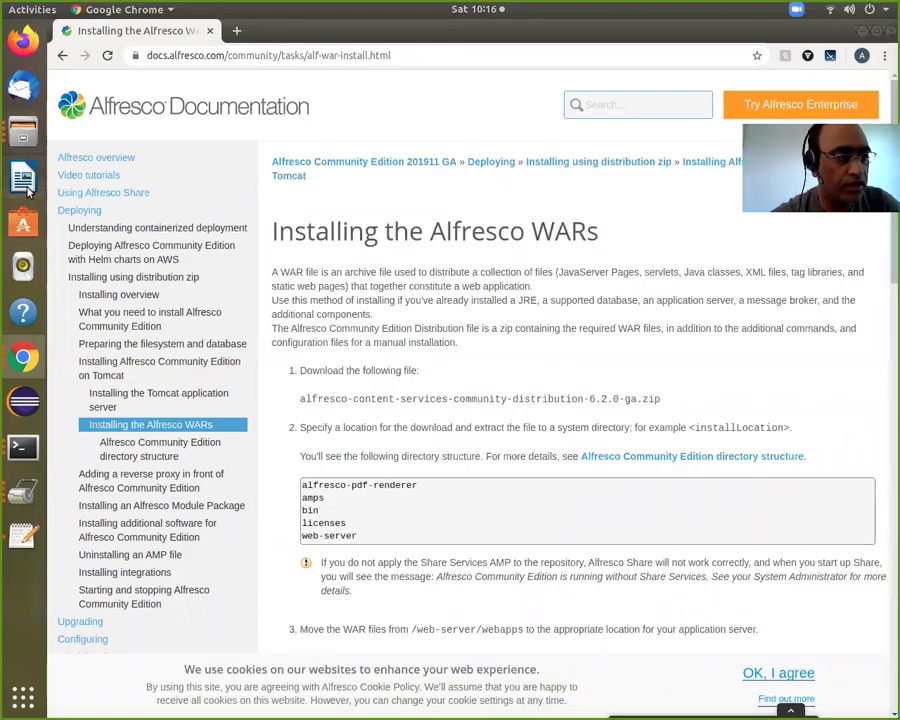
# In the file manager, open the web-server/webapps folder of alfresco-content-services-community-distribution-6.0.7-ga in Downloads.
pyautogui.click(23, 130)
pyautogui.click(194, 100)
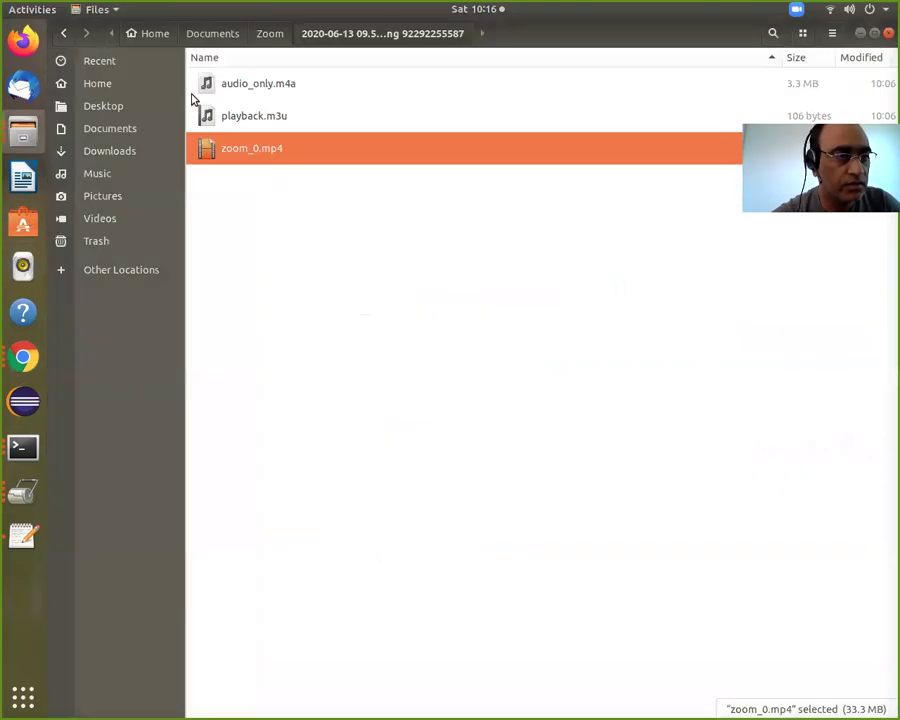
pyautogui.click(70, 150)
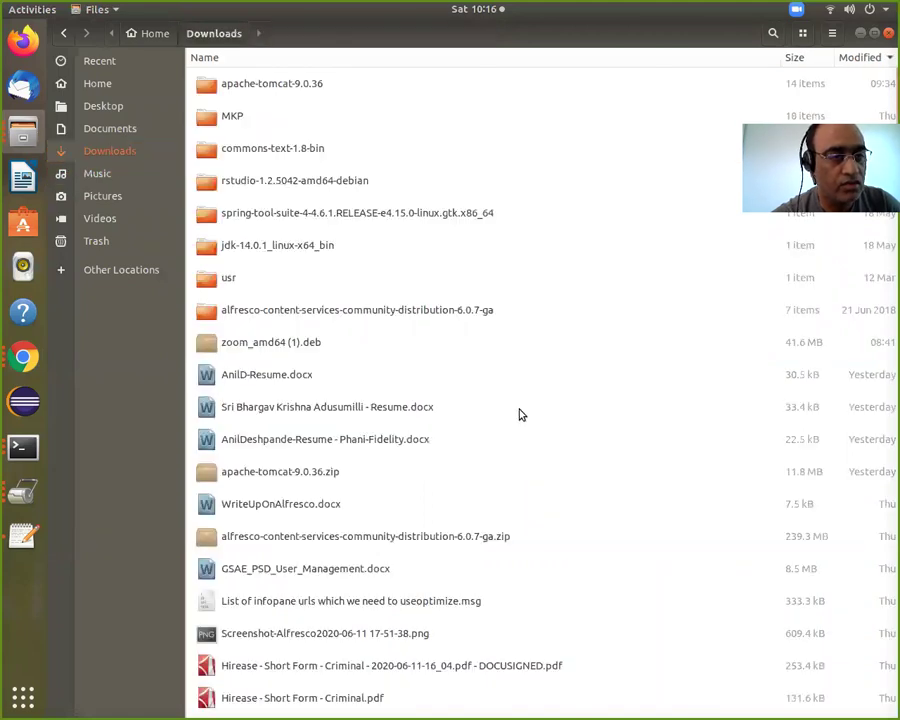
pyautogui.doubleClick(474, 310)
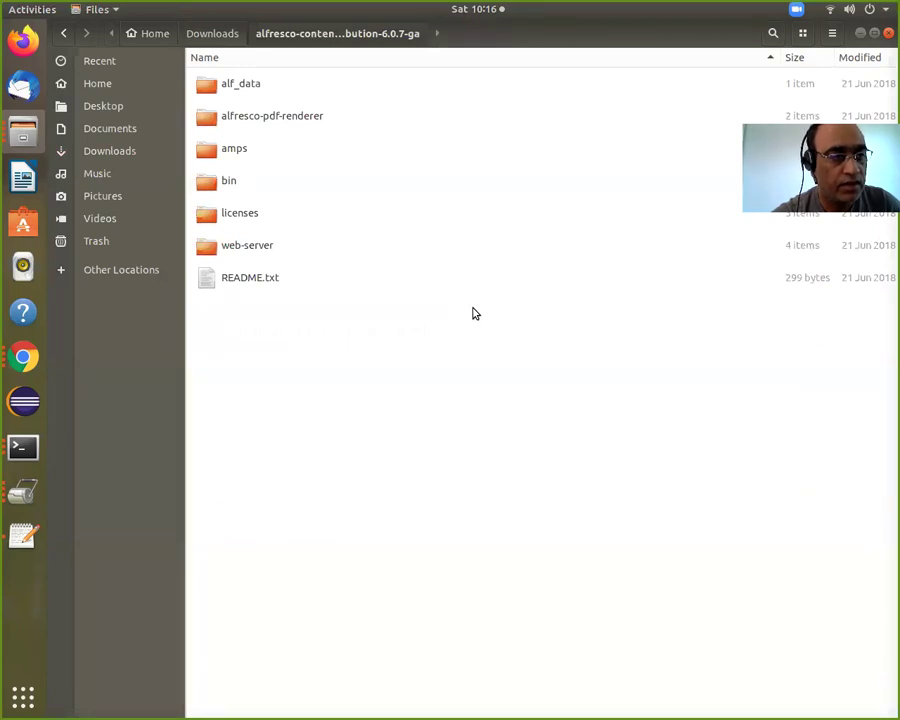
pyautogui.doubleClick(271, 249)
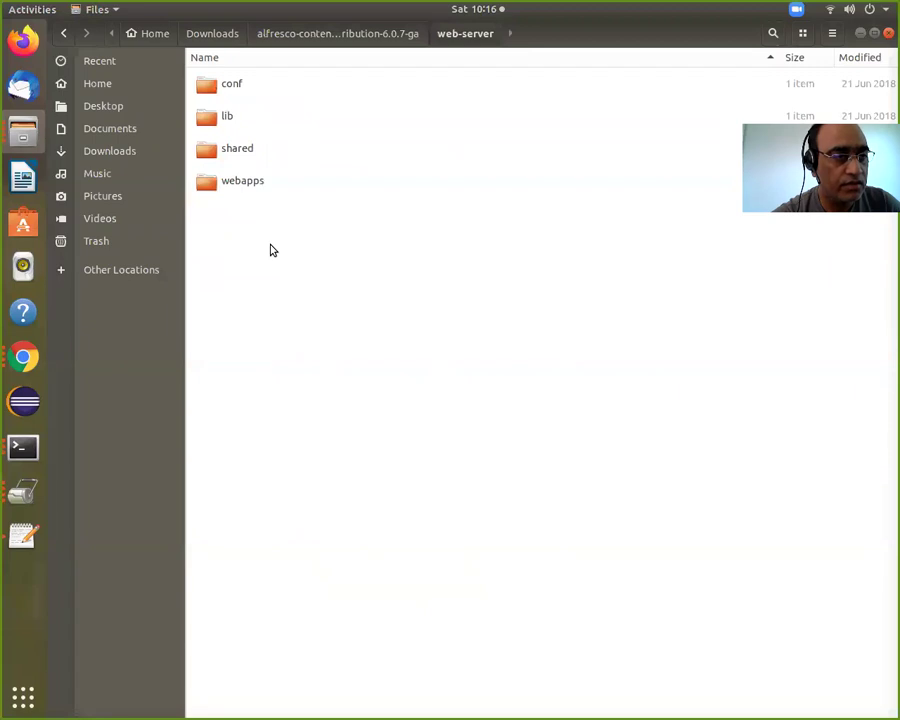
pyautogui.doubleClick(268, 187)
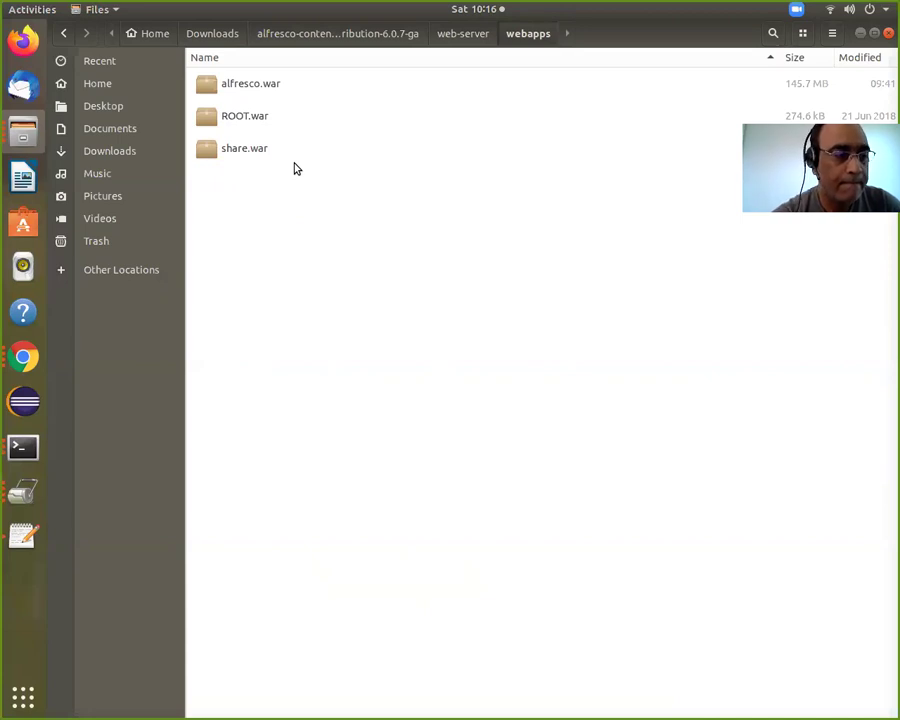
# Look at the Tomcat terminal, return to the WAR installation page in Chrome, and read its download, extraction and file-moving instructions.
pyautogui.click(18, 450)
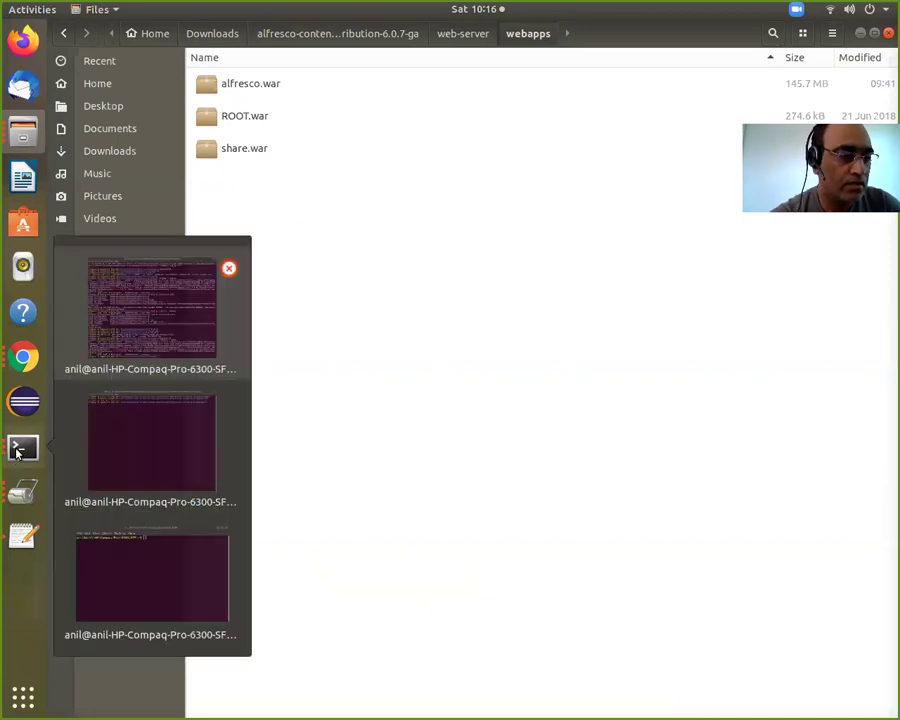
pyautogui.click(196, 343)
pyautogui.click(22, 357)
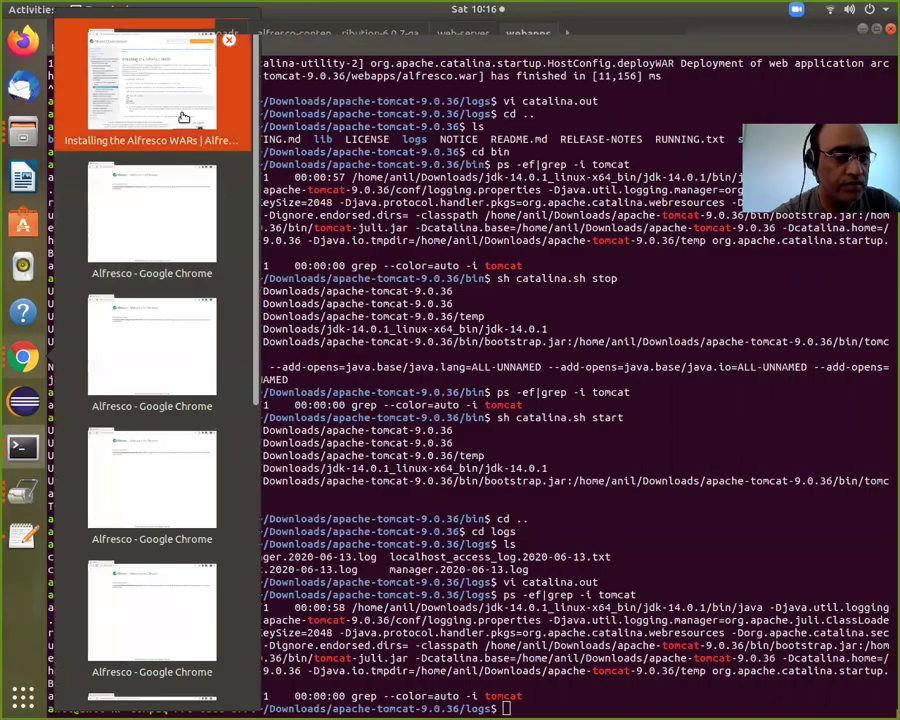
pyautogui.click(182, 150)
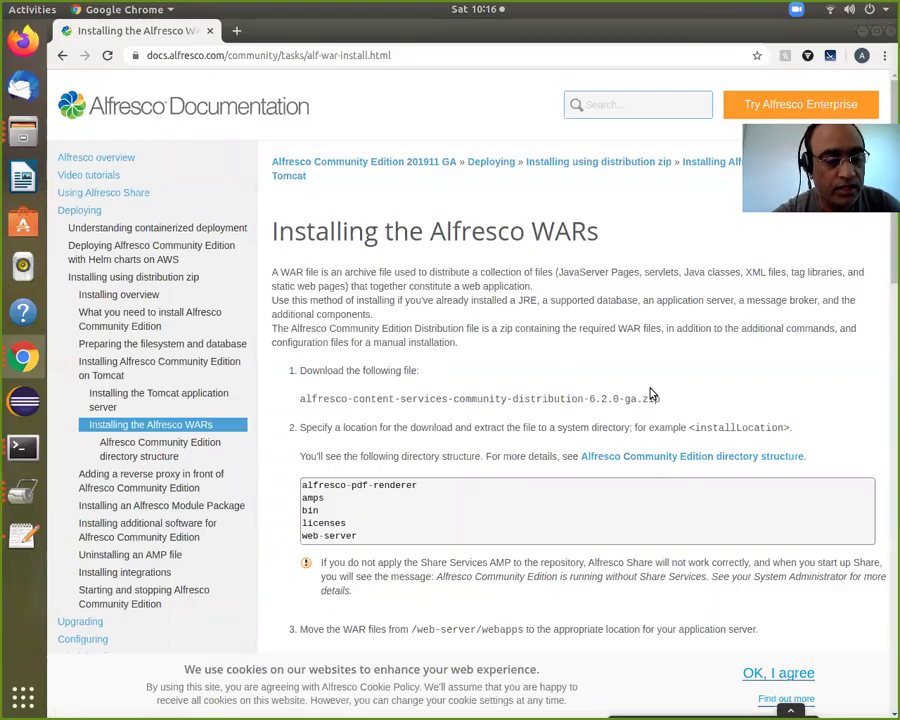
pyautogui.scroll(-2, 650, 393)
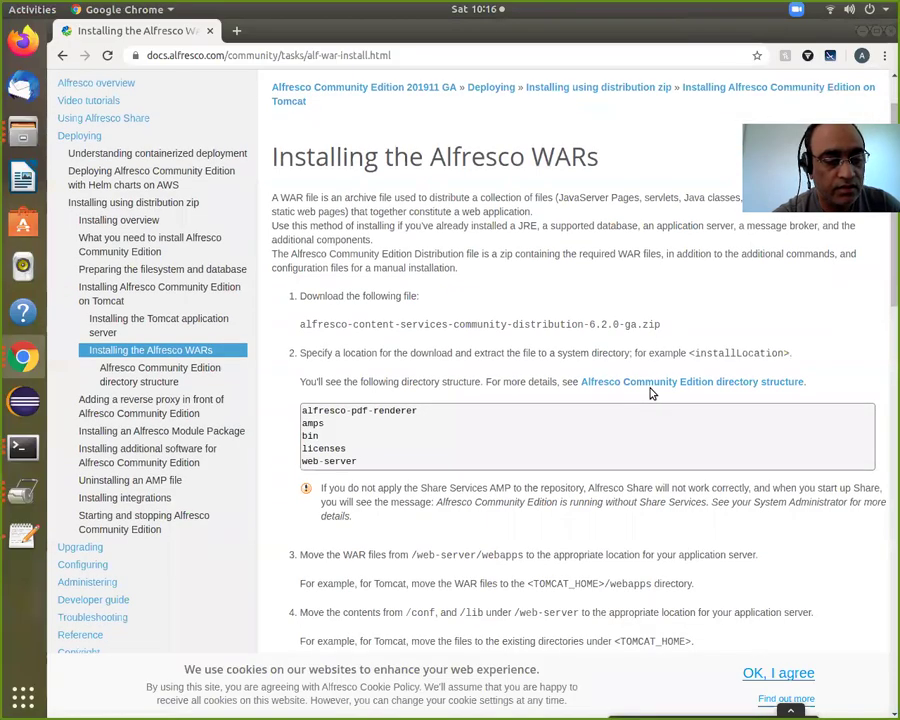
pyautogui.scroll(-4, 650, 393)
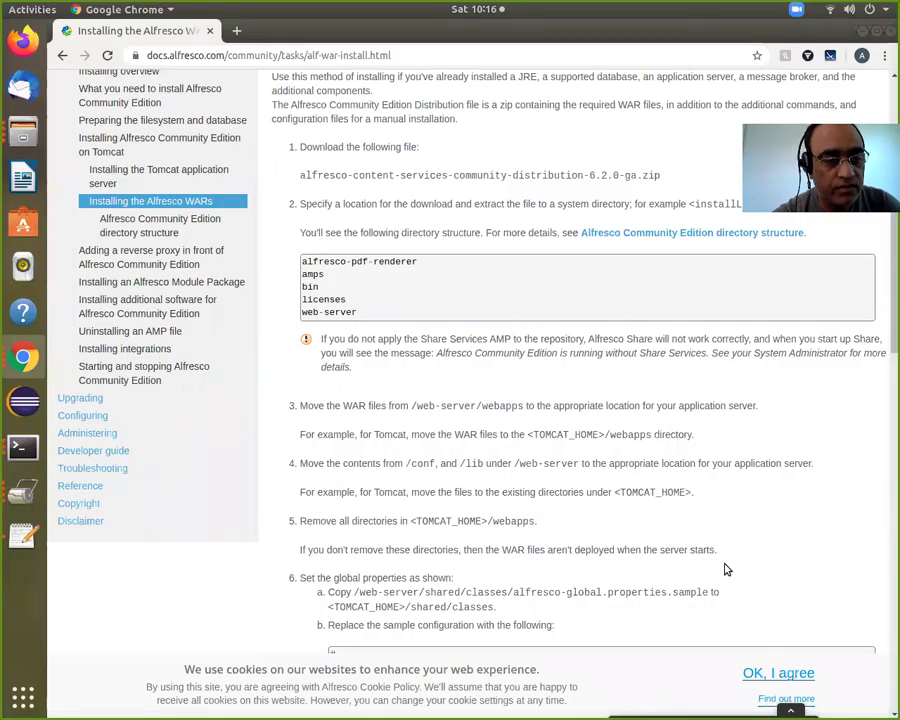
pyautogui.scroll(-1, 741, 537)
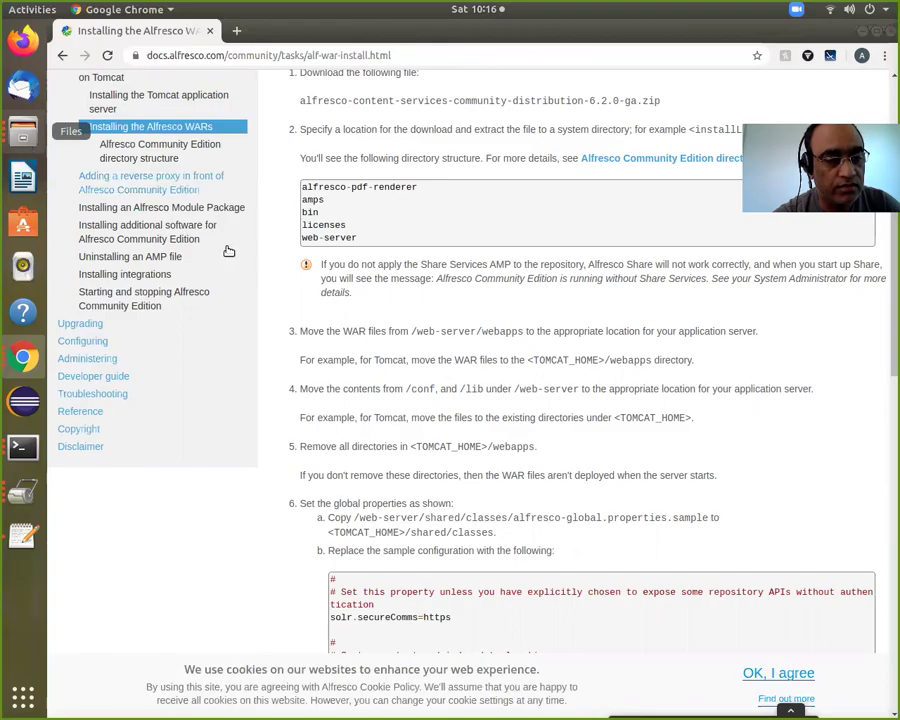
# Check the WAR files in the distribution's webapps folder and return to the WAR installation page in Chrome.
pyautogui.click(22, 138)
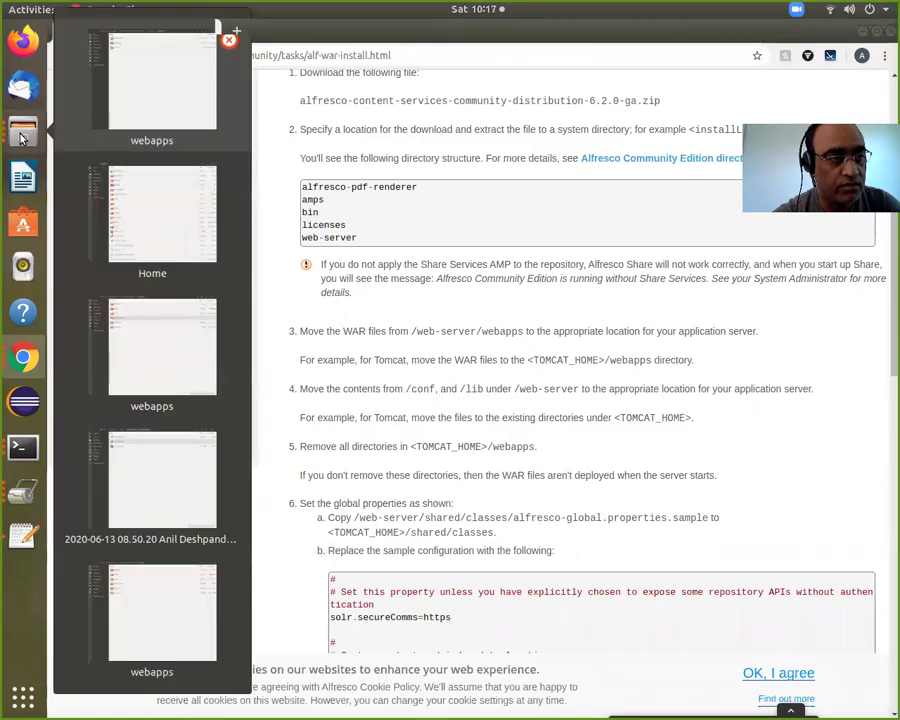
pyautogui.click(137, 108)
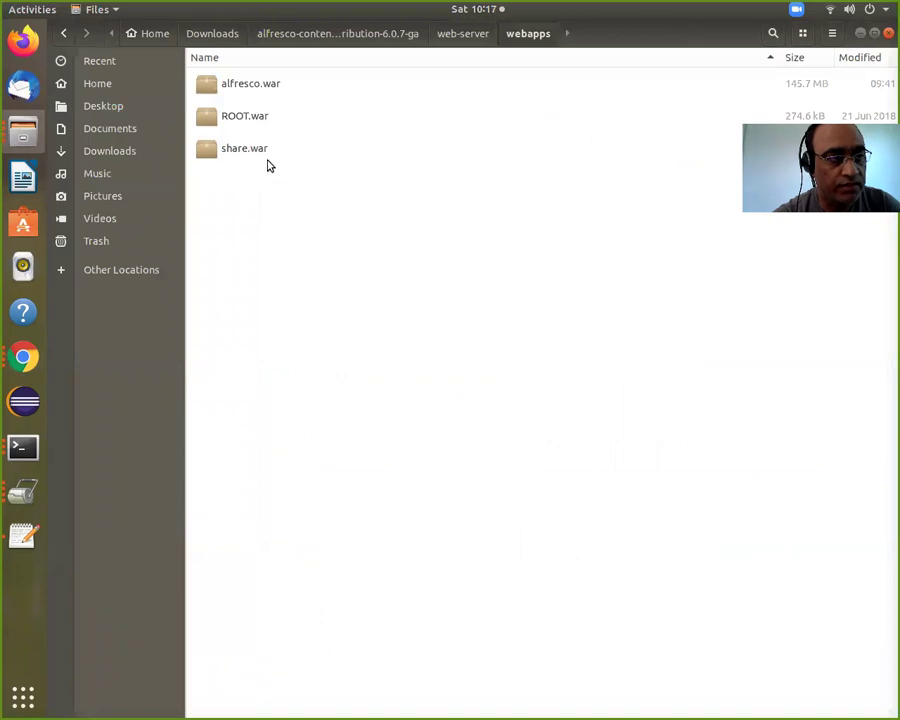
pyautogui.click(24, 357)
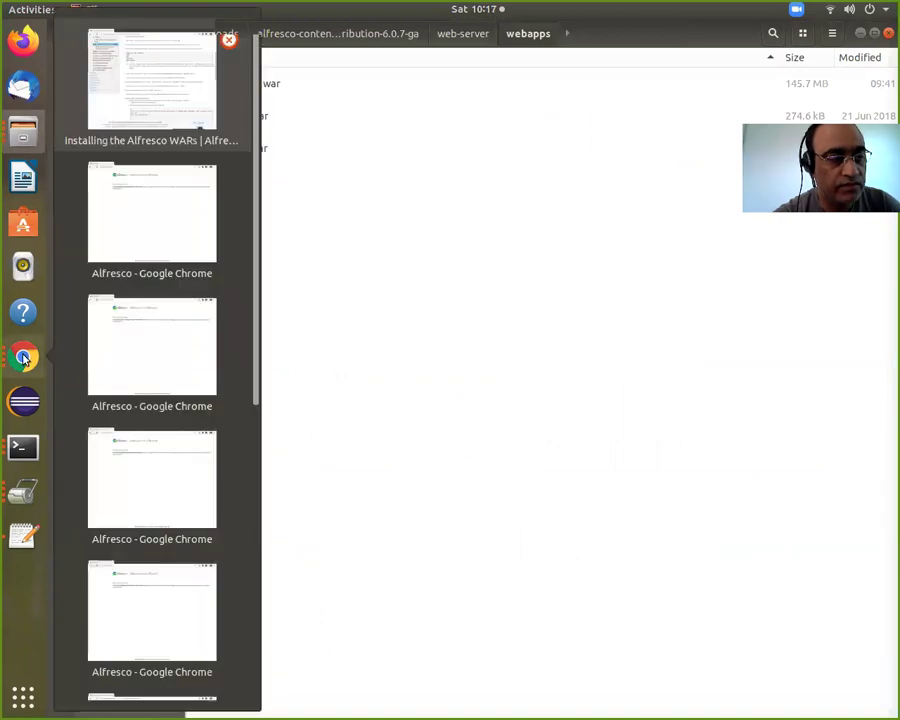
pyautogui.click(135, 94)
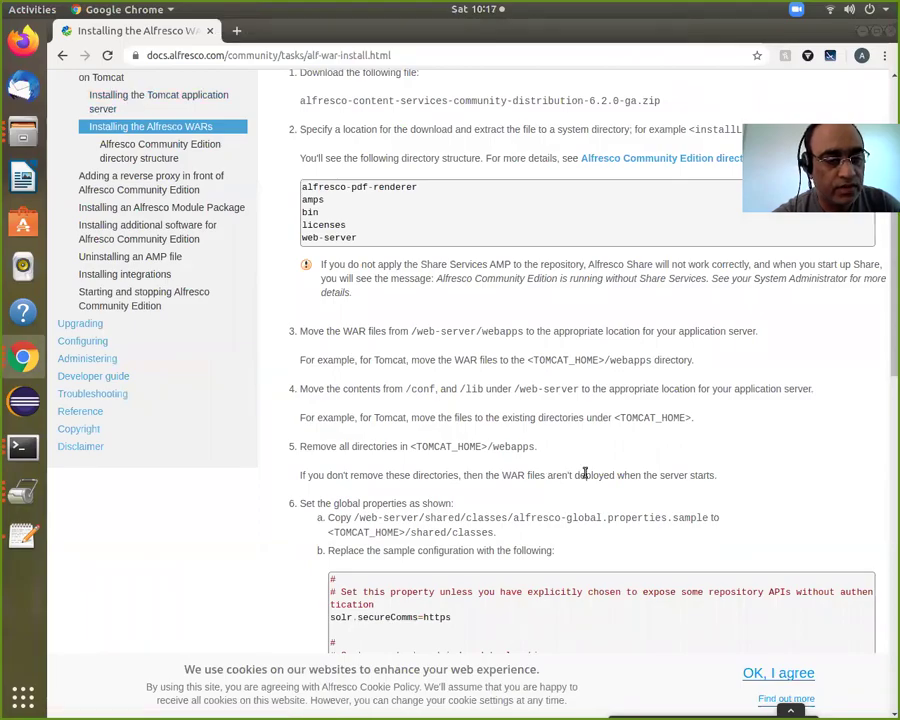
# Read the global properties instructions and sample configuration, including the database connection and URL generation parameters.
pyautogui.scroll(-2, 585, 473)
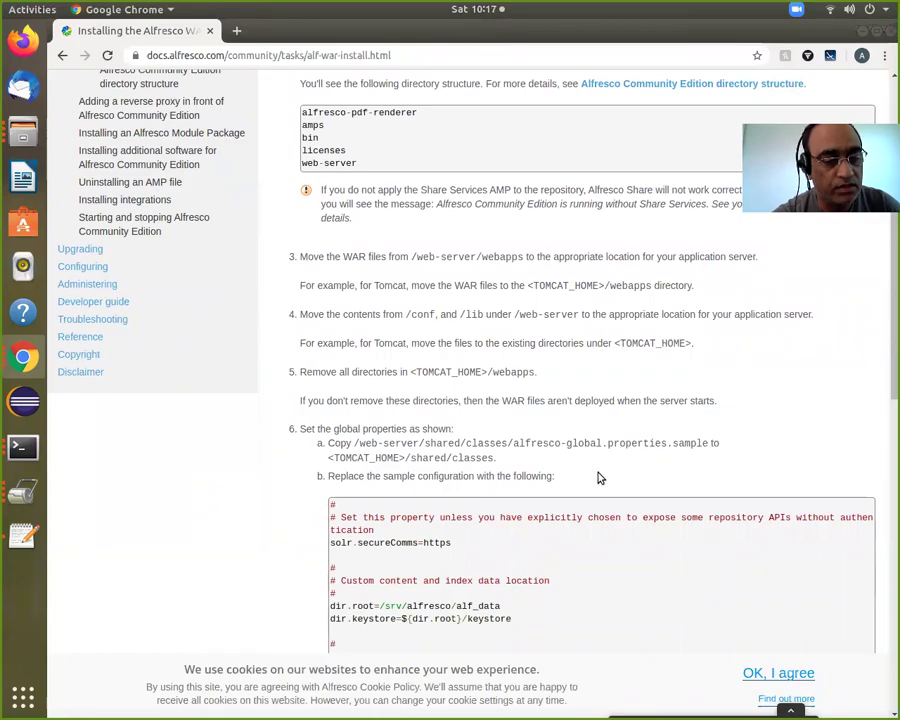
pyautogui.scroll(-5, 610, 485)
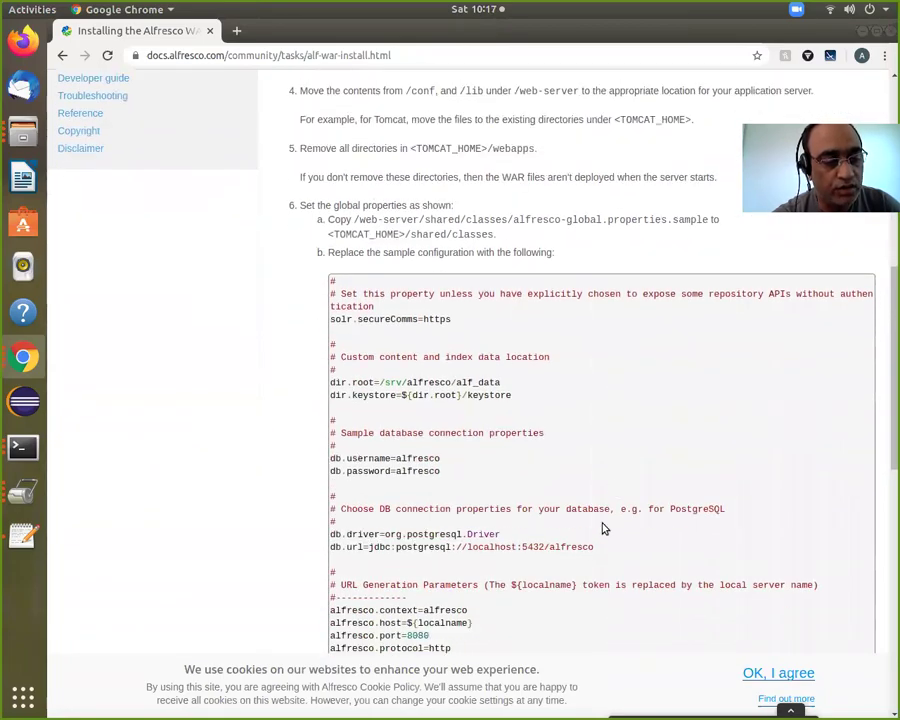
pyautogui.scroll(-4, 550, 543)
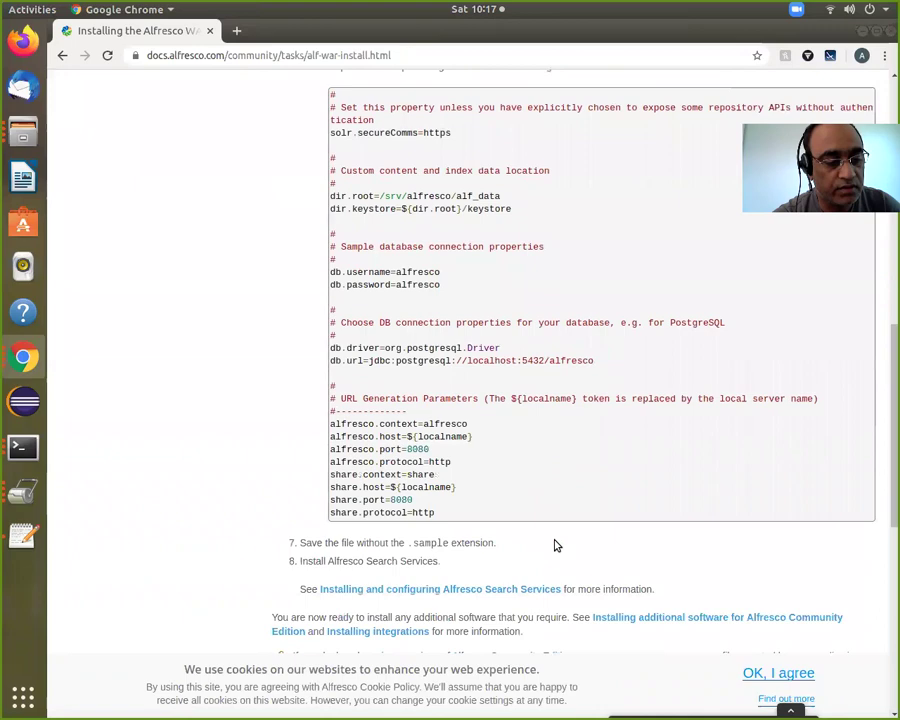
pyautogui.scroll(-1, 556, 545)
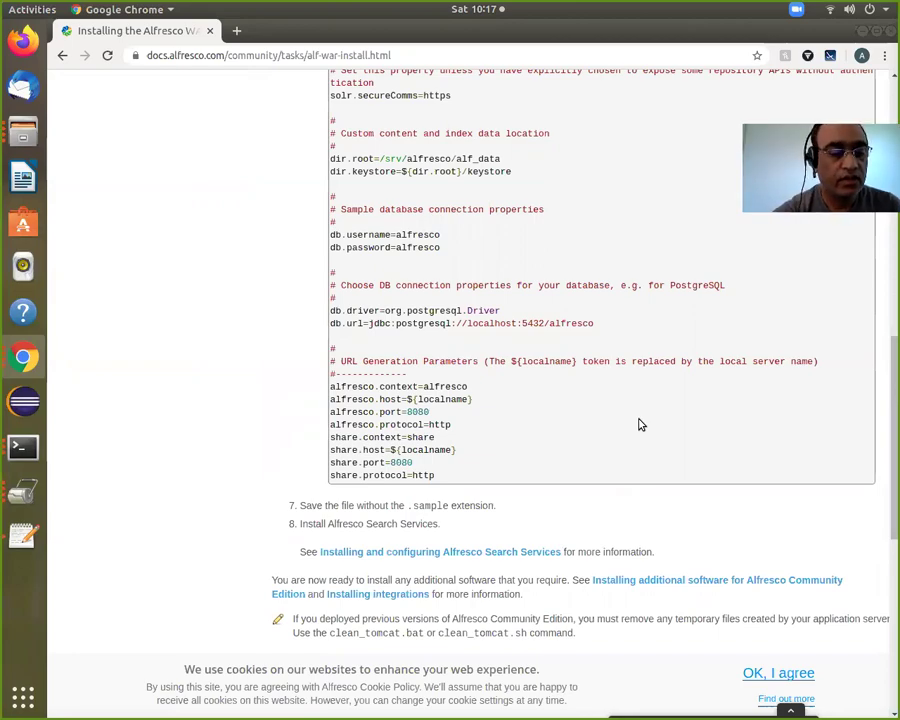
# Switch to the terminal in Tomcat's logs directory and open catalina.out in vi.
pyautogui.click(38, 454)
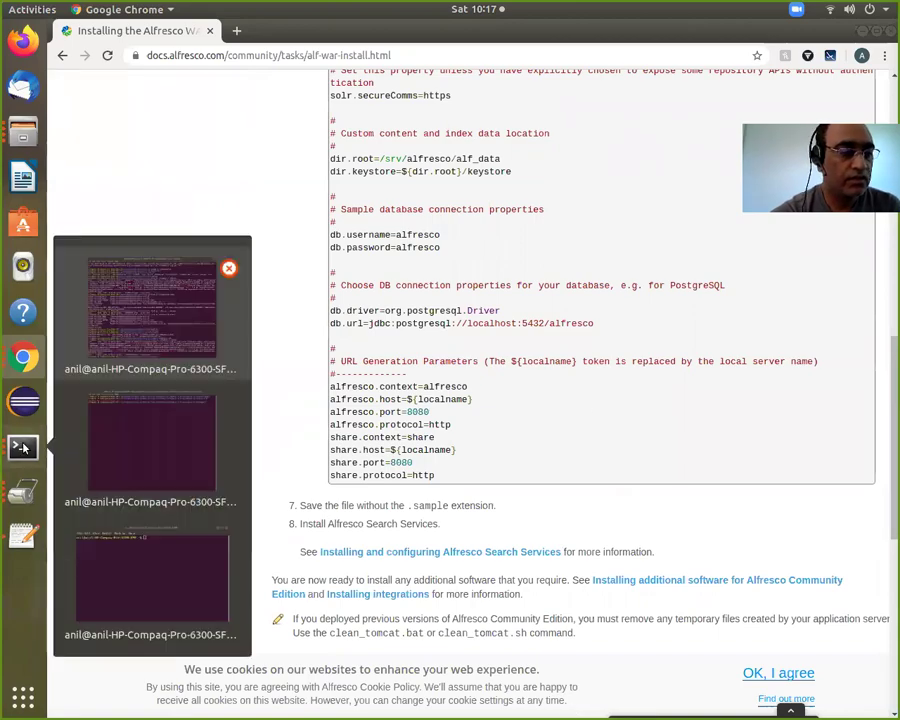
pyautogui.click(200, 310)
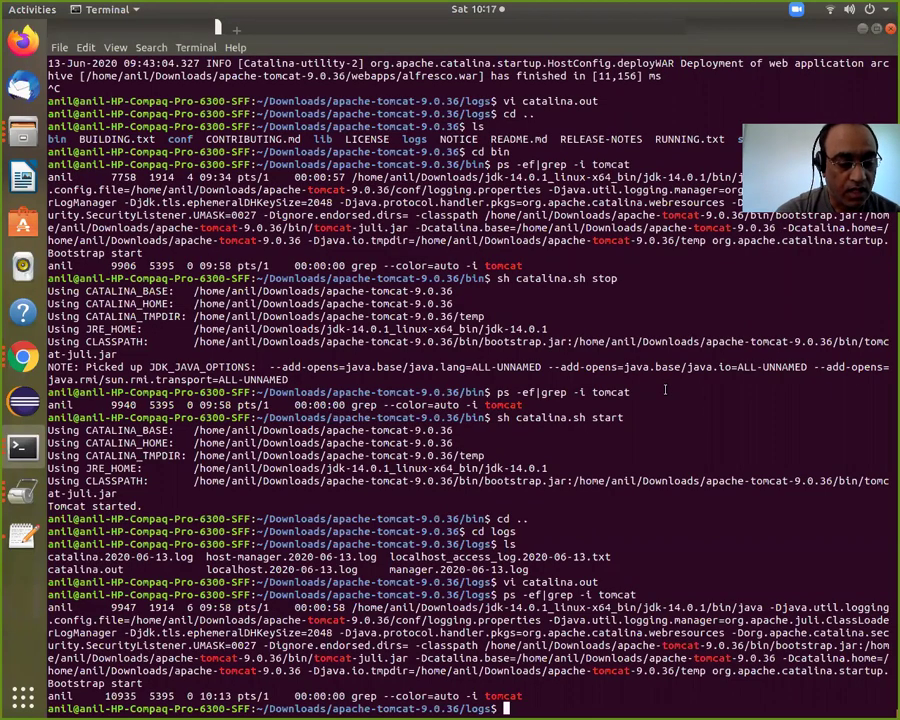
pyautogui.write('vi')
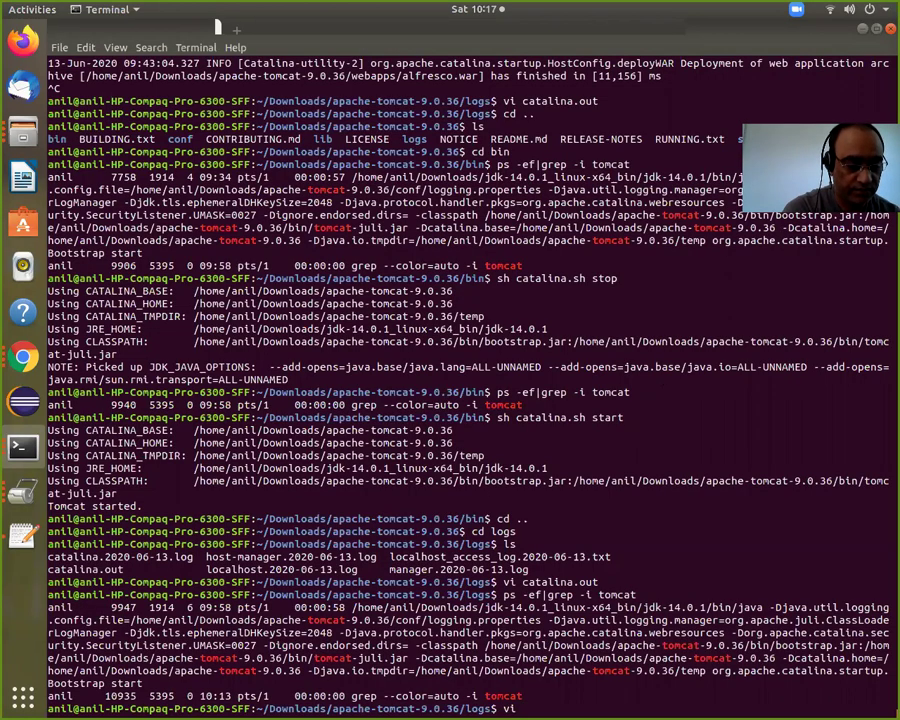
pyautogui.write('ca')
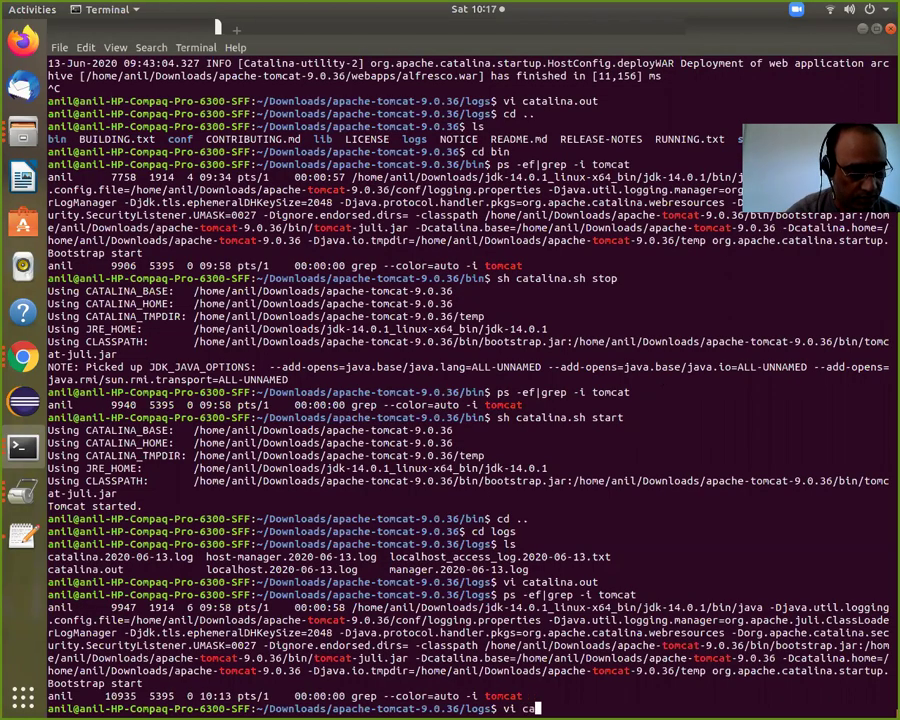
pyautogui.write('talina.out')
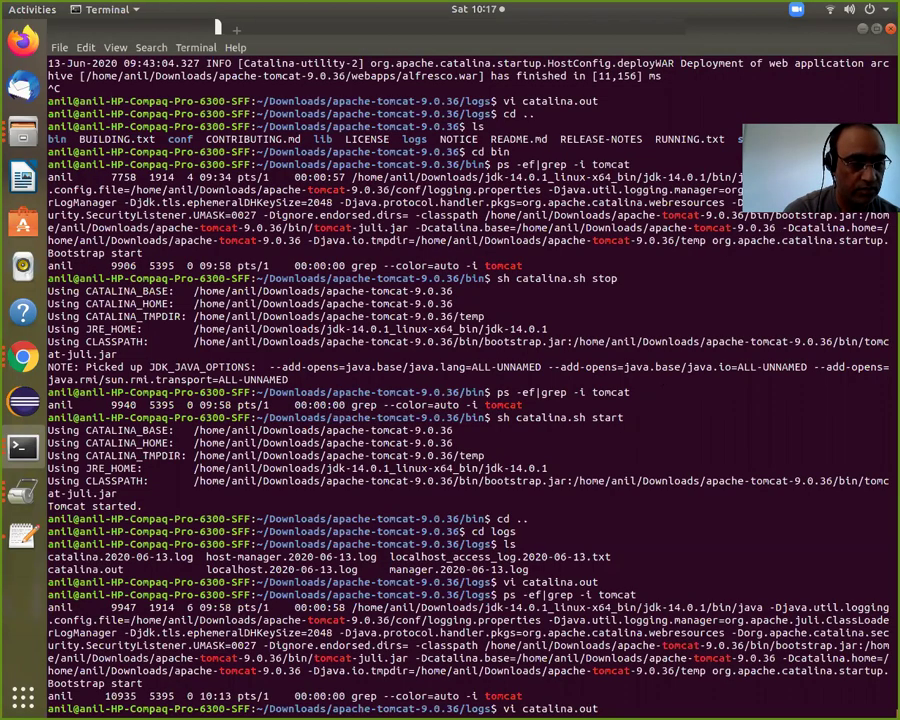
pyautogui.press('Return')
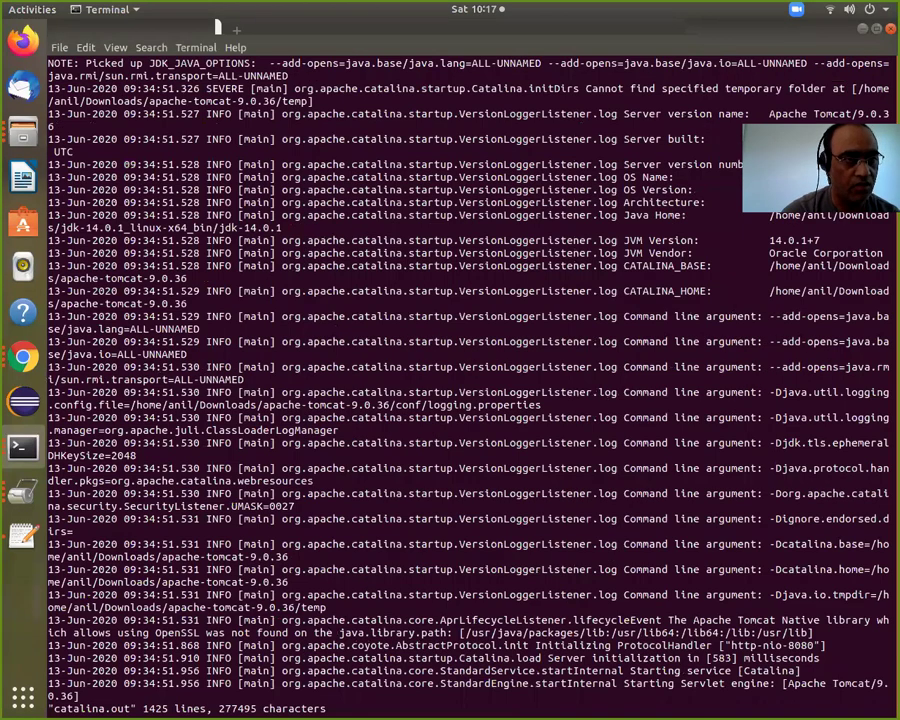
# Move down through catalina.out to examine the server startup and WAR deployment entries.
pyautogui.press('Down')
pyautogui.press('Down')
pyautogui.press('Down')
pyautogui.press('Down')
pyautogui.press('Down')
pyautogui.press('Down')
pyautogui.press('Down')
pyautogui.press('Down')
pyautogui.press('Down')
pyautogui.press('Down')
pyautogui.press('Down')
pyautogui.press('Down')
pyautogui.press('Down')
pyautogui.press('Down')
pyautogui.press('Down')
pyautogui.press('Down')
pyautogui.press('Down')
pyautogui.press('Down')
pyautogui.press('Down')
pyautogui.press('Down')
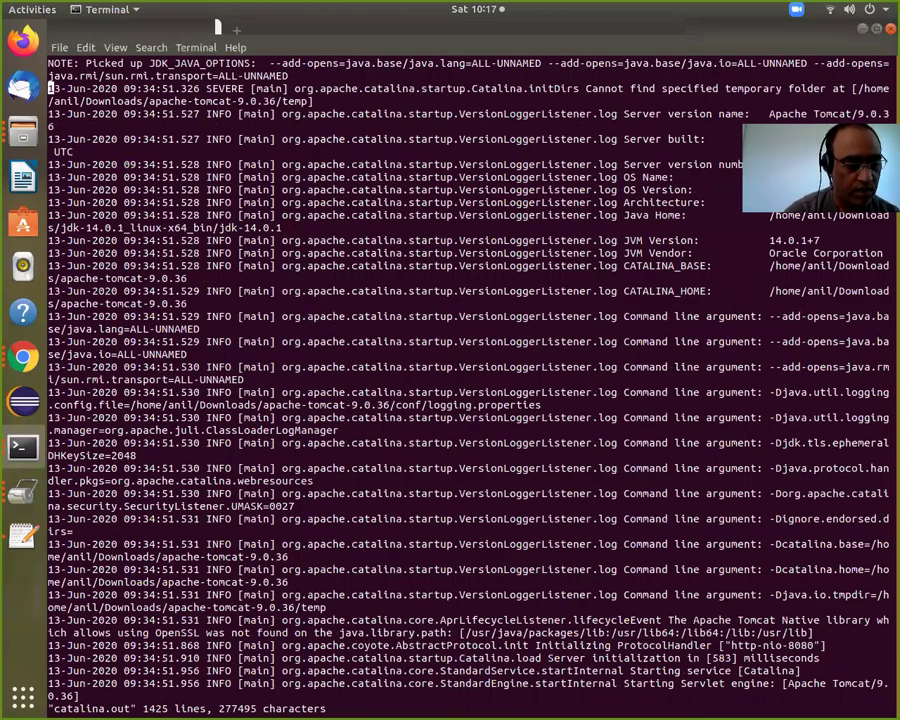
pyautogui.press('Down')
pyautogui.press('Down')
pyautogui.press('Down')
pyautogui.press('Down')
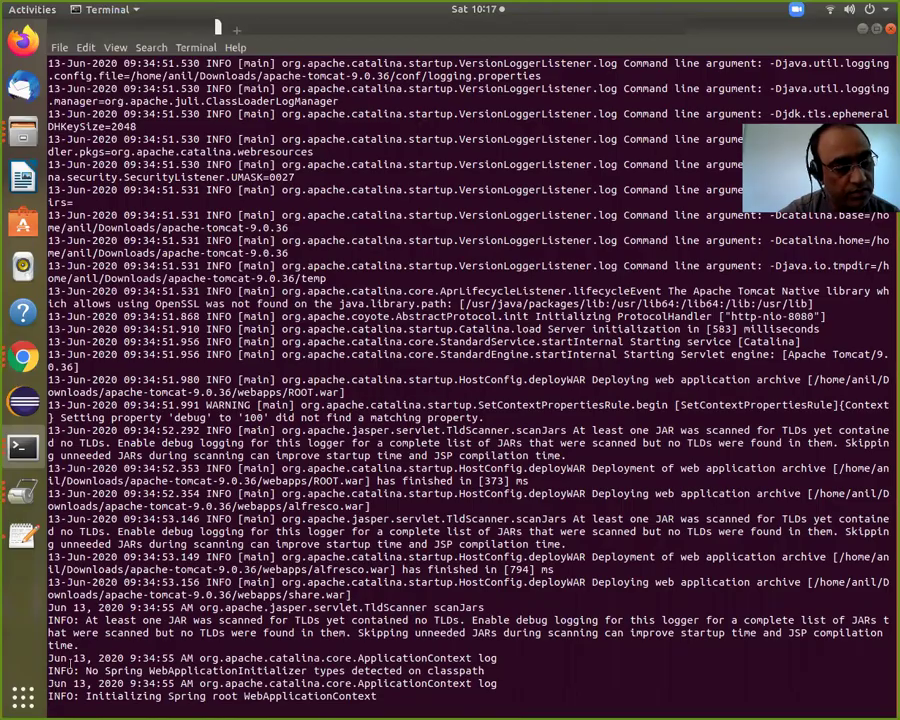
# Highlight the log line "INFO: No Spring WebApplicationInitializer types detected on classpath".
pyautogui.press('Up')
pyautogui.press('Up')
pyautogui.press('v')
pyautogui.press('l')
pyautogui.press('l')
pyautogui.press('l')
pyautogui.press('l')
pyautogui.press('l')
pyautogui.press('l')
pyautogui.press('l')
pyautogui.press('l')
pyautogui.press('l')
pyautogui.press('l')
pyautogui.press('l')
pyautogui.press('l')
pyautogui.press('l')
pyautogui.press('l')
pyautogui.press('l')
pyautogui.press('l')
pyautogui.press('l')
pyautogui.press('l')
pyautogui.press('l')
pyautogui.press('l')
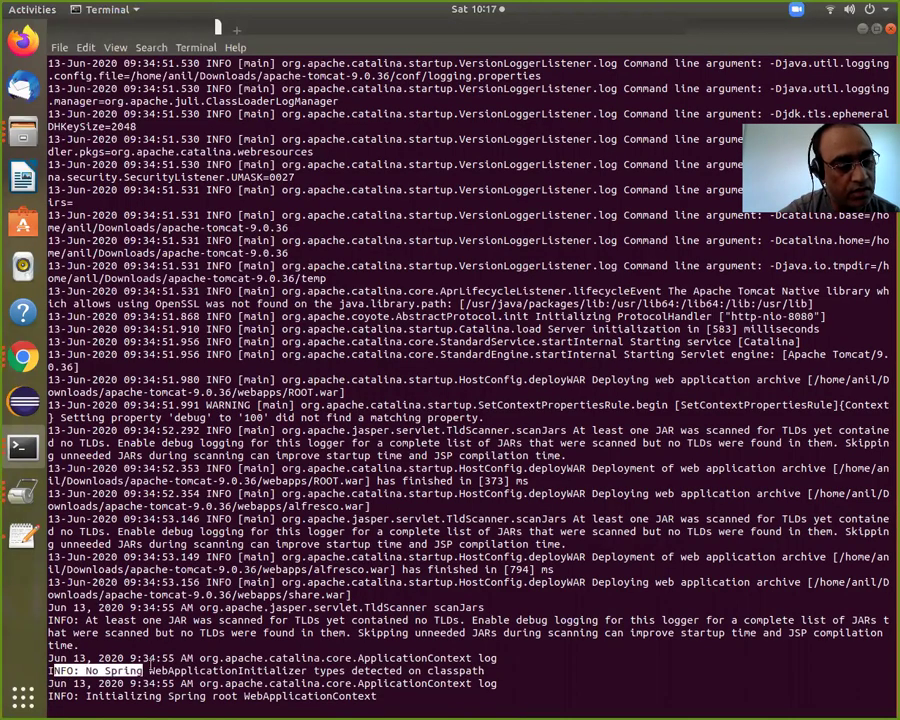
pyautogui.press('l')
pyautogui.press('l')
pyautogui.press('l')
pyautogui.press('l')
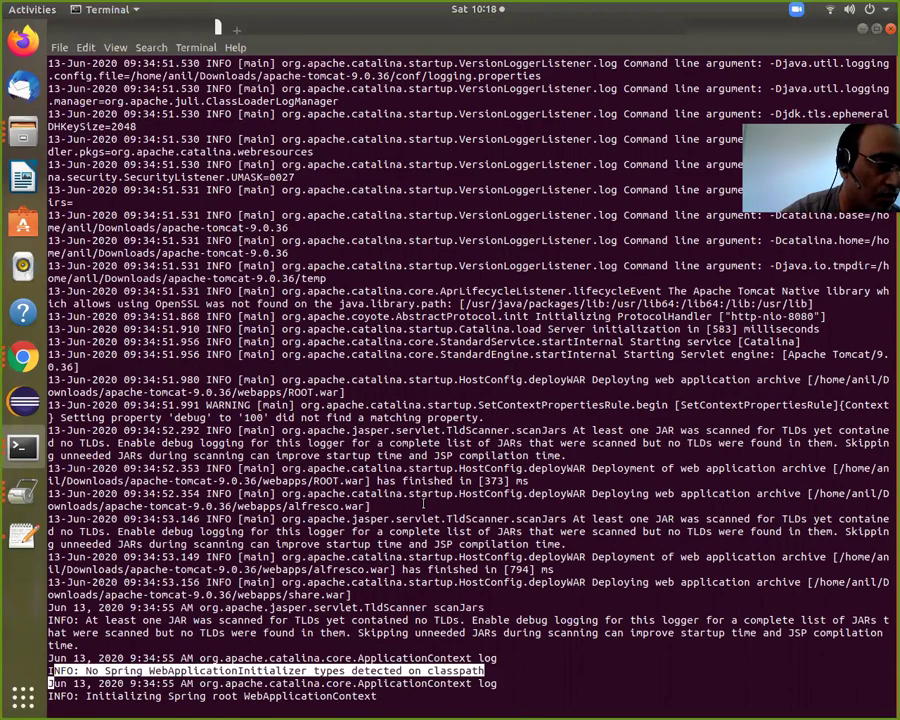
# Switch to the text editor and open alfresco-global.properties from apache-tomcat-9.0.36/shared/classes.
pyautogui.click(25, 538)
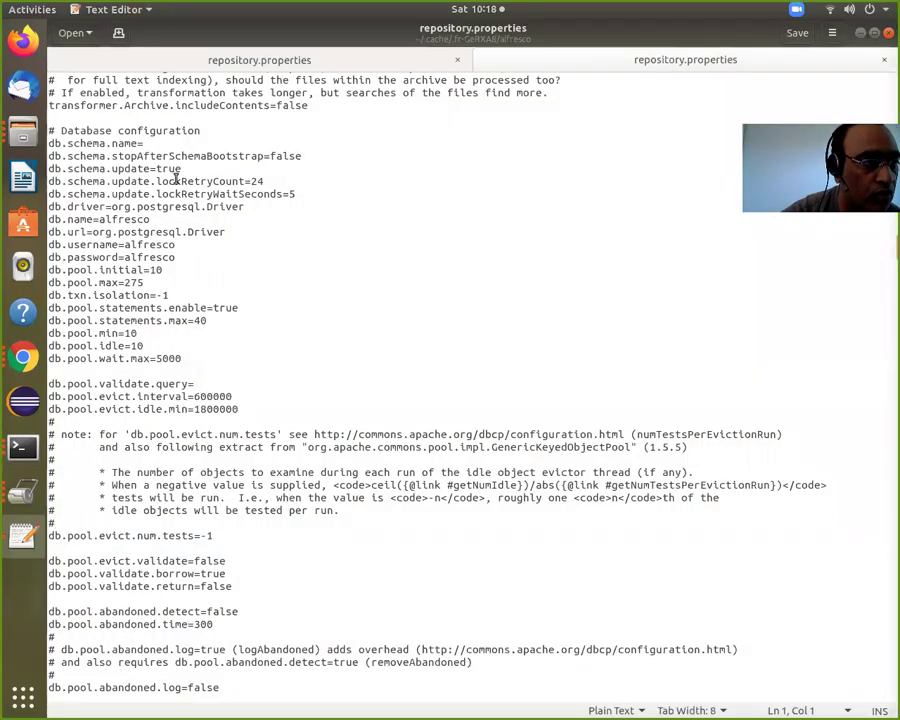
pyautogui.click(91, 35)
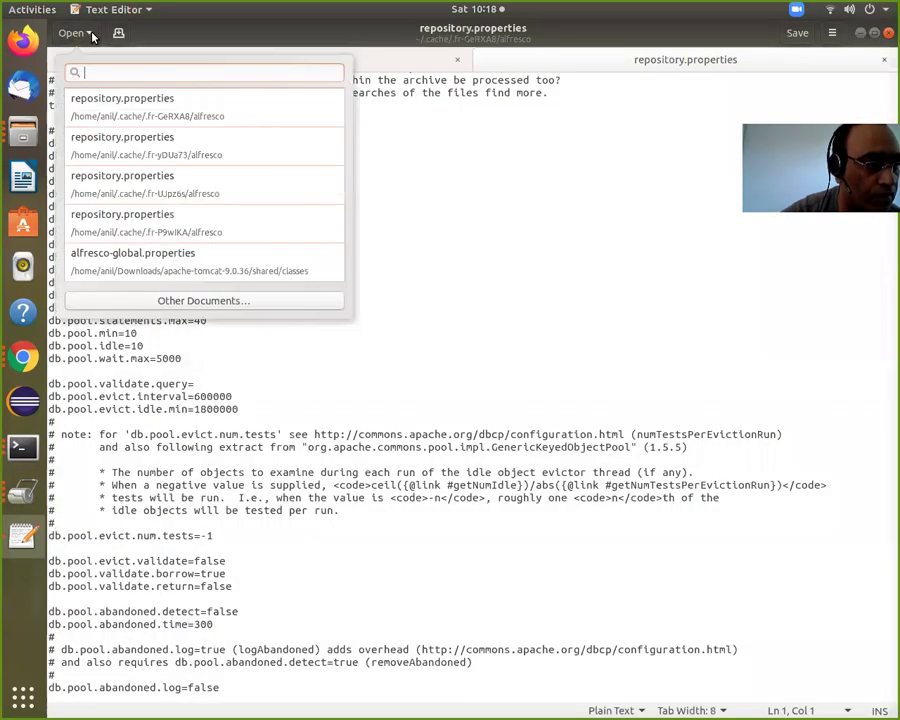
pyautogui.click(158, 258)
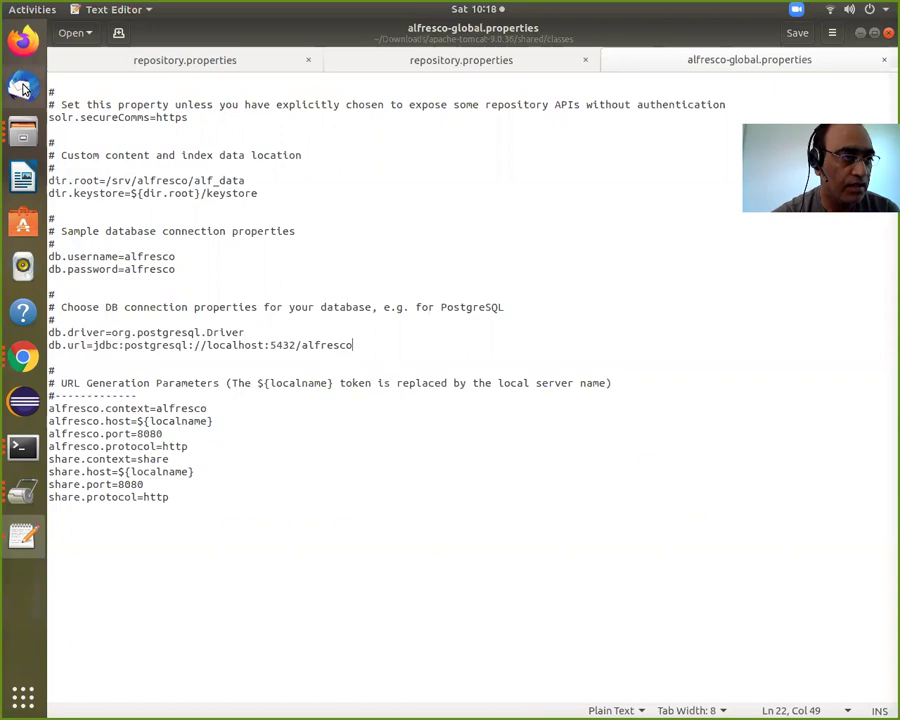
# Switch to the file manager and rename the extracted Alfresco distribution folder in Downloads as alfresco-content-services-community-distribution-6.0.7-ga.bak.
pyautogui.click(24, 132)
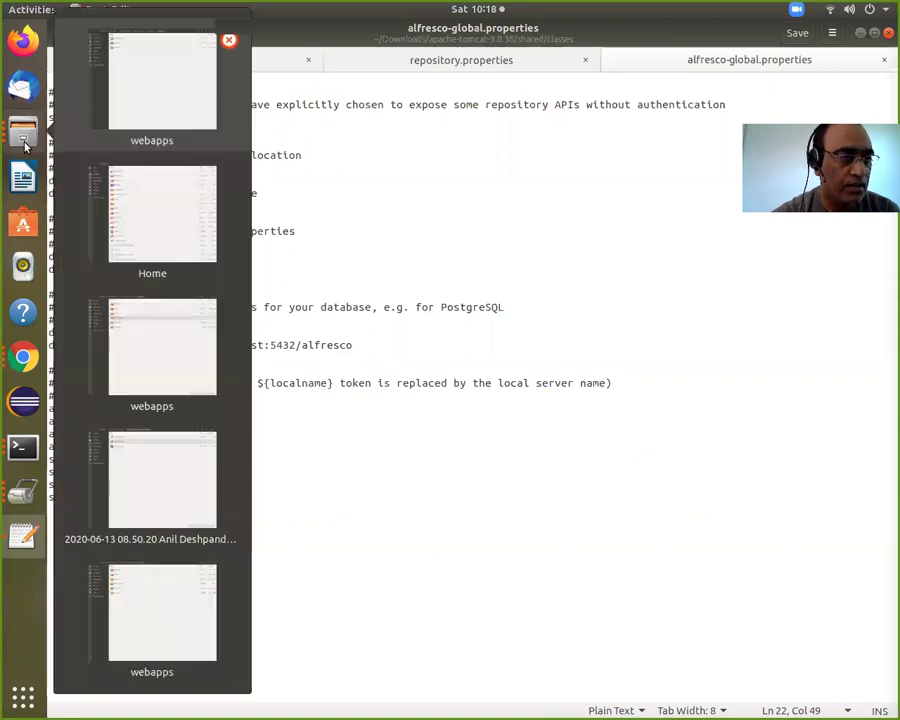
pyautogui.click(181, 225)
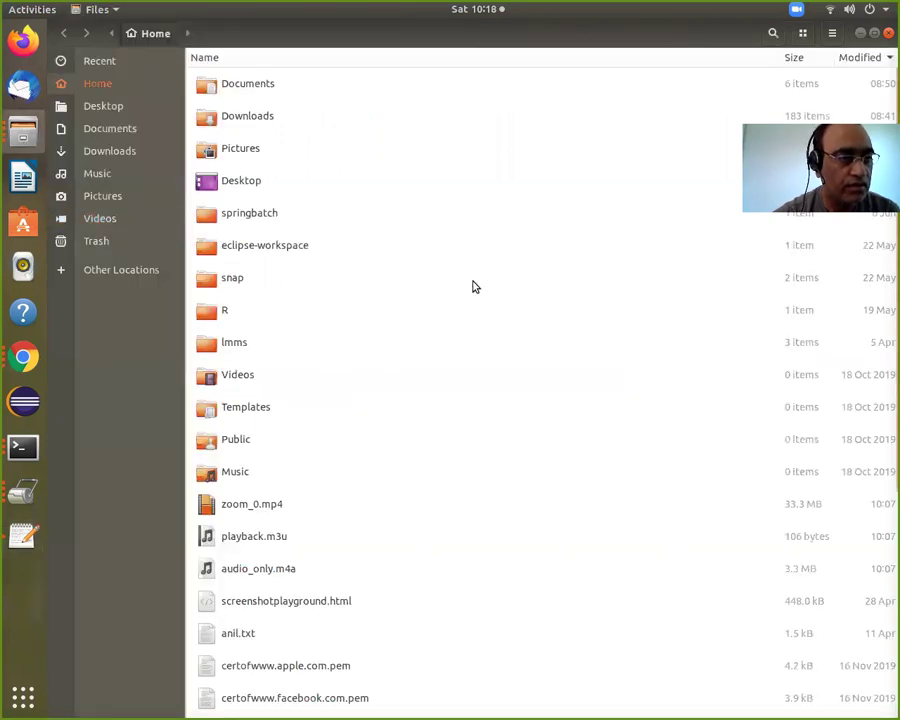
pyautogui.click(98, 150)
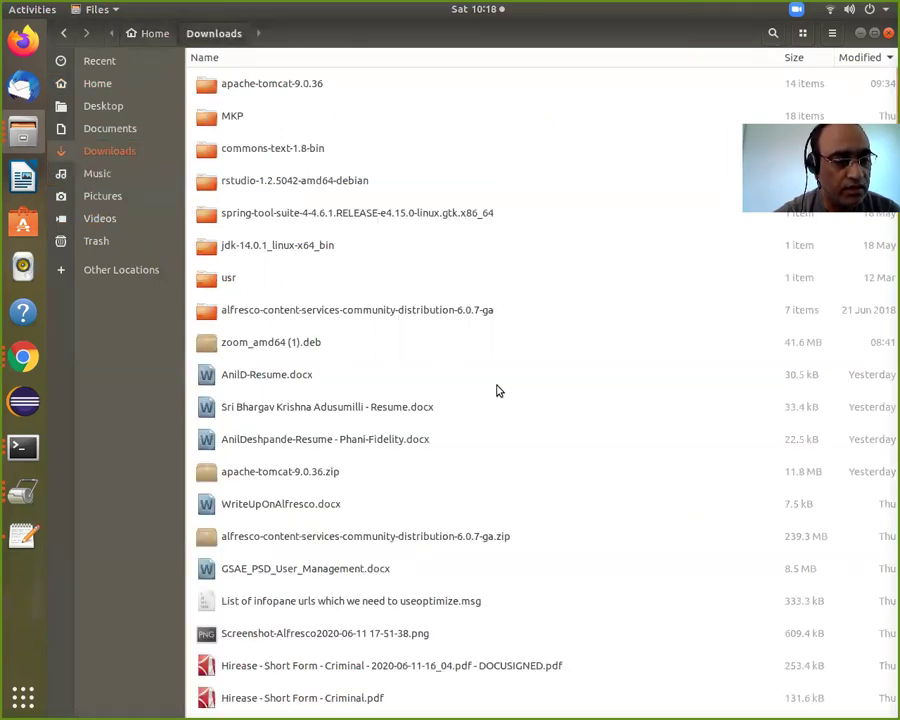
pyautogui.click(447, 540)
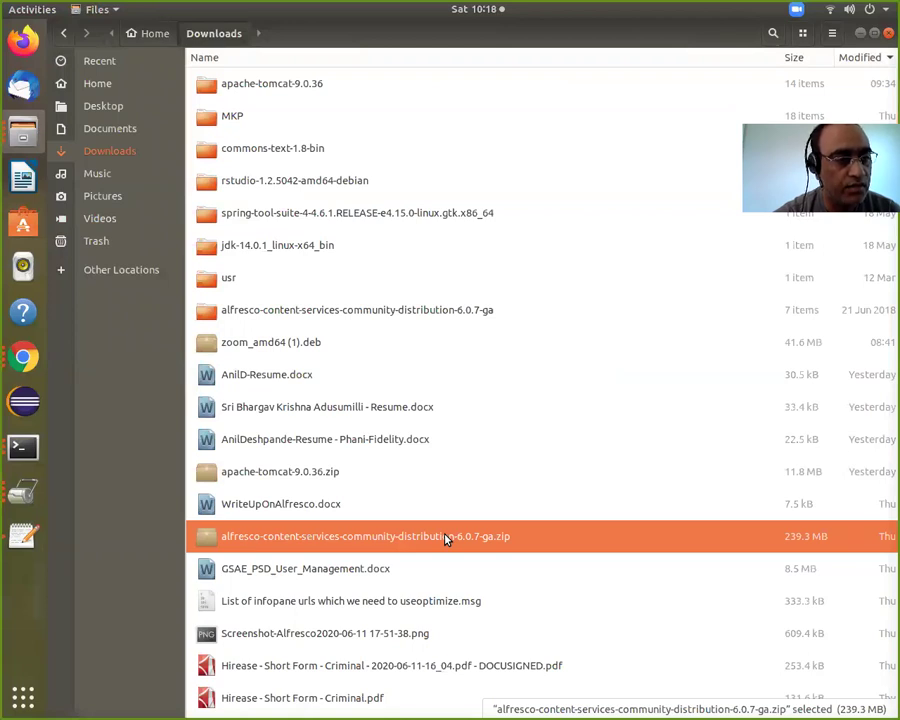
pyautogui.click(476, 317)
pyautogui.rightClick(476, 317)
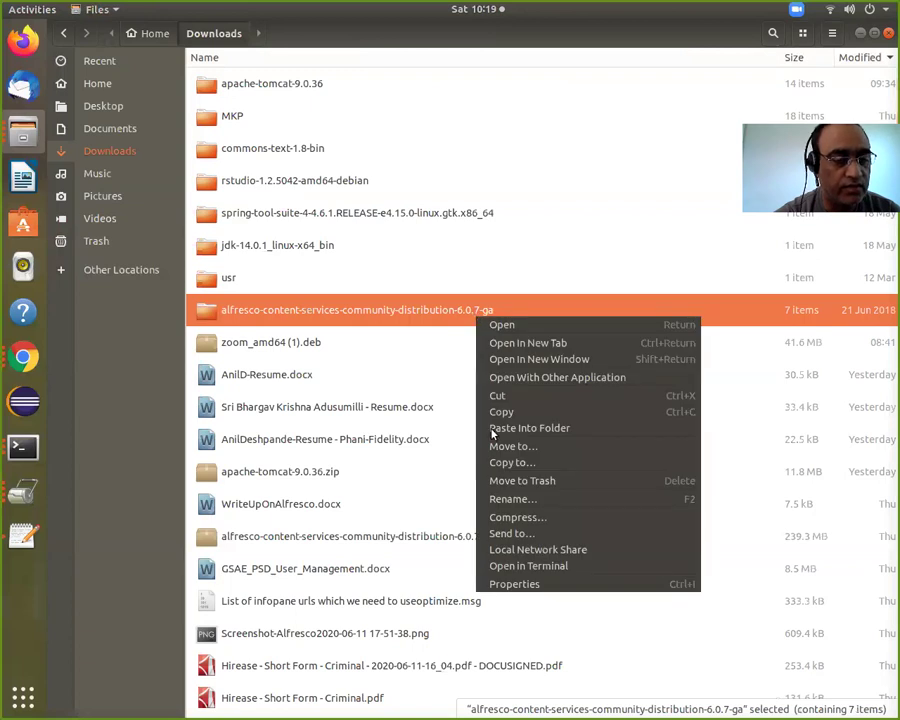
pyautogui.click(513, 499)
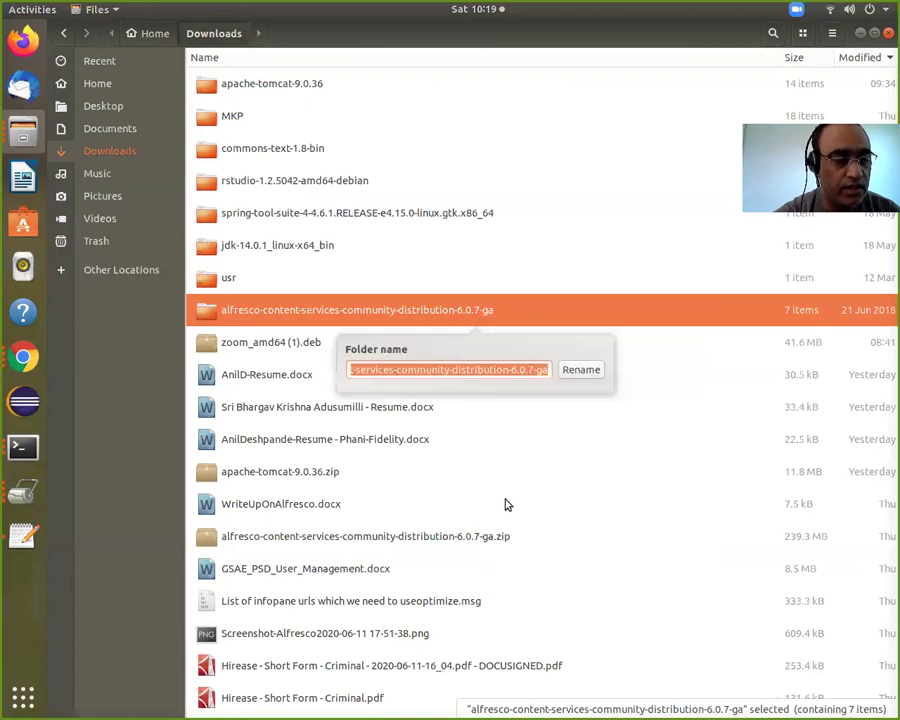
pyautogui.click(527, 369)
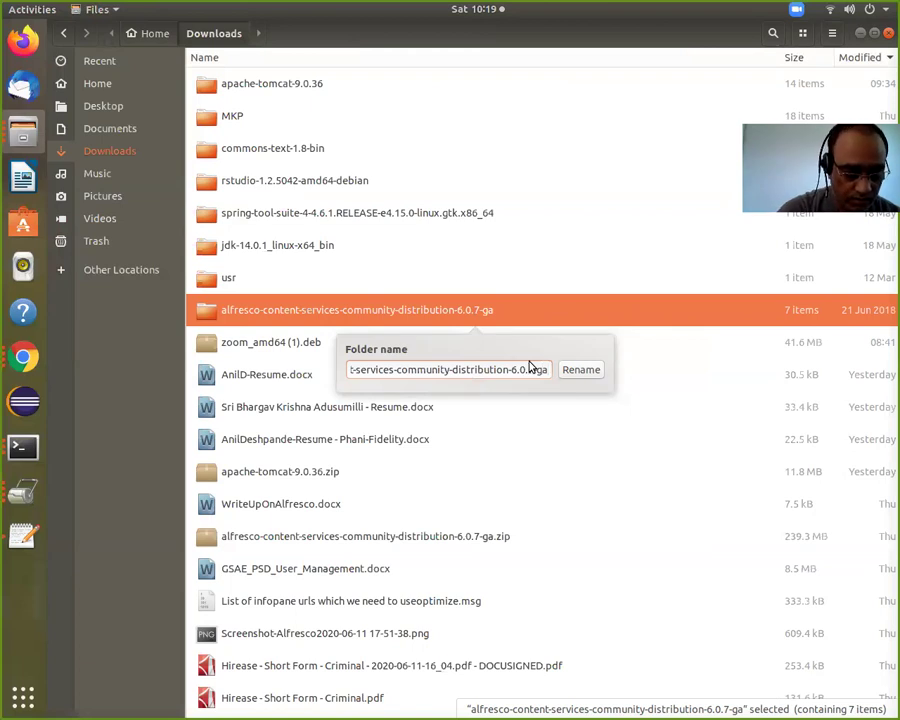
pyautogui.write('-bak')
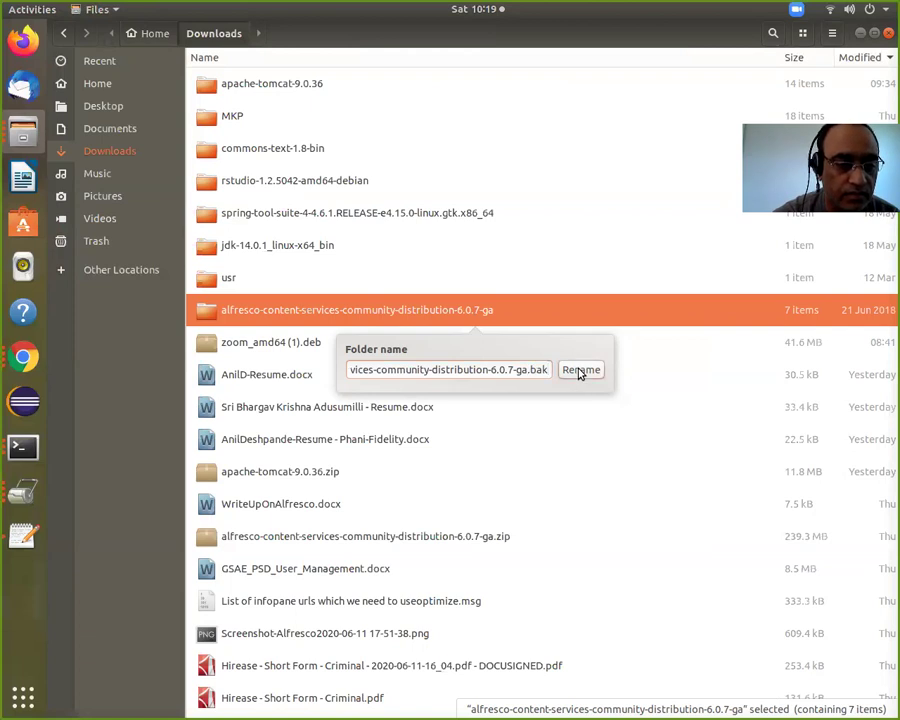
pyautogui.click(578, 371)
# Extract alfresco-content-services-community-distribution-6.0.7-ga.zip into the Downloads folder.
pyautogui.click(474, 540)
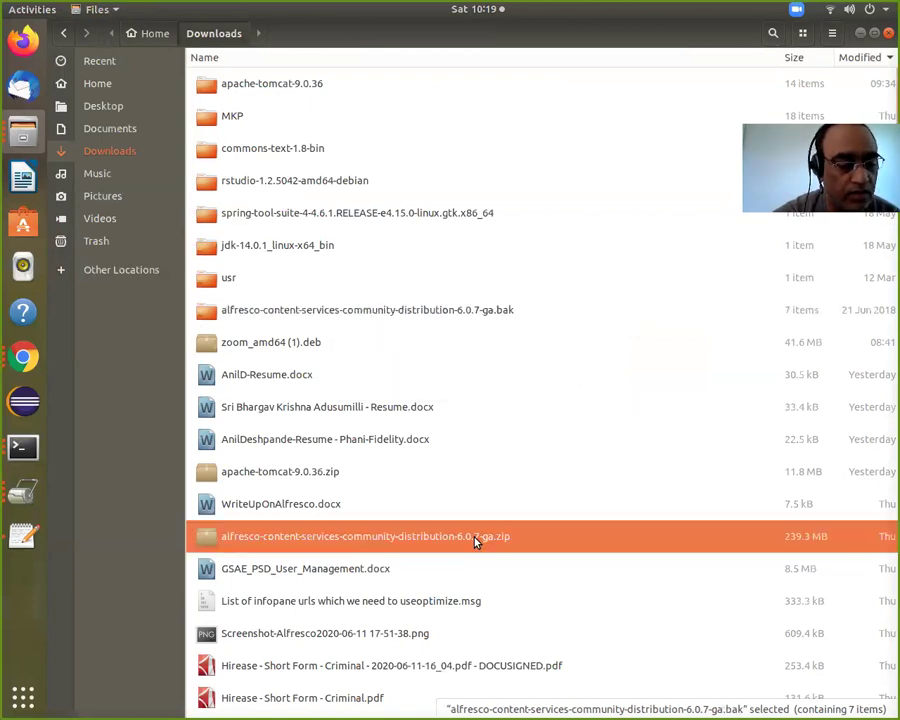
pyautogui.rightClick(476, 541)
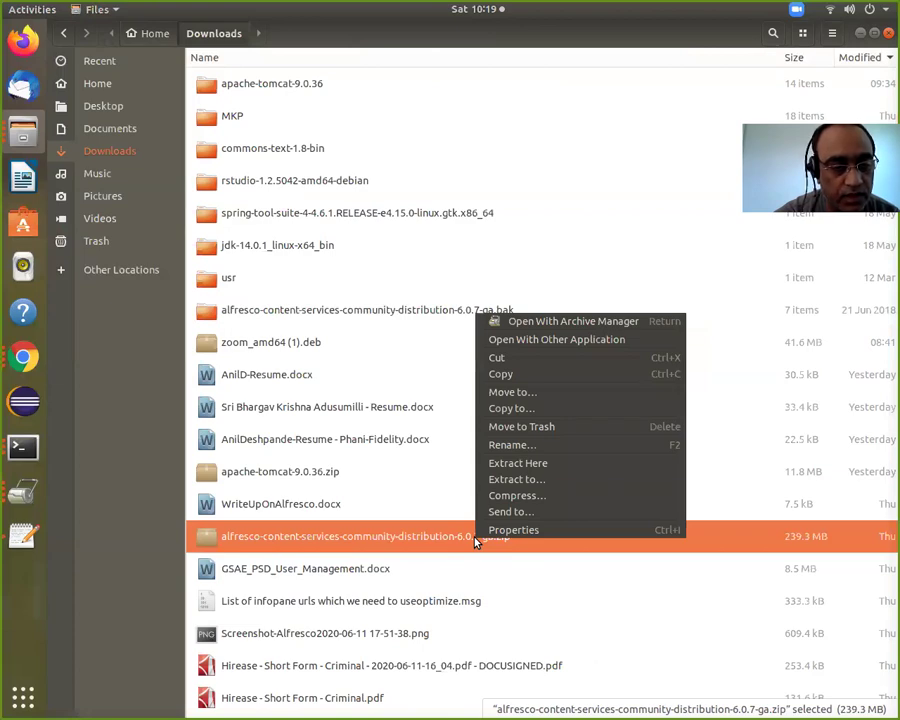
pyautogui.click(537, 465)
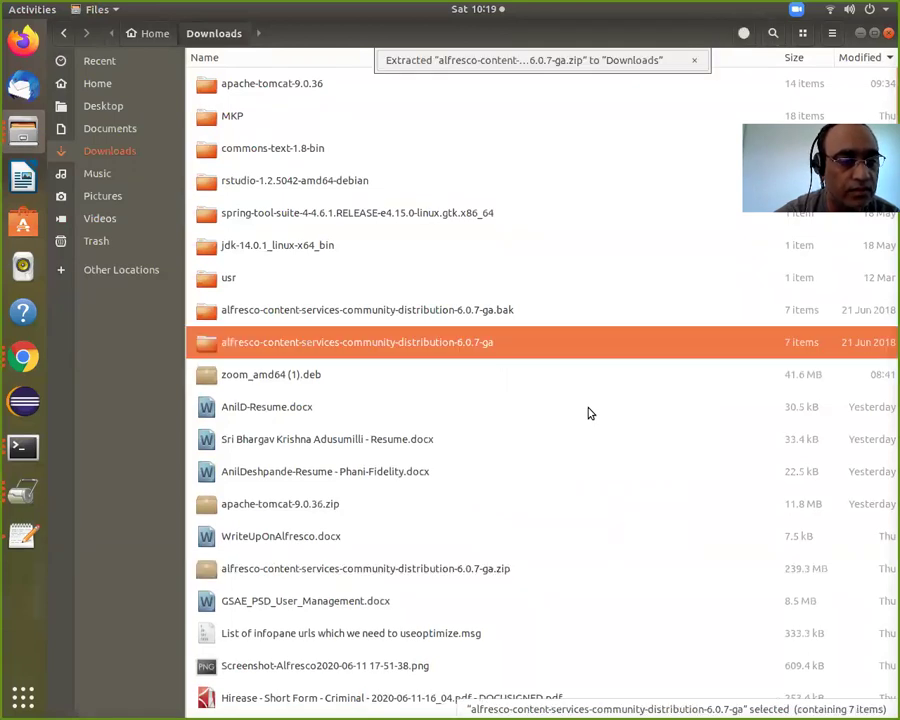
# Copy alfresco.war from the web-server/webapps folder of the newly extracted Alfresco distribution.
pyautogui.doubleClick(442, 353)
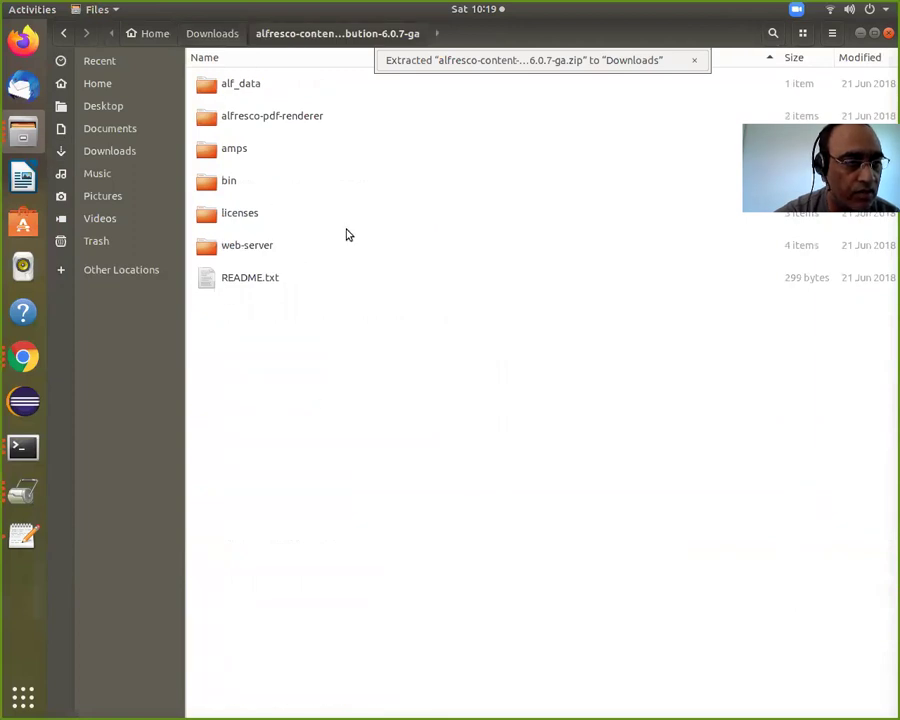
pyautogui.doubleClick(263, 252)
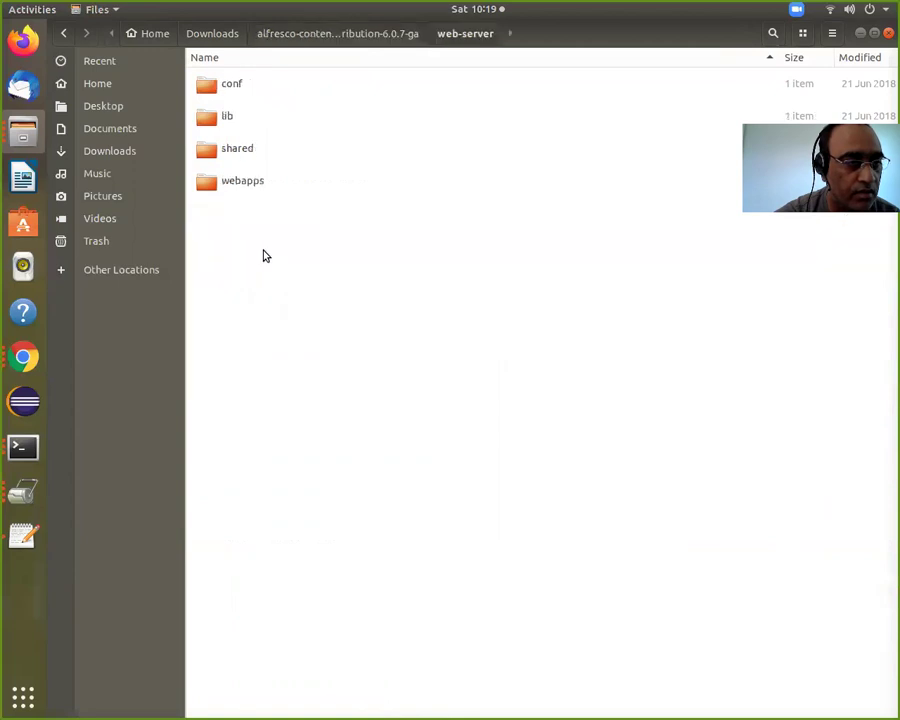
pyautogui.click(263, 187)
pyautogui.doubleClick(263, 187)
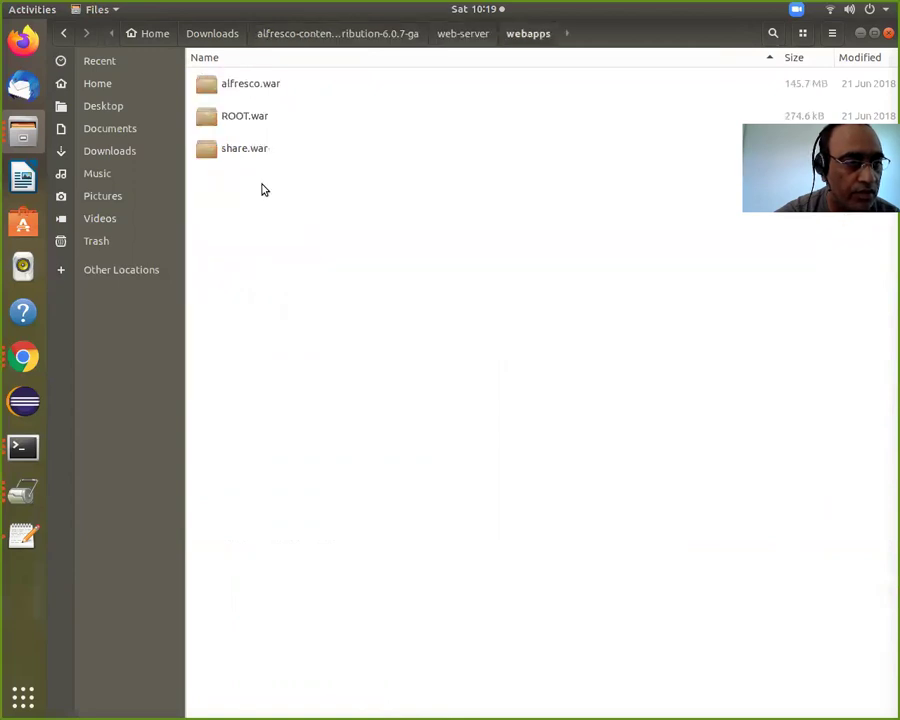
pyautogui.click(268, 90)
pyautogui.rightClick(268, 90)
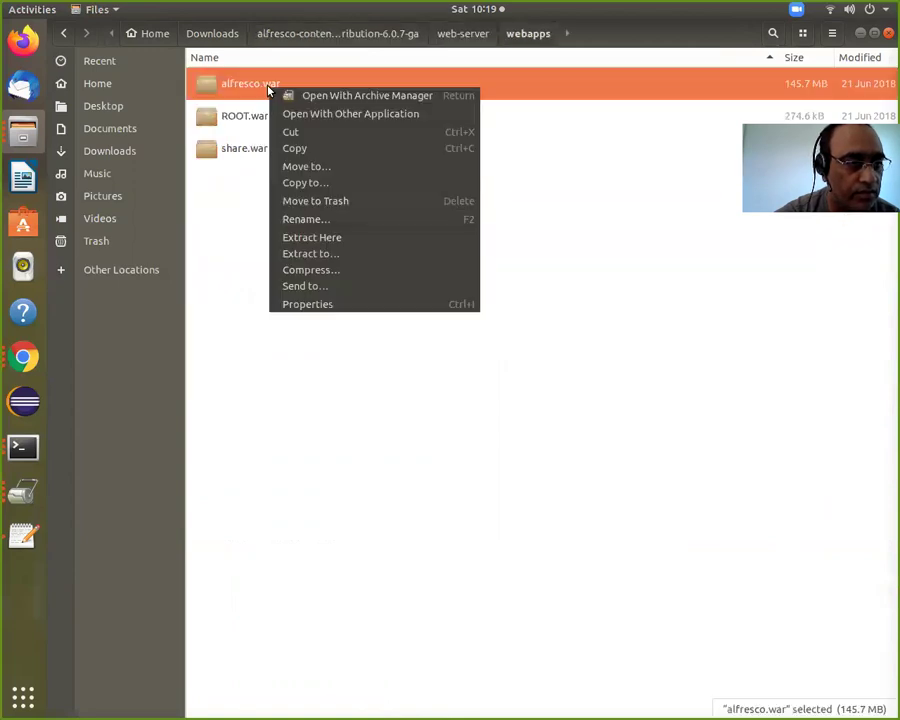
pyautogui.click(293, 148)
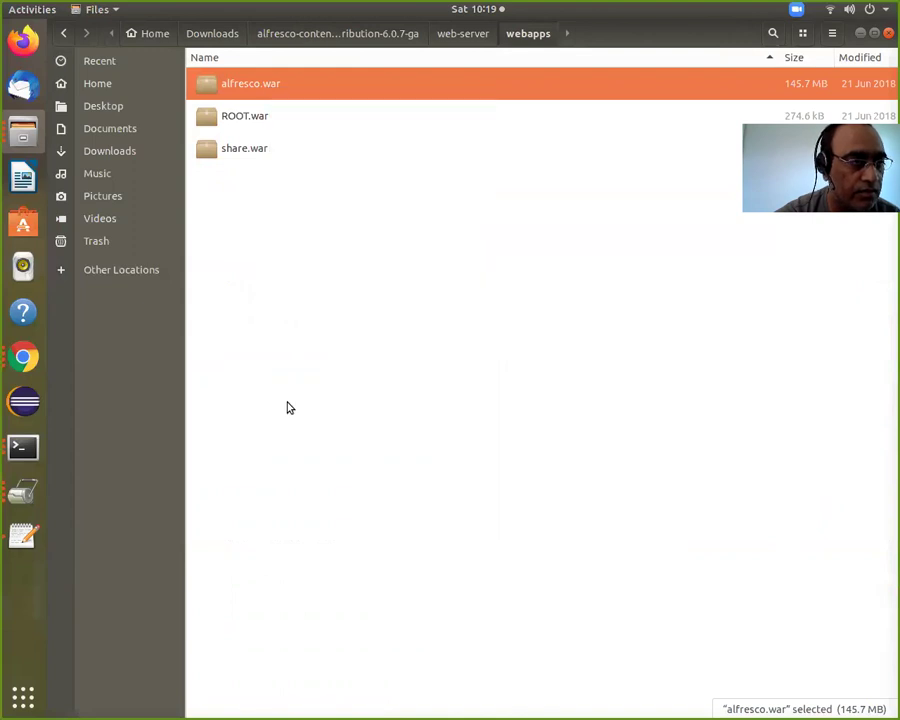
# Paste alfresco.war into the apache-tomcat-9.0.36/webapps folder in Downloads, replacing the existing file.
pyautogui.click(216, 35)
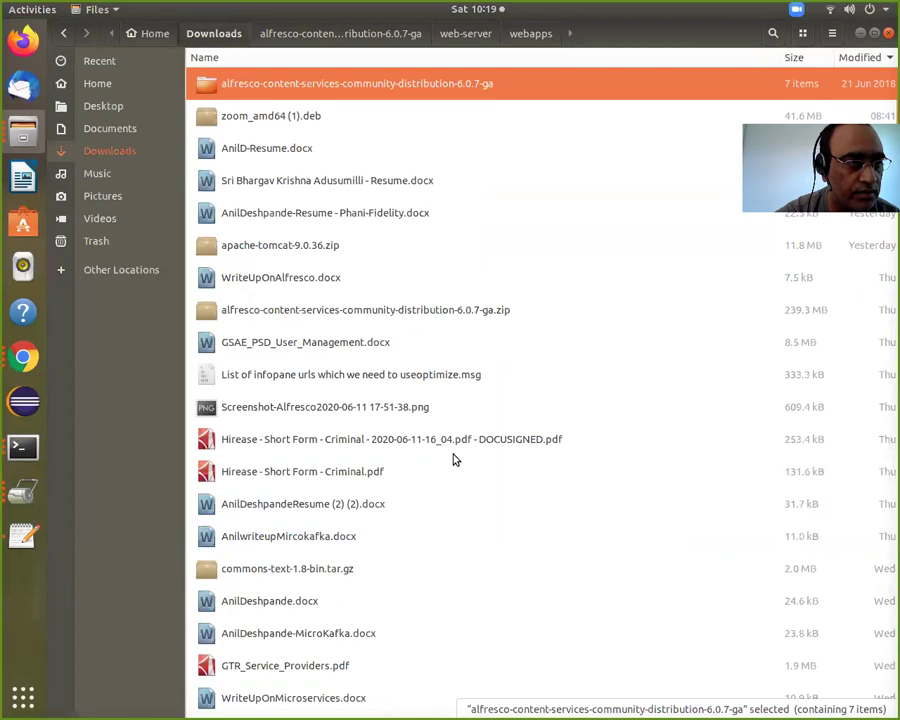
pyautogui.scroll(3, 566, 305)
pyautogui.scroll(1, 566, 305)
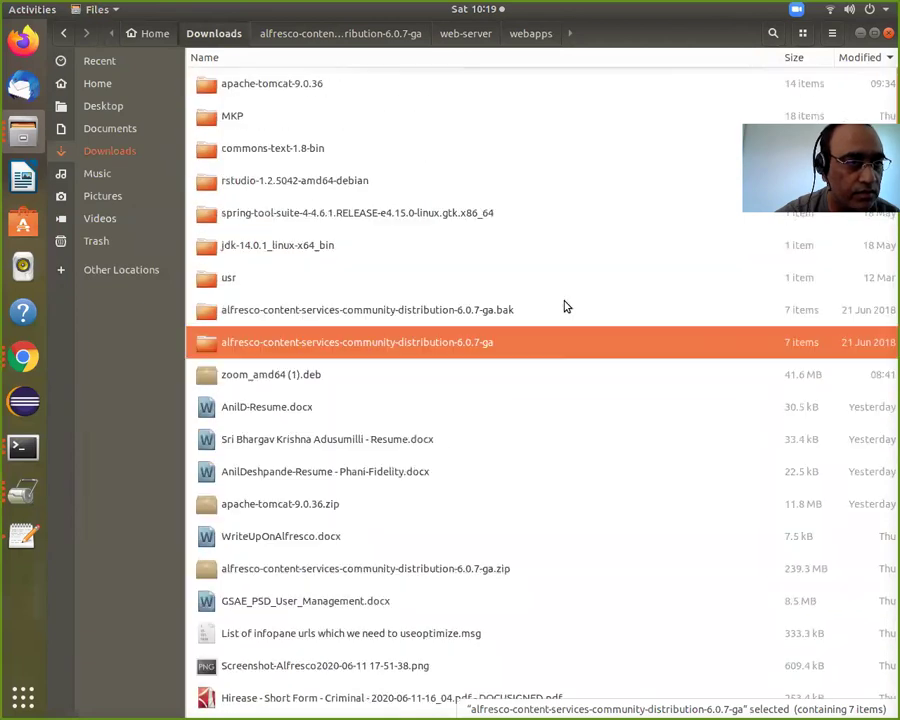
pyautogui.doubleClick(329, 86)
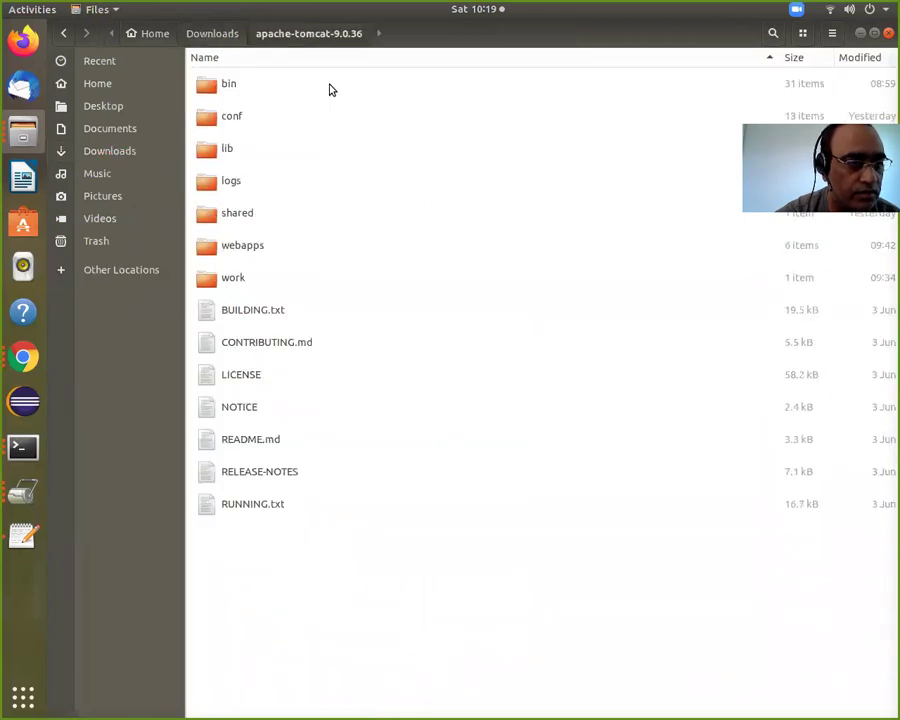
pyautogui.doubleClick(254, 247)
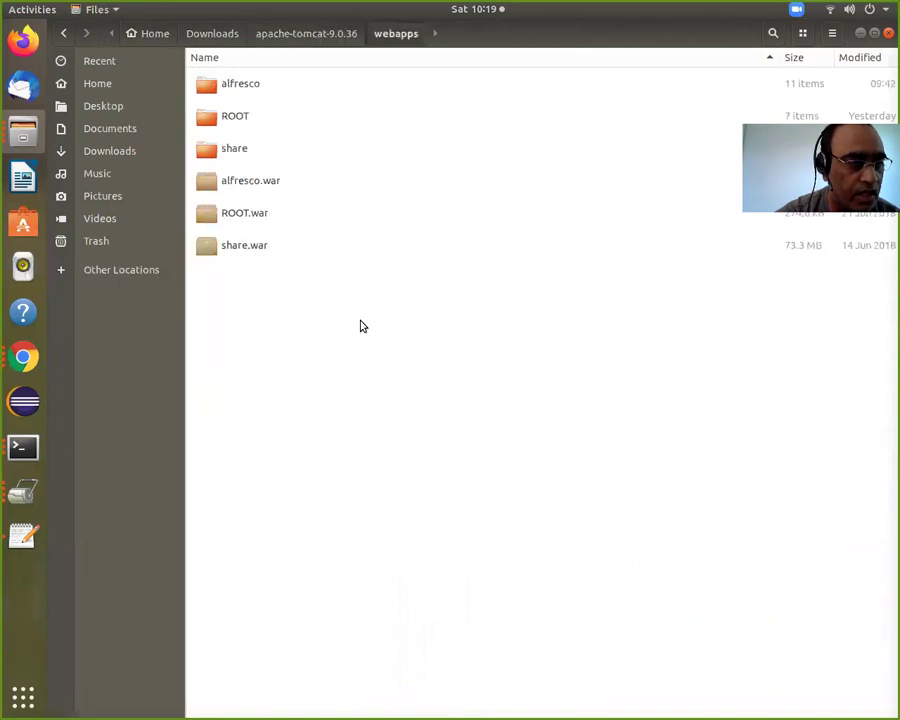
pyautogui.rightClick(405, 343)
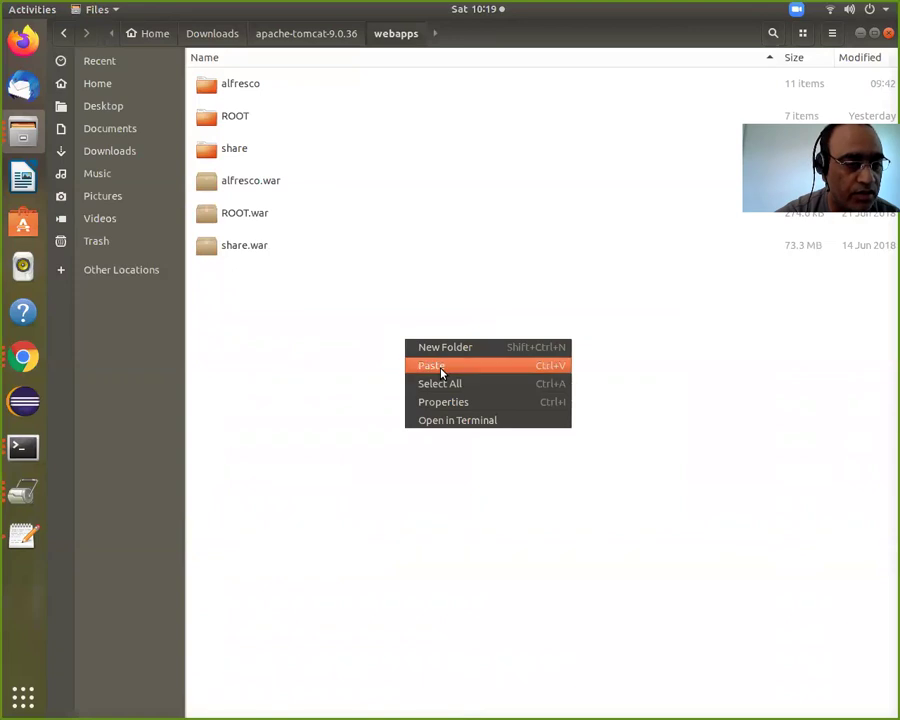
pyautogui.click(440, 369)
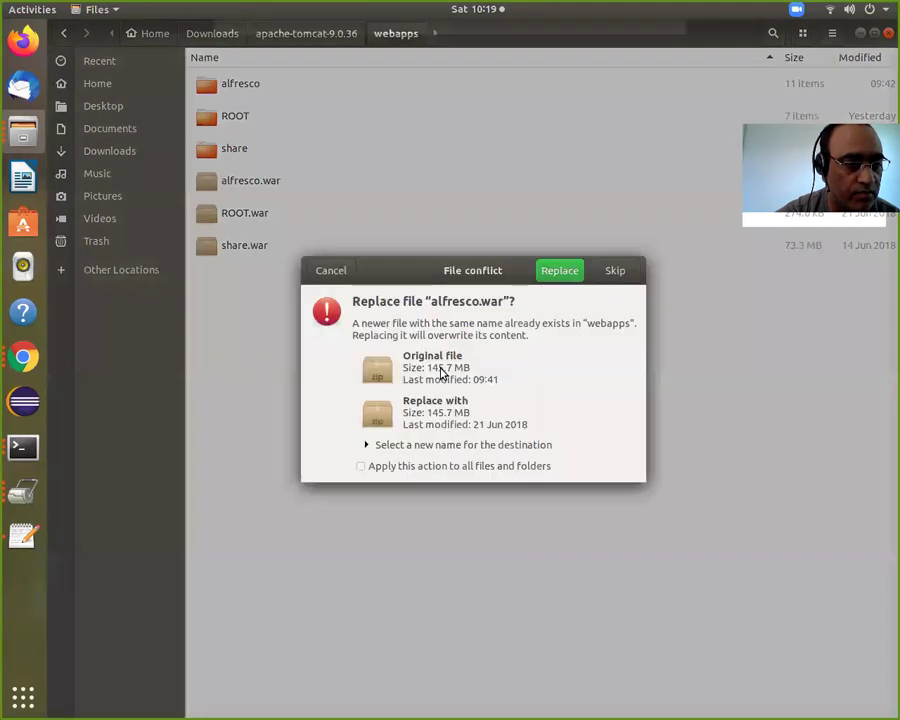
pyautogui.click(558, 271)
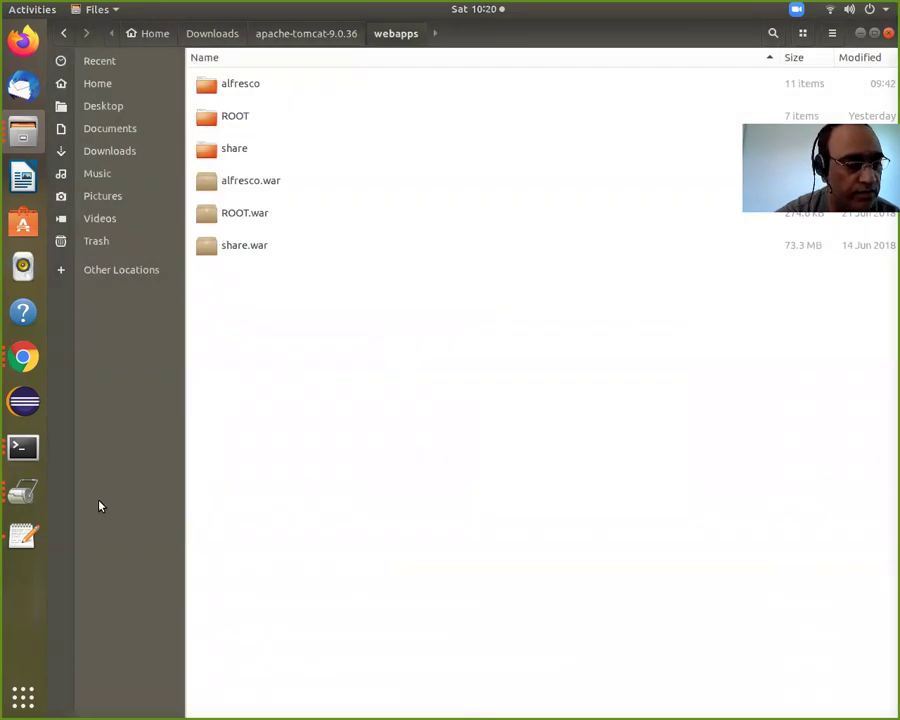
# Switch to the terminal, quit vi and check for running Tomcat processes with ps -ef|grep -i tomcat.
pyautogui.click(24, 448)
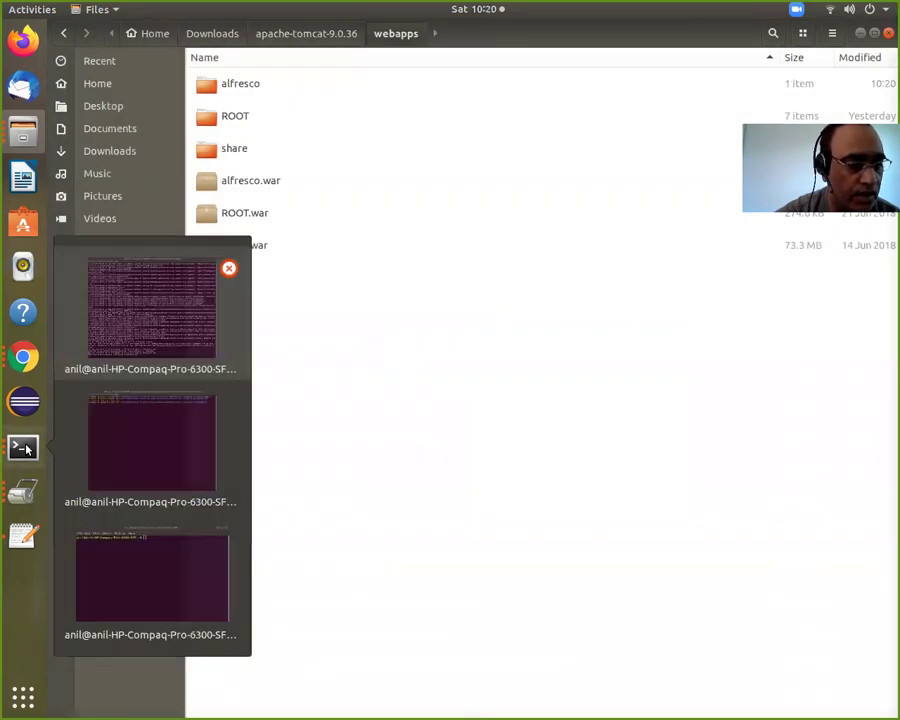
pyautogui.click(198, 345)
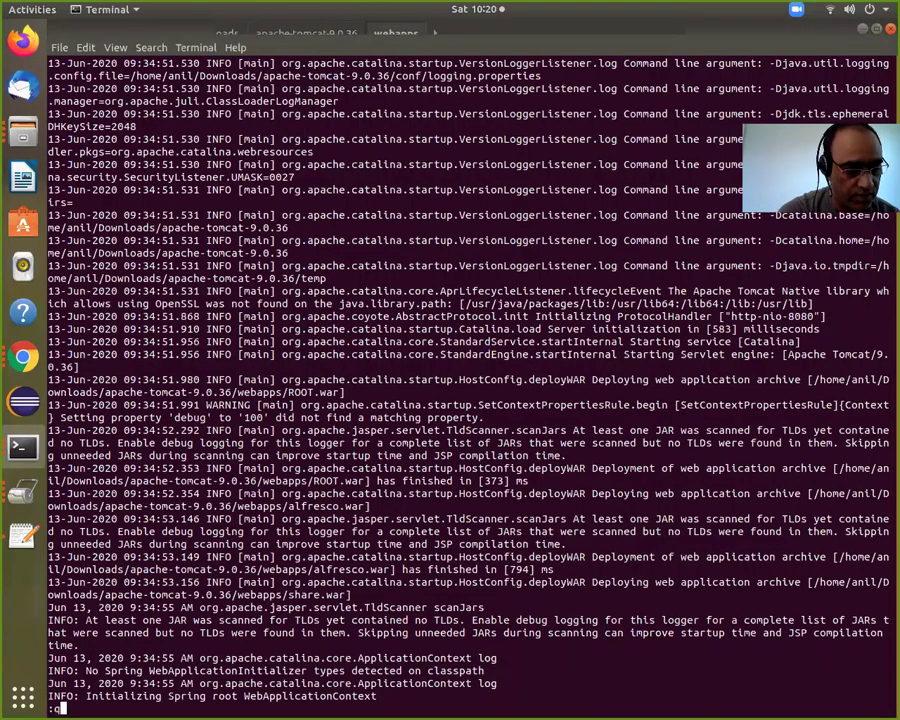
pyautogui.hotkey('alt', '`')
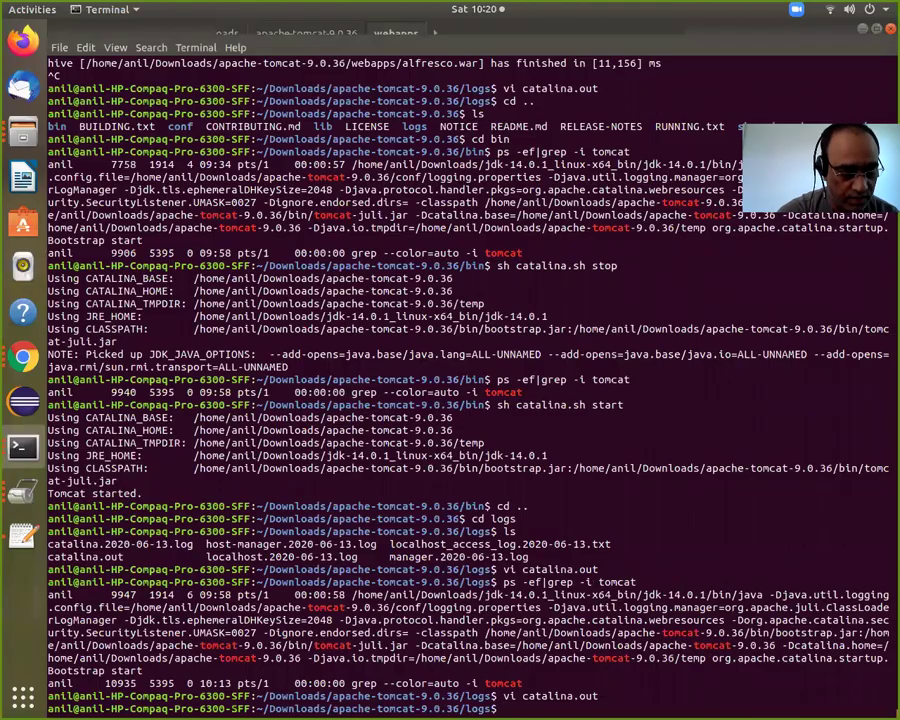
pyautogui.write('ps -e')
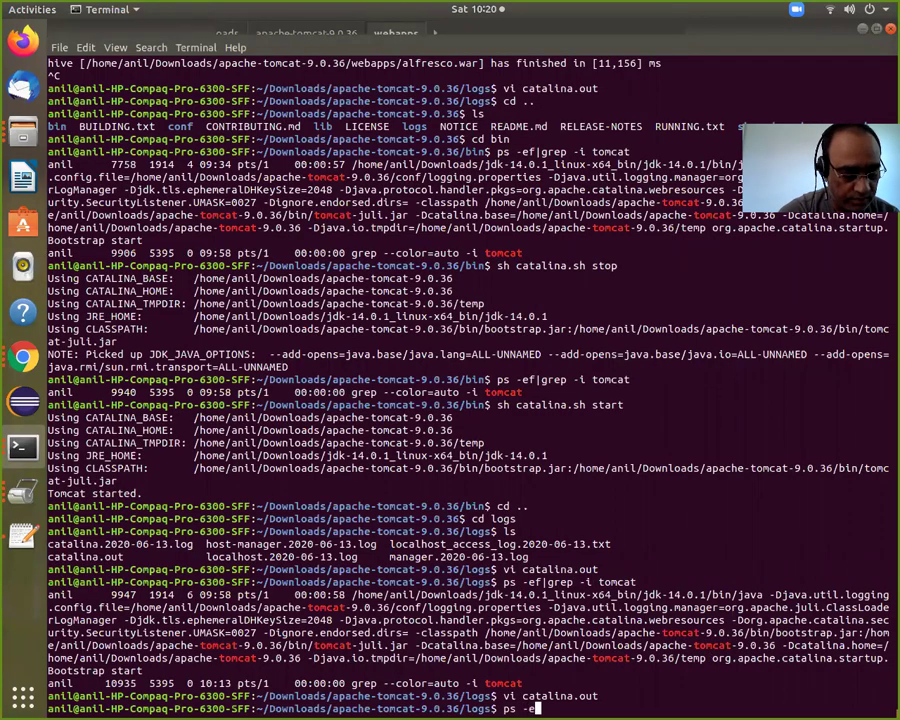
pyautogui.write('f|g')
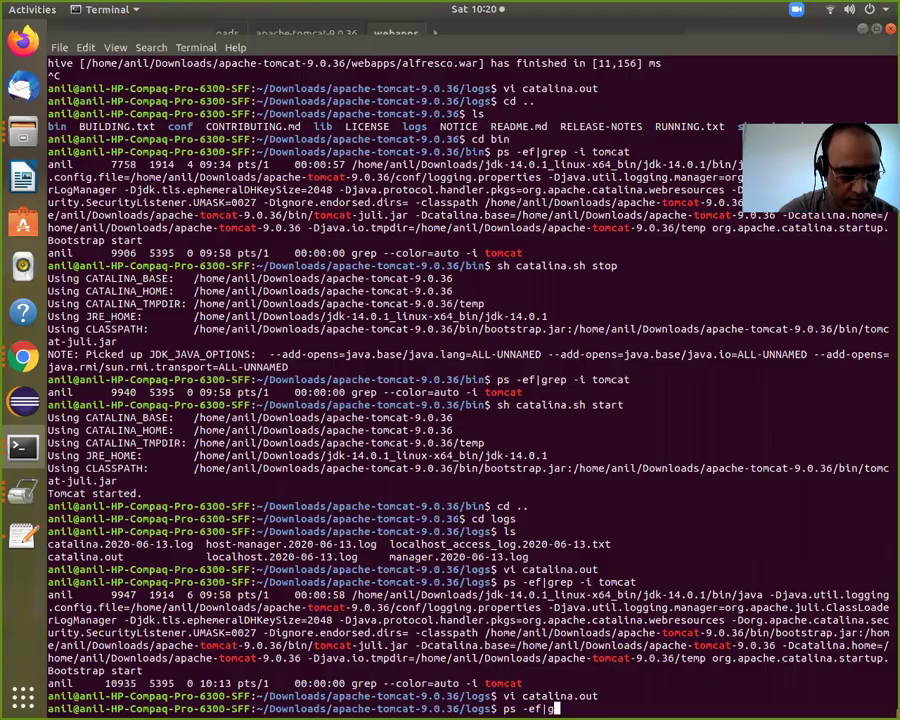
pyautogui.write('rep -i ')
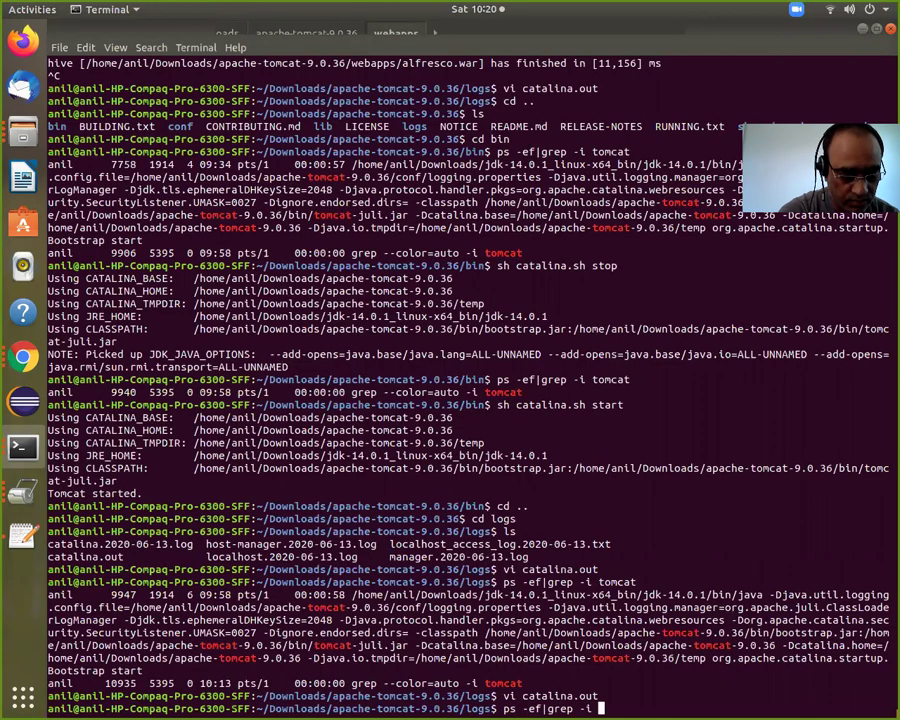
pyautogui.write('tomcat')
pyautogui.press('Return')
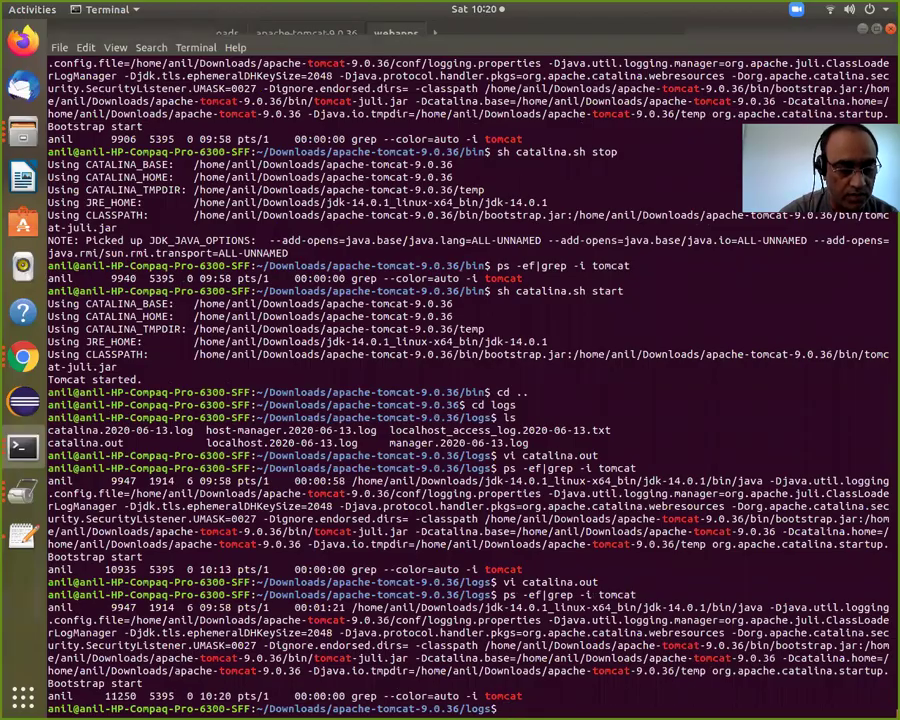
# Follow catalina.out in the logs folder with tail -f, and stop following once the latest entries are read.
pyautogui.write('ta')
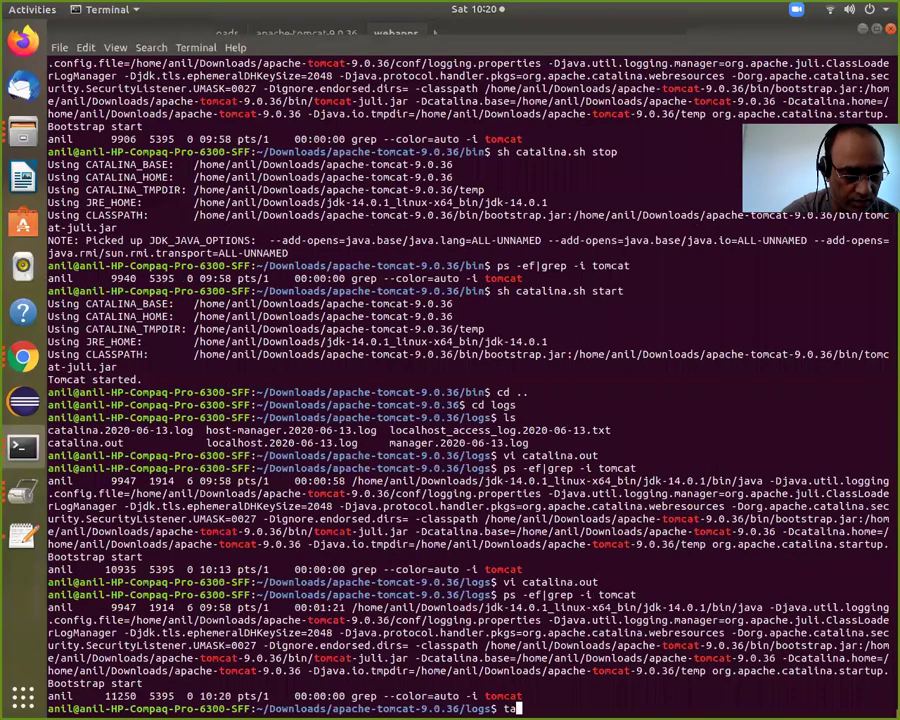
pyautogui.write('il -f c')
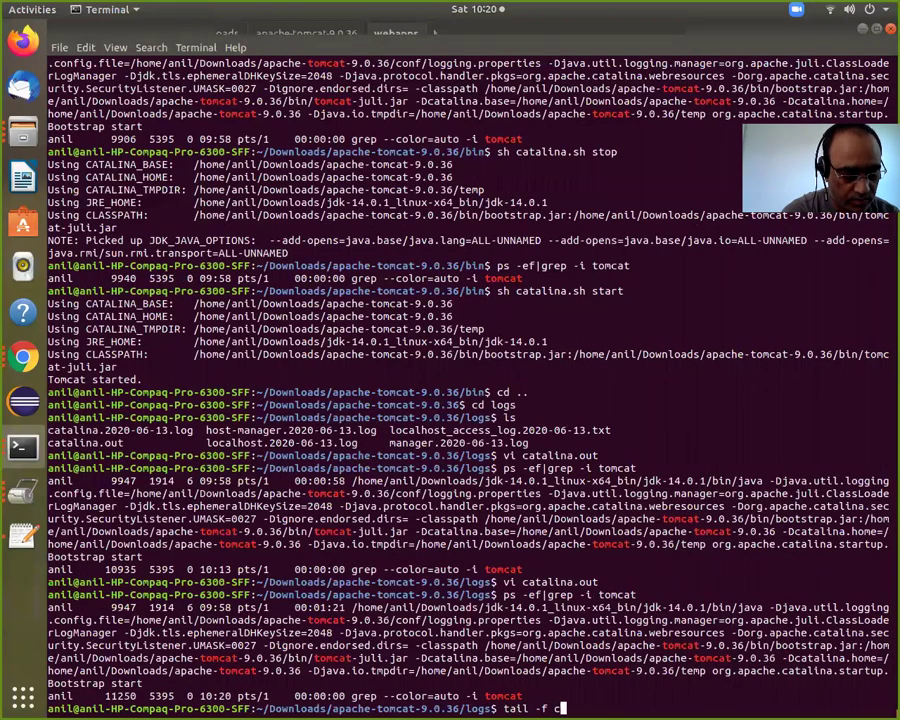
pyautogui.write('ata')
pyautogui.press('Tab')
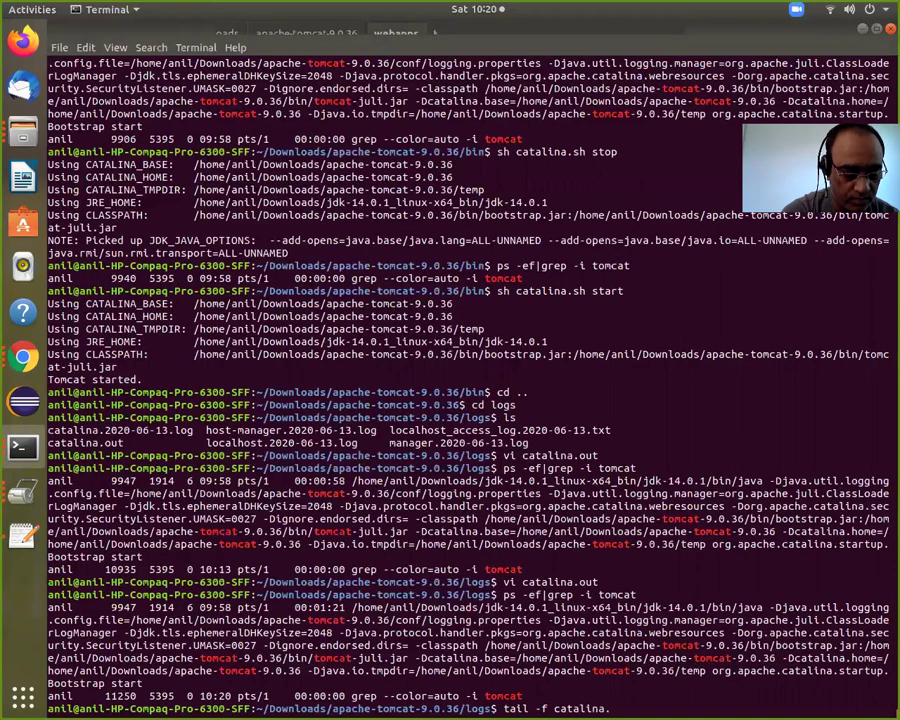
pyautogui.write('o')
pyautogui.press('Tab')
pyautogui.press('Return')
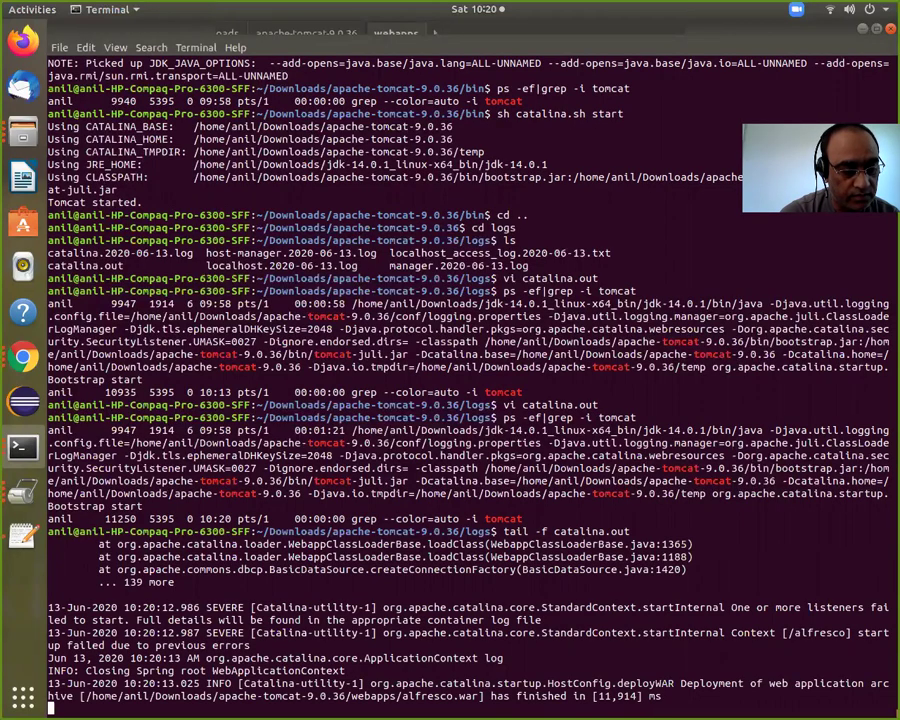
pyautogui.hotkey('ctrl', 'c')
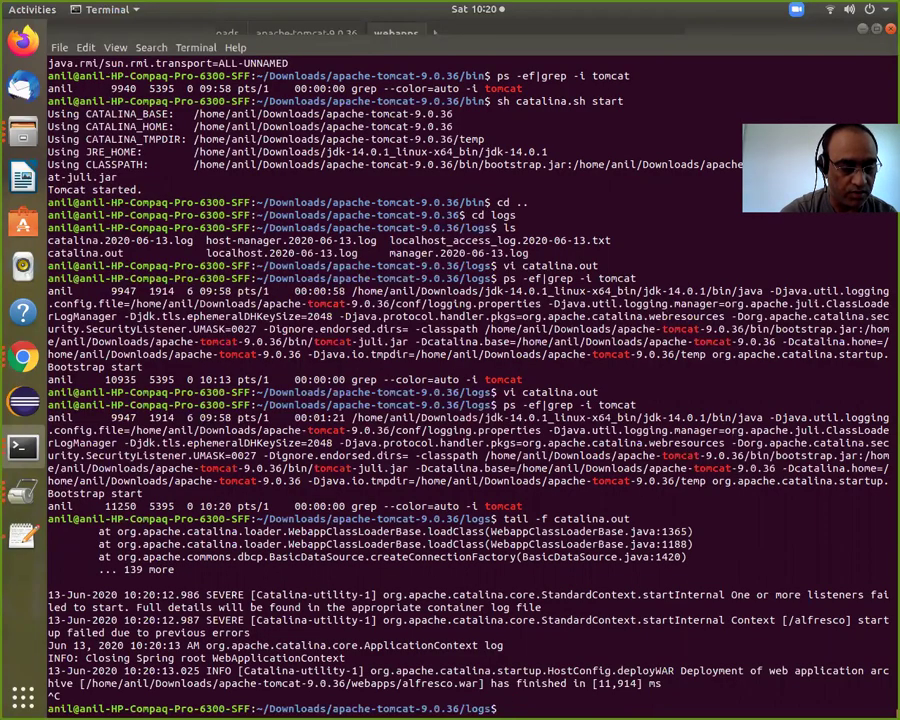
# Change to Tomcat's bin folder and stop the server with sh catalina.sh stop.
pyautogui.write('cd .')
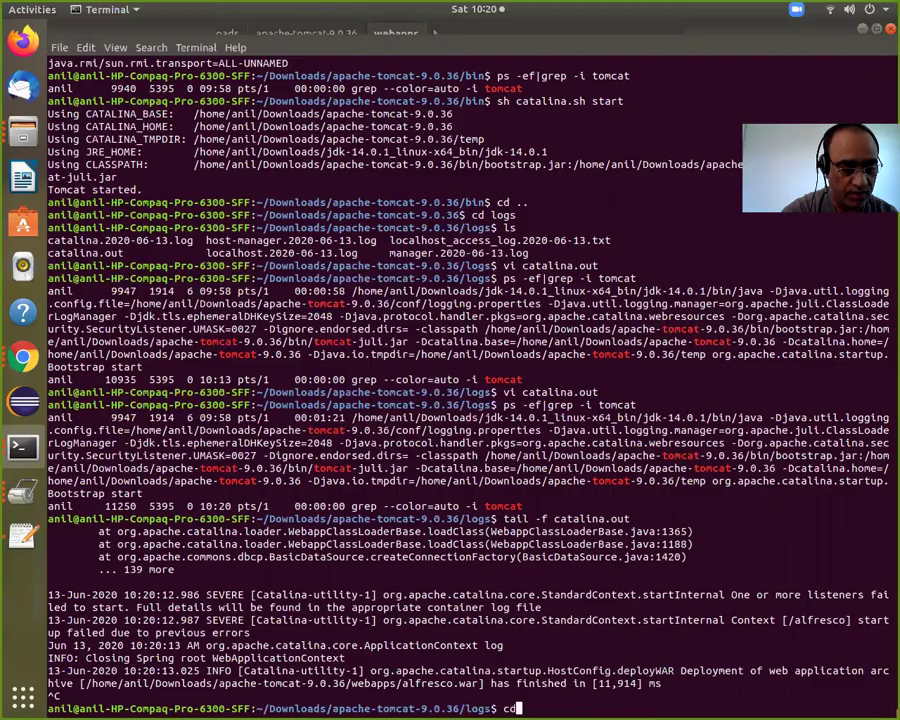
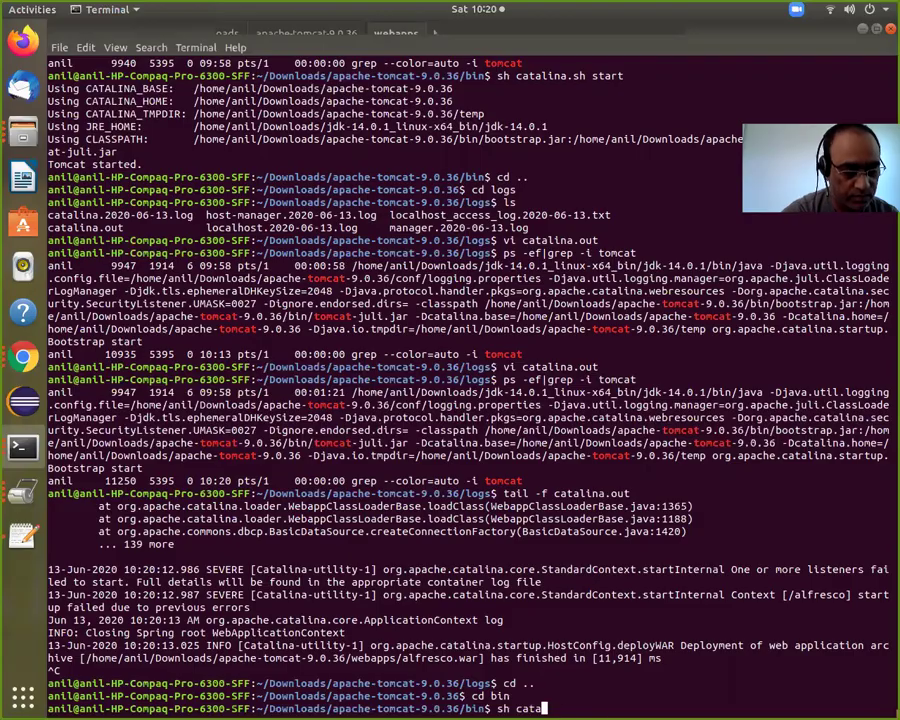
pyautogui.write('stop')
pyautogui.press('Return')
# Change to Tomcat's logs folder, list its contents and delete all log files with rm *.
pyautogui.write('cd ..')
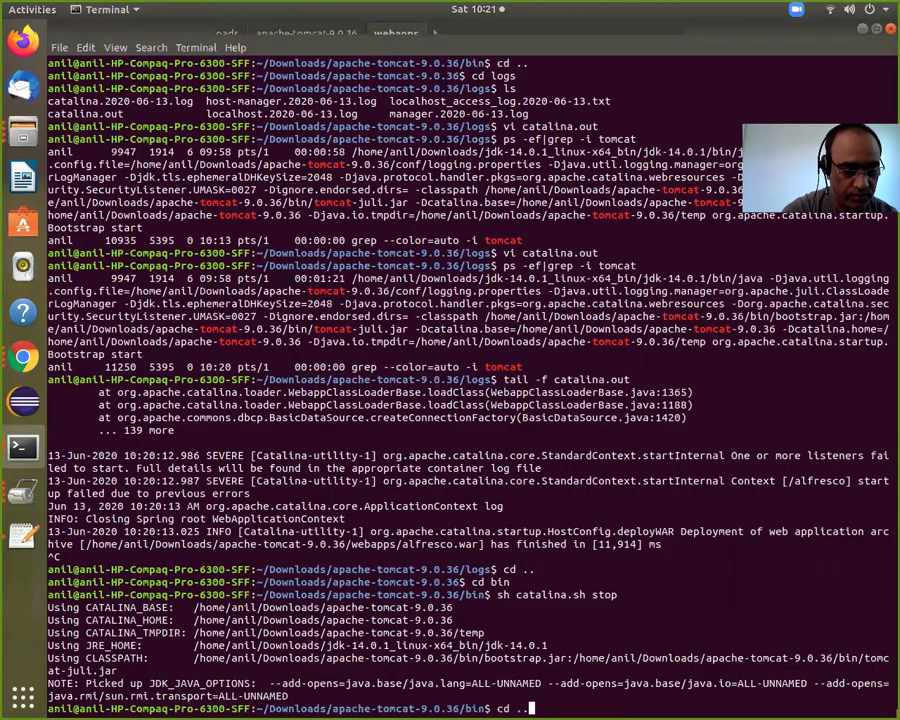
pyautogui.press('Return')
pyautogui.write('cd log')
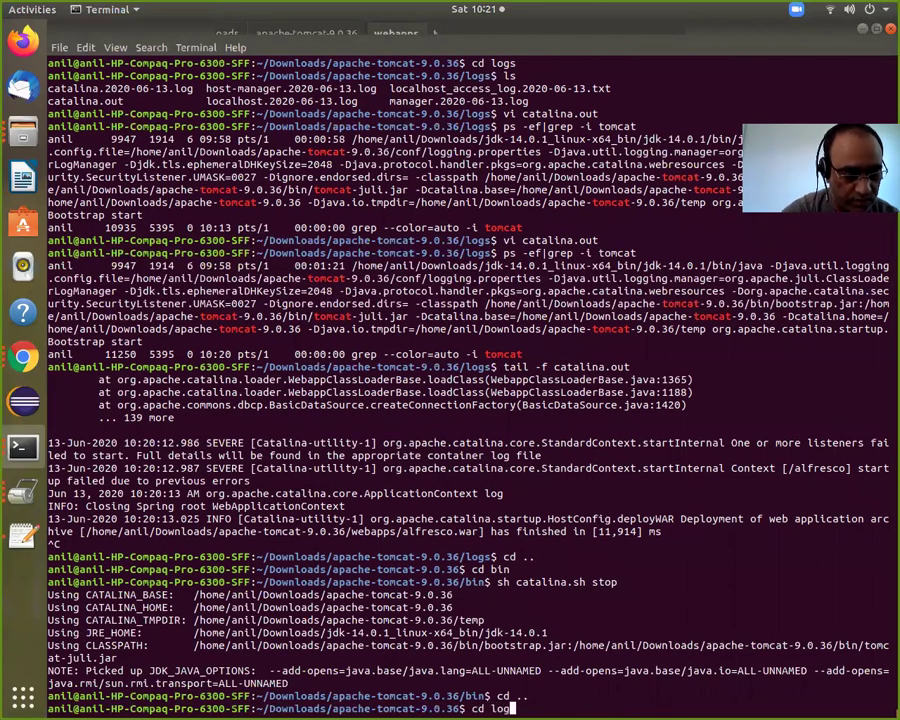
pyautogui.write('s')
pyautogui.press('Return')
pyautogui.write('ls')
pyautogui.press('Return')
pyautogui.write('rm *')
pyautogui.press('Return')
# Return to Tomcat's bin folder, list its files and start the server with sh catalina.sh start.
pyautogui.write('cd ..')
pyautogui.press('Return')
pyautogui.write('cd bin')
pyautogui.press('Return')
pyautogui.write('ls')
pyautogui.press('Return')
pyautogui.write('sh catalina.sh ')
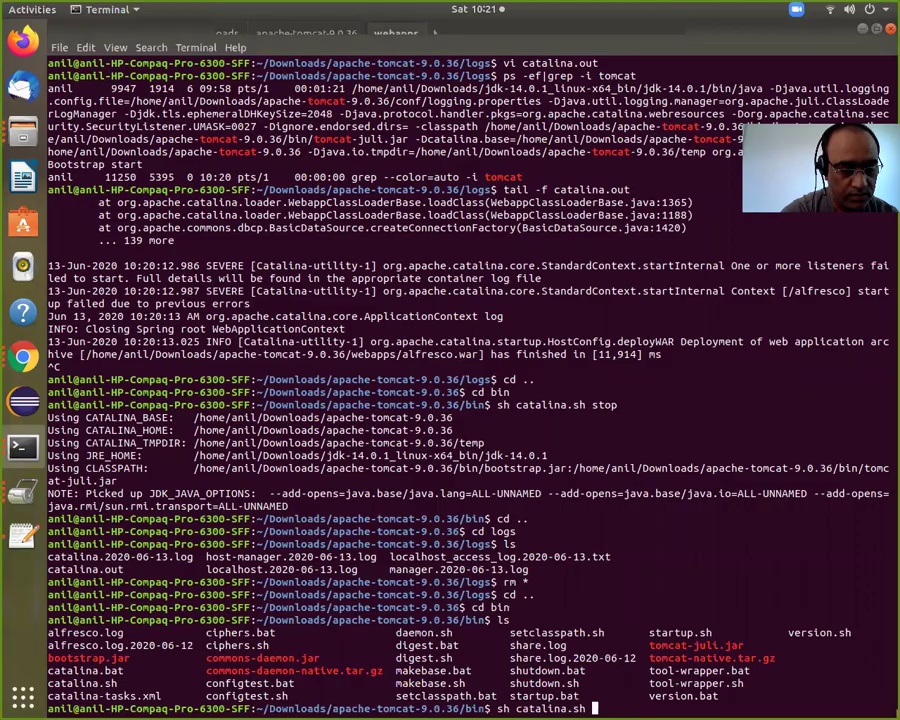
pyautogui.write('start')
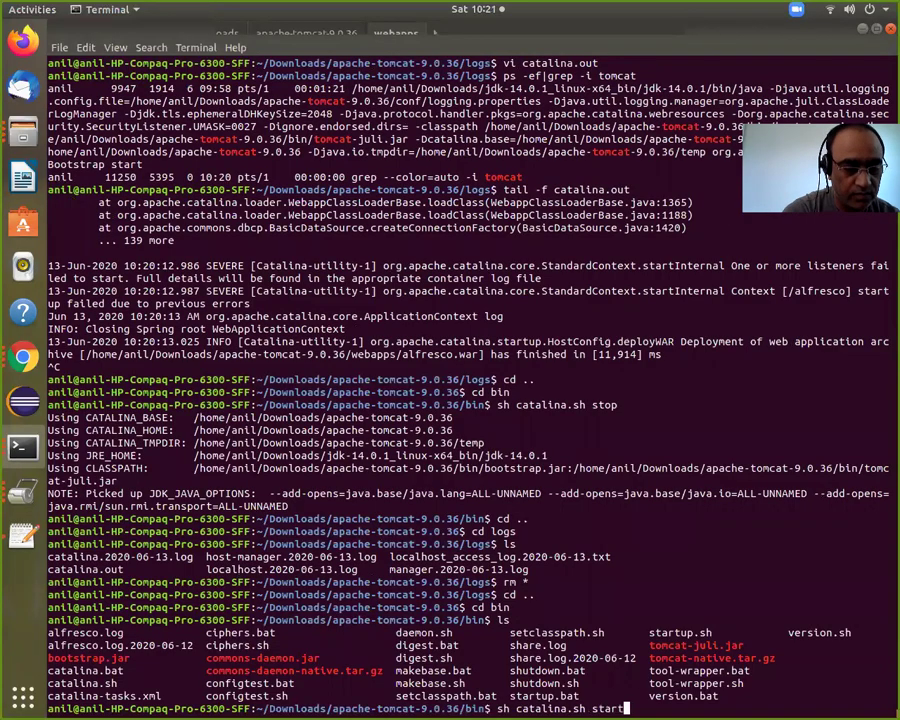
pyautogui.press('Return')
# Change back to Tomcat's logs folder and list the log files.
pyautogui.write('cd ')
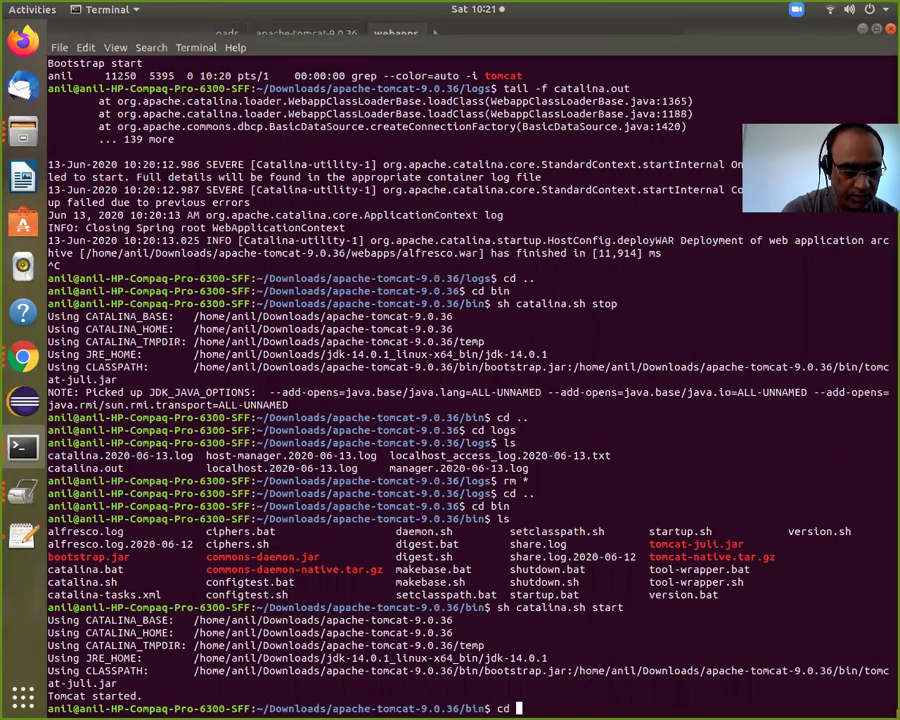
pyautogui.write('..')
pyautogui.press('Return')
pyautogui.write('cd')
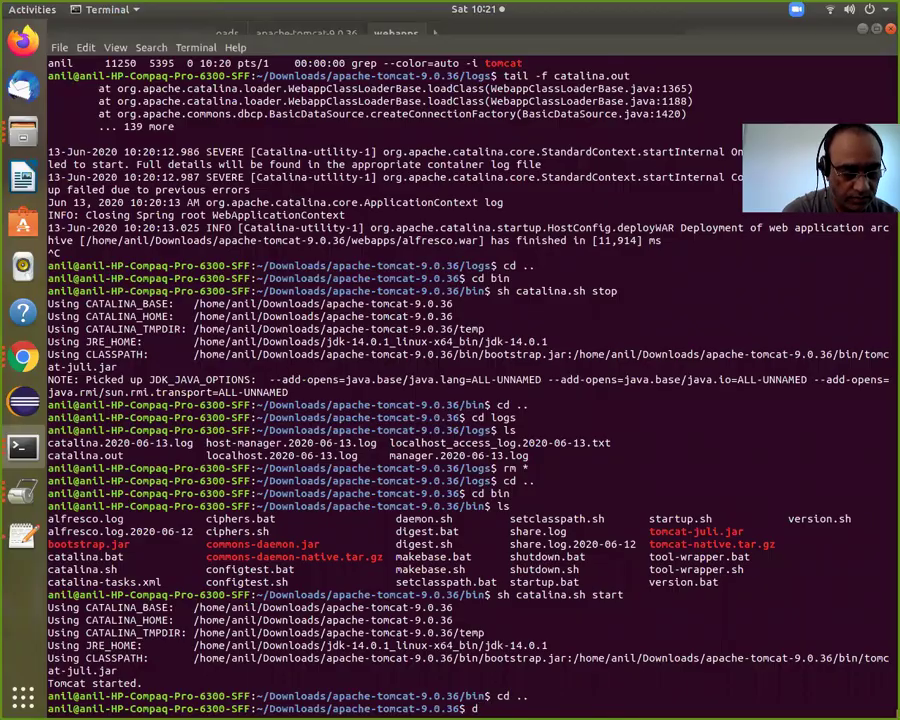
pyautogui.write(' lo')
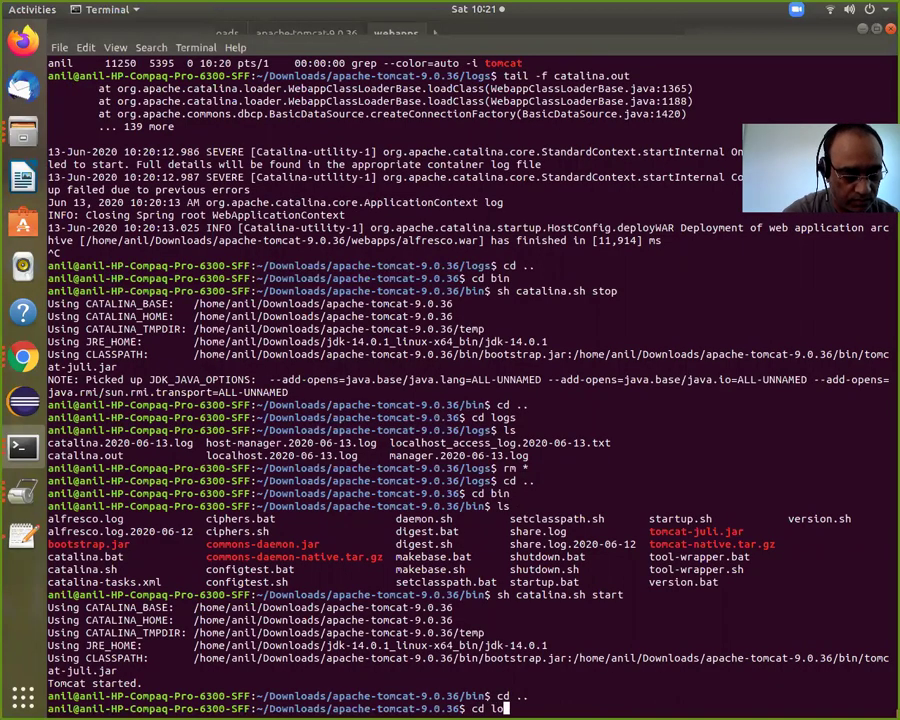
pyautogui.write('gs')
pyautogui.press('Return')
pyautogui.write('ls')
pyautogui.press('Return')
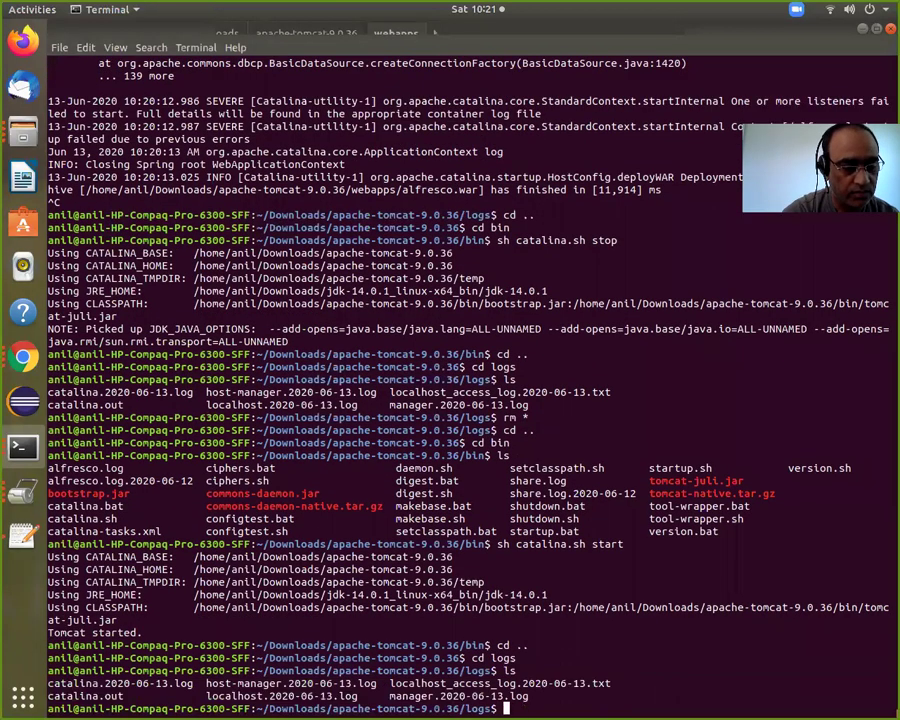
# Follow the server startup with tail -f catalina.out and review the alfresco.war and share.war deployment entries.
pyautogui.write('tail -f catalina.')
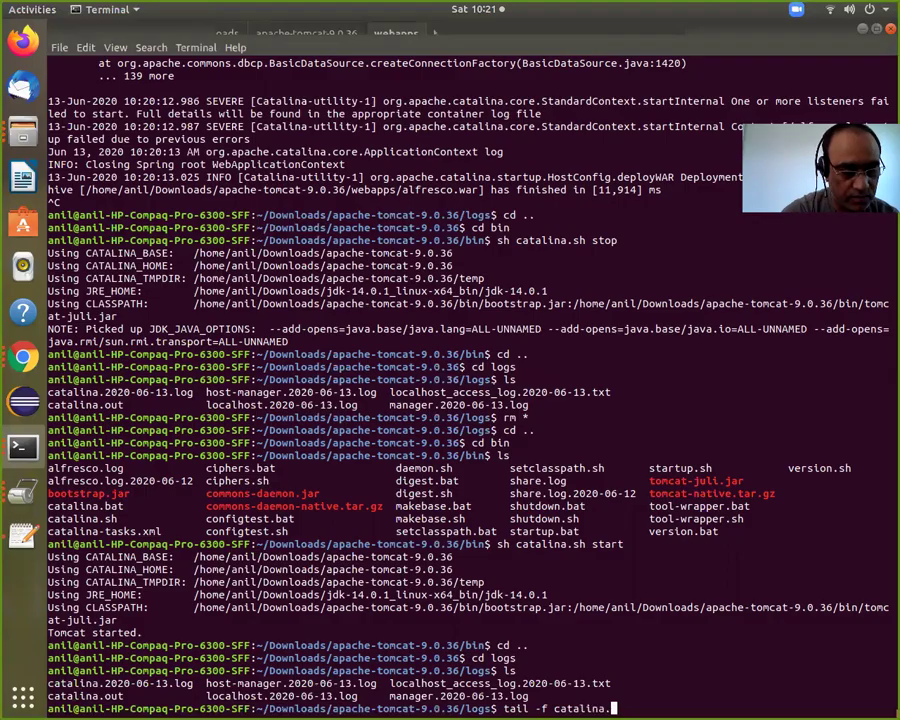
pyautogui.write('out')
pyautogui.press('Return')
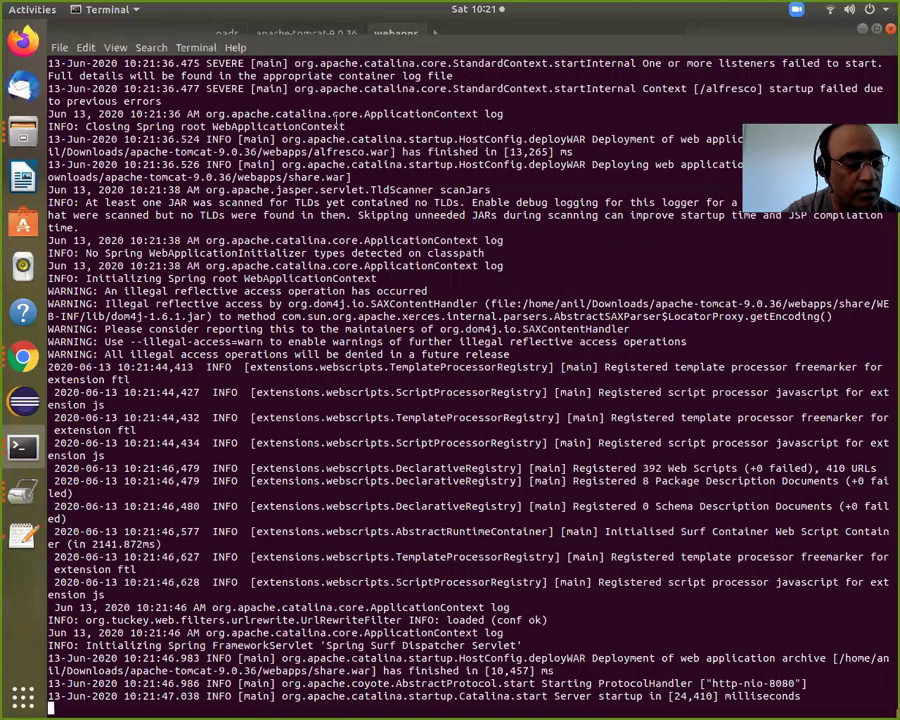
pyautogui.scroll(2, 406, 205)
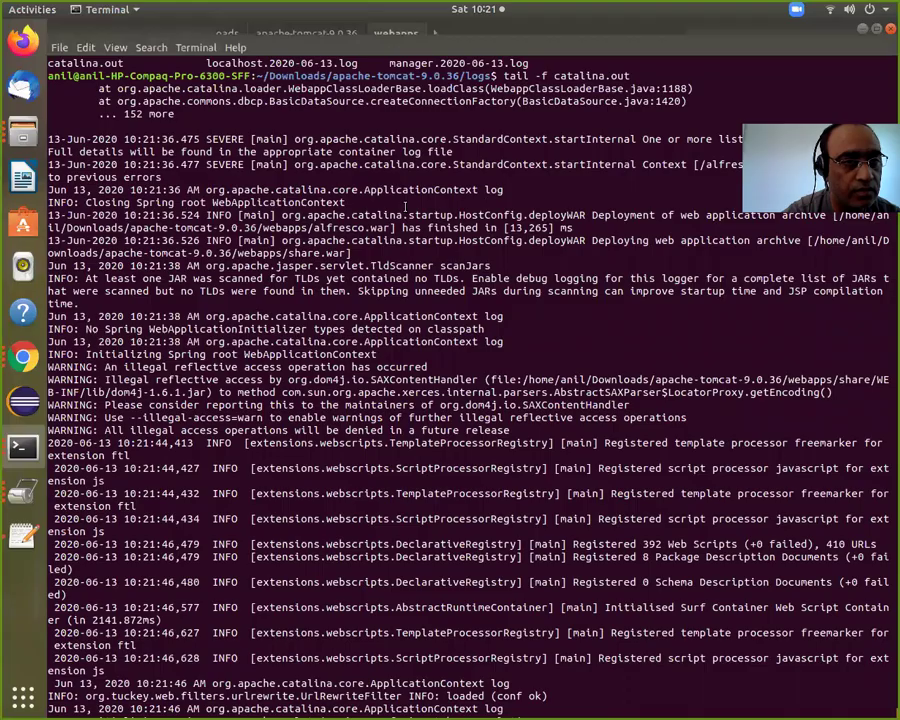
pyautogui.scroll(-2, 406, 206)
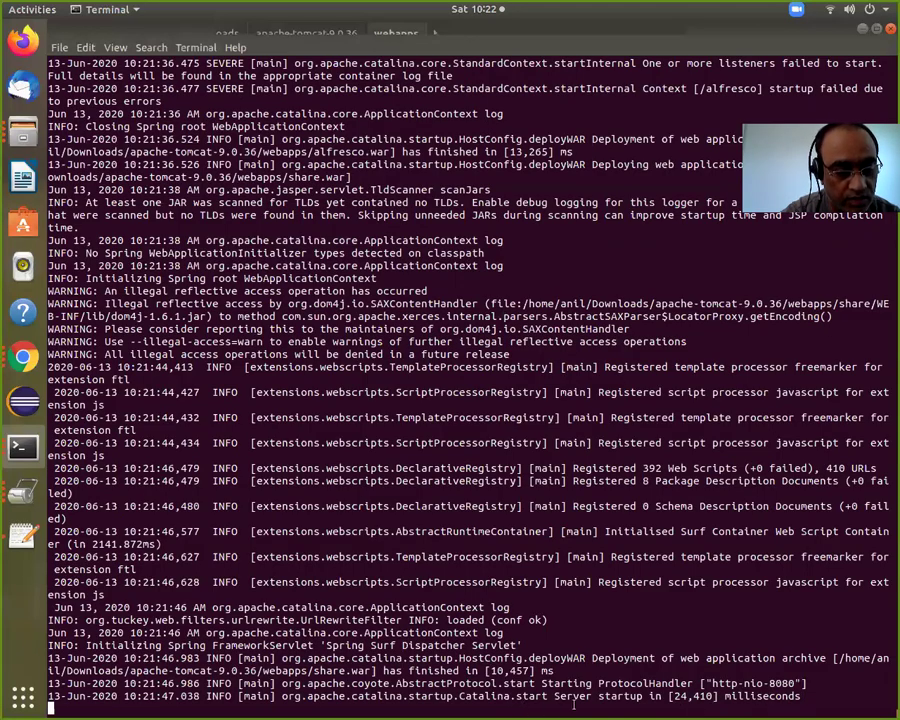
# Switch to a new Google Chrome window and load localhost:8080 to check the Alfresco welcome page.
pyautogui.rightClick(22, 356)
pyautogui.click(83, 304)
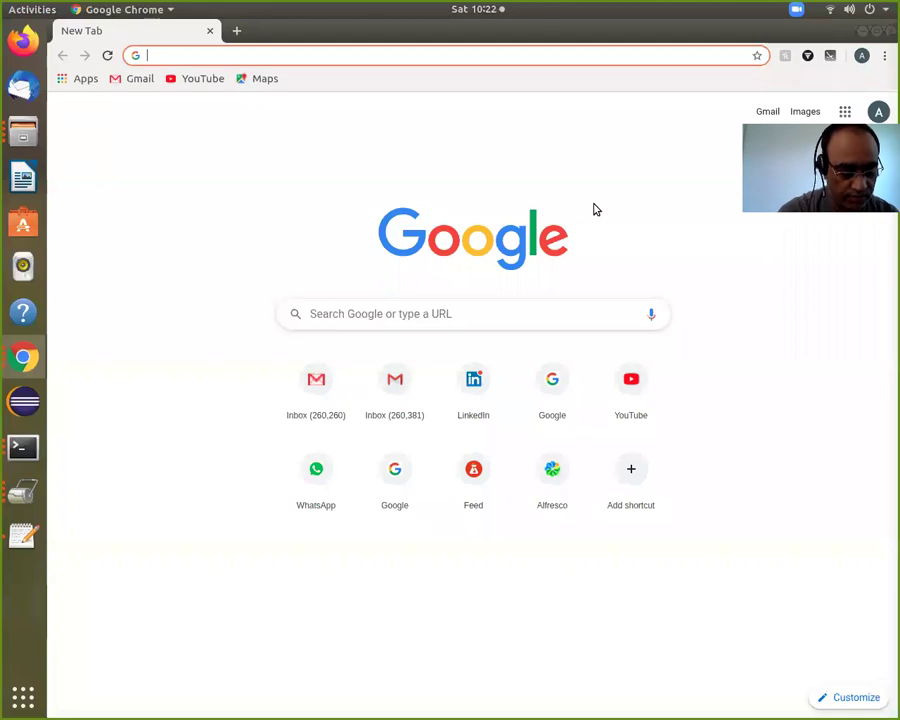
pyautogui.write('loca')
pyautogui.press('Return')
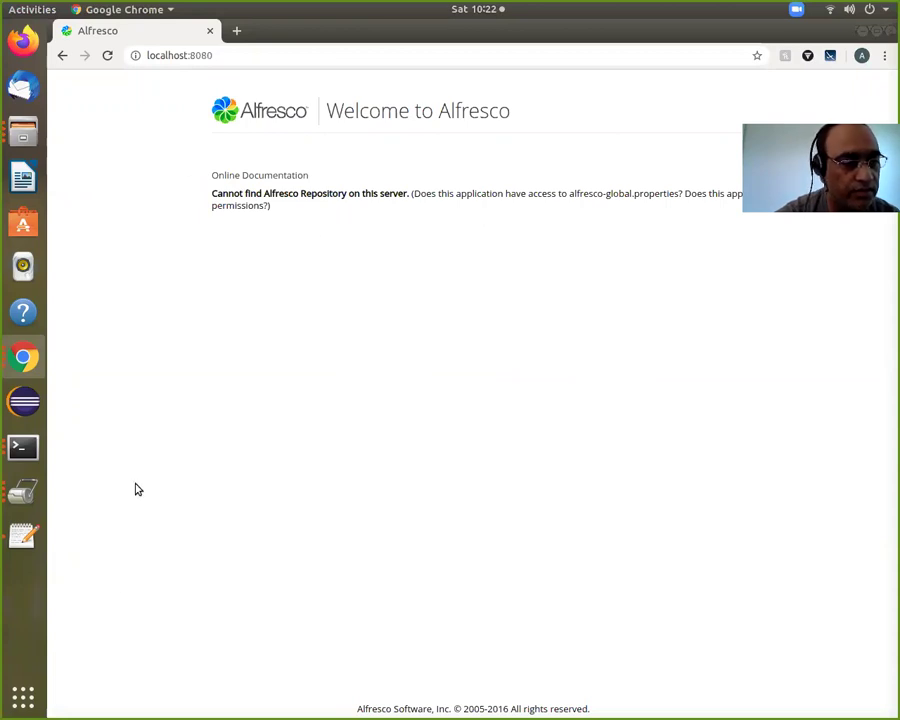
# Switch back to the log terminal, stop following the log and open catalina.out in vi.
pyautogui.click(16, 445)
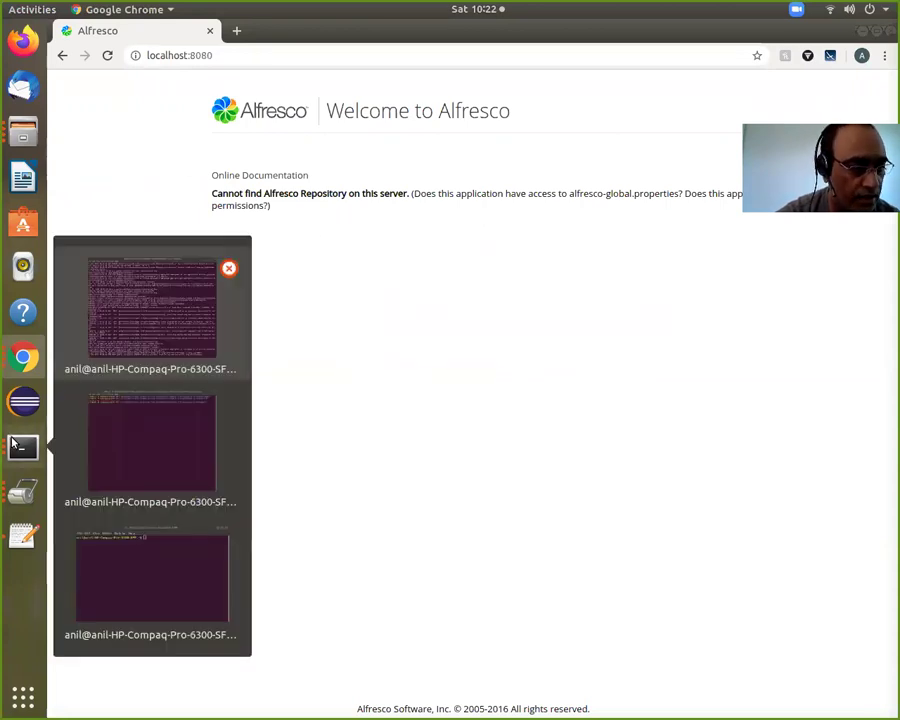
pyautogui.click(173, 309)
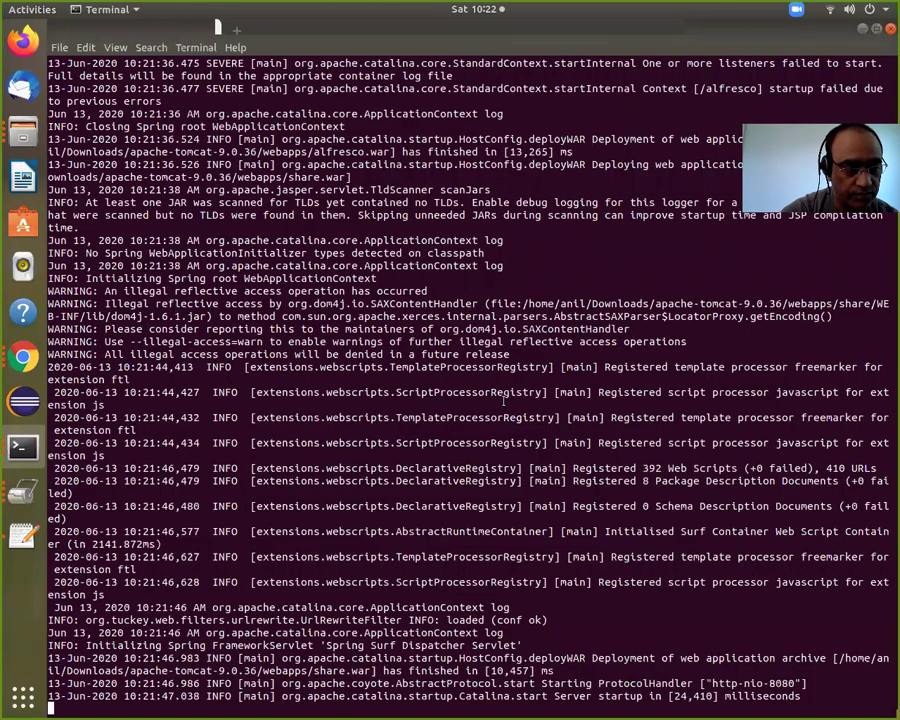
pyautogui.hotkey('ctrl', 'c')
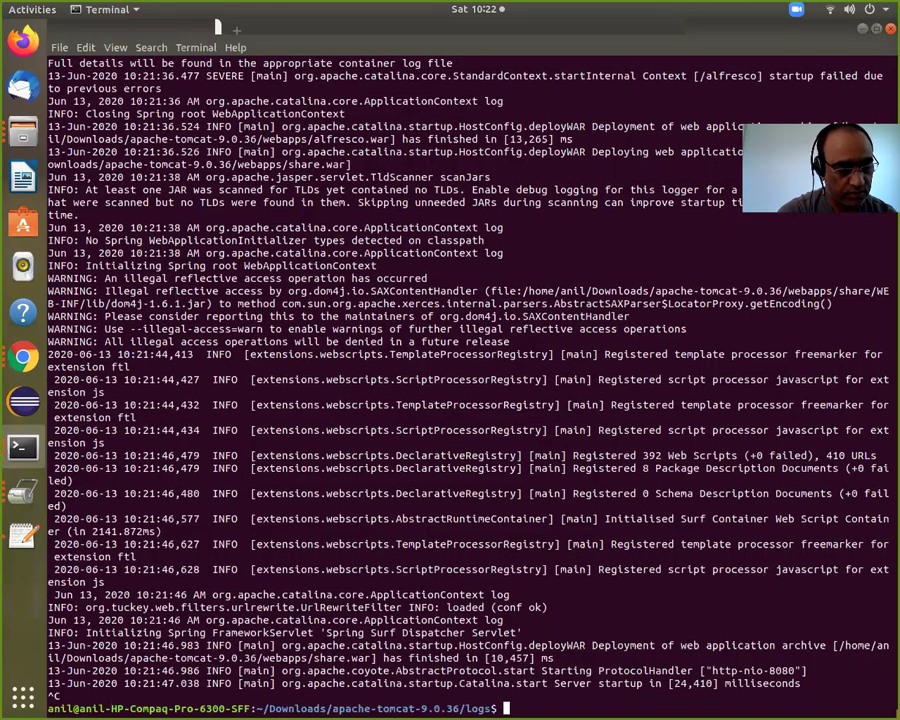
pyautogui.write('vi ')
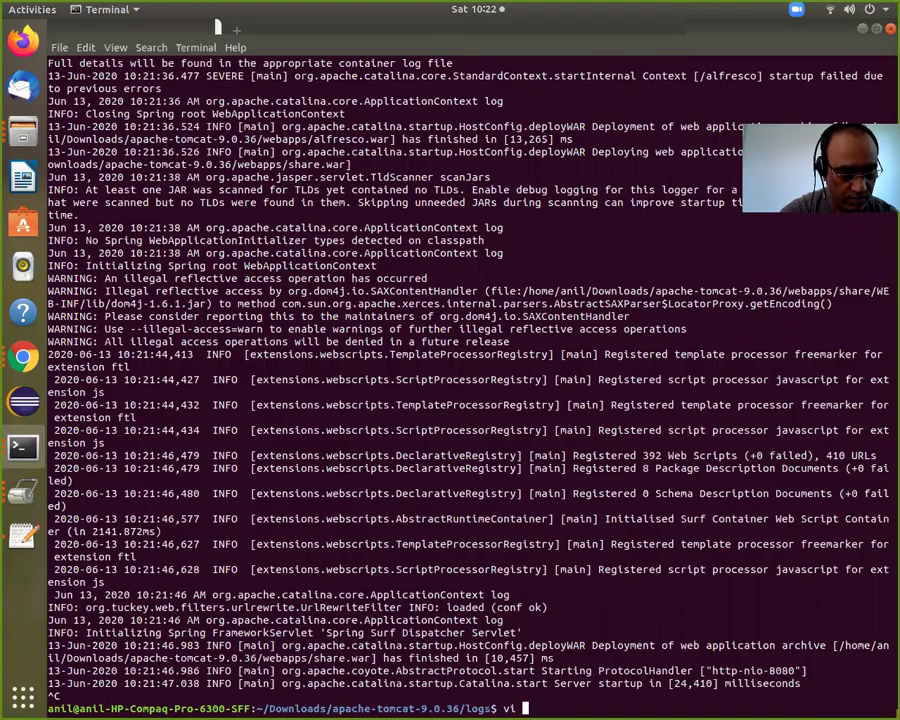
pyautogui.write('cata')
pyautogui.press('Tab')
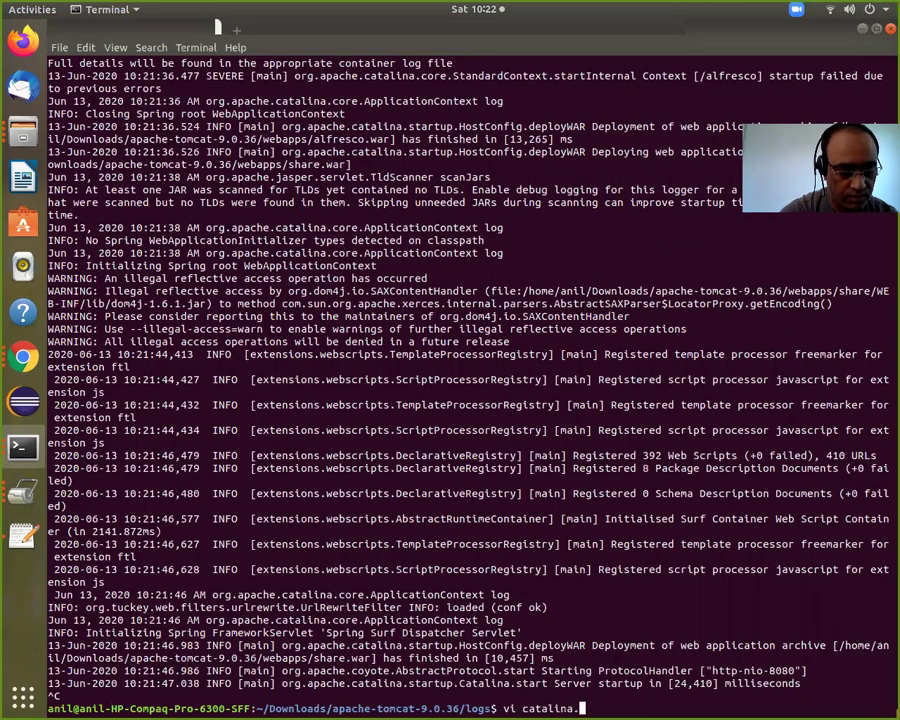
pyautogui.write('o')
pyautogui.press('Tab')
pyautogui.press('Return')
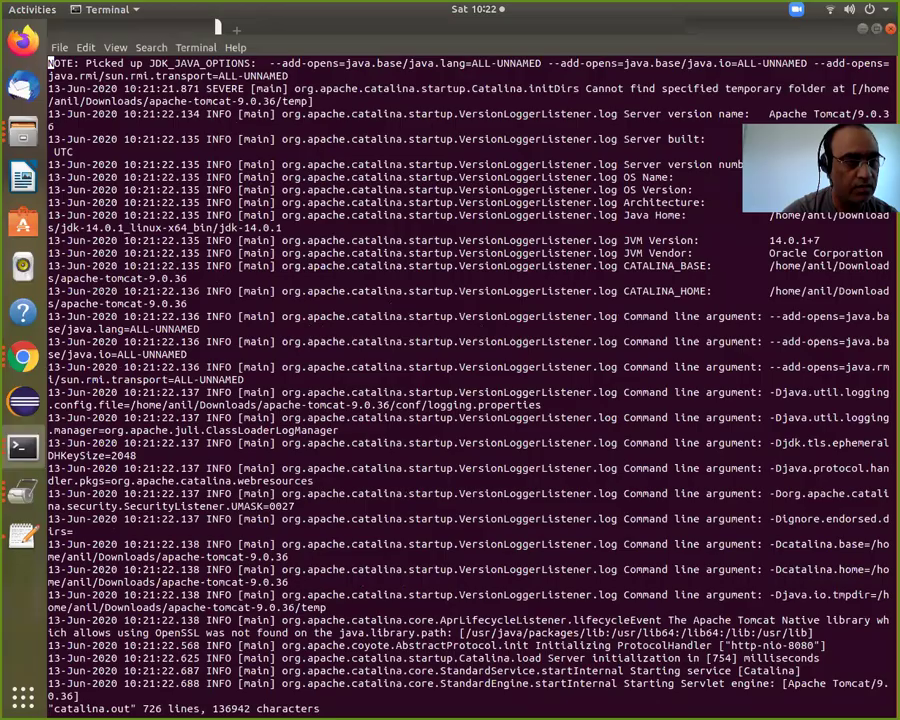
# Read through catalina.out from the startup entries to the errors logged during the alfresco.war deployment.
pyautogui.press('Down')
pyautogui.press('Down')
pyautogui.press('Down')
pyautogui.press('Down')
pyautogui.press('Down')
pyautogui.press('Down')
pyautogui.press('Down')
pyautogui.press('Down')
pyautogui.press('Down')
pyautogui.press('Down')
pyautogui.press('Down')
pyautogui.press('Down')
pyautogui.press('Down')
pyautogui.press('Down')
pyautogui.press('Down')
pyautogui.press('Down')
pyautogui.press('Down')
pyautogui.press('Down')
pyautogui.press('Down')
pyautogui.press('Down')
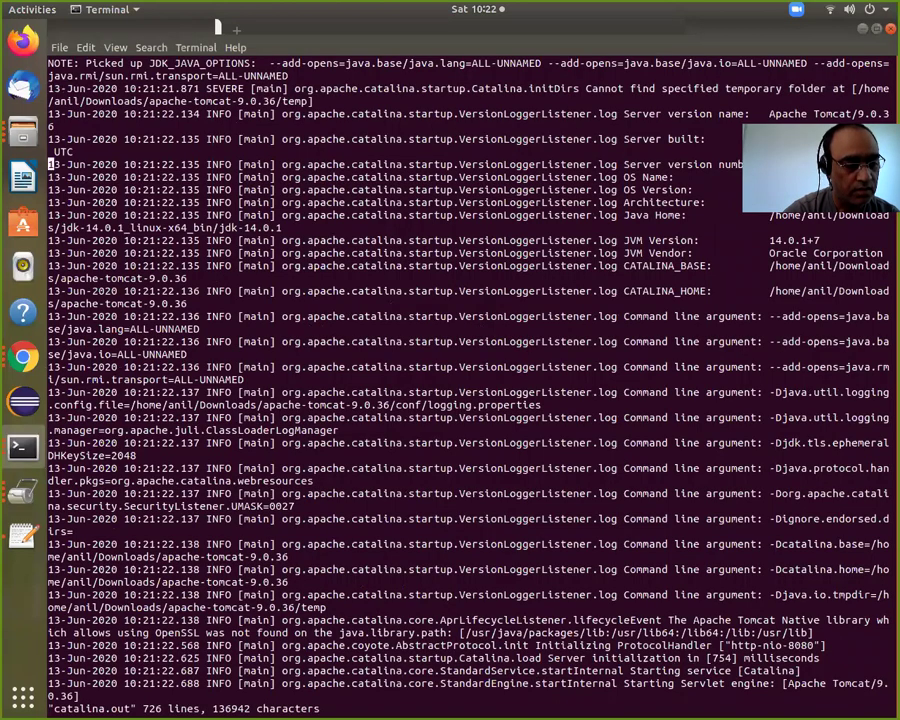
pyautogui.press('Down')
pyautogui.press('Down')
pyautogui.press('Down')
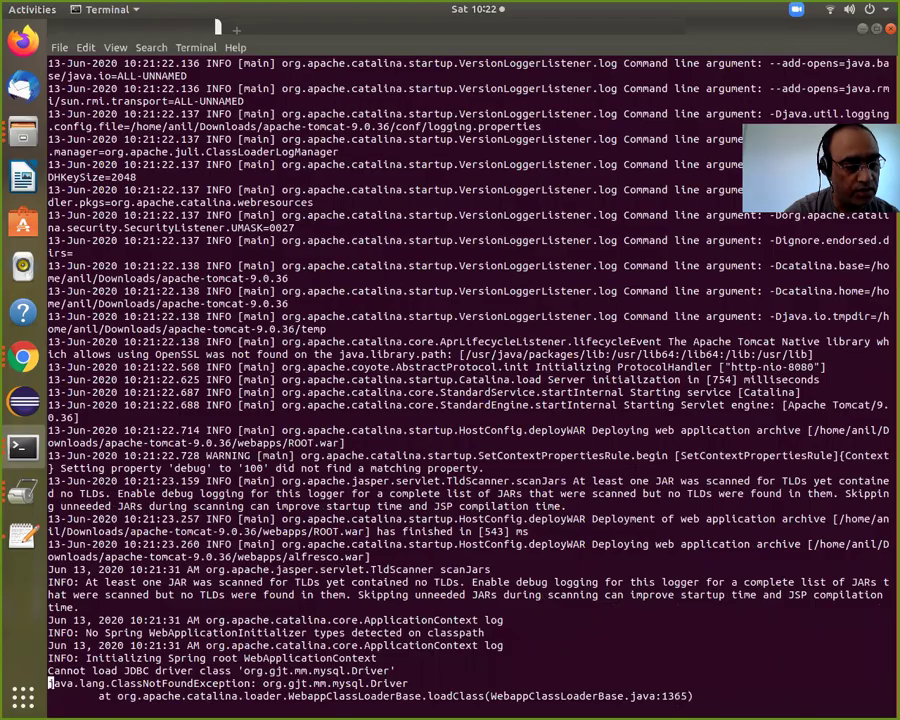
pyautogui.press('Up')
pyautogui.press('Up')
pyautogui.press('Up')
pyautogui.press('Up')
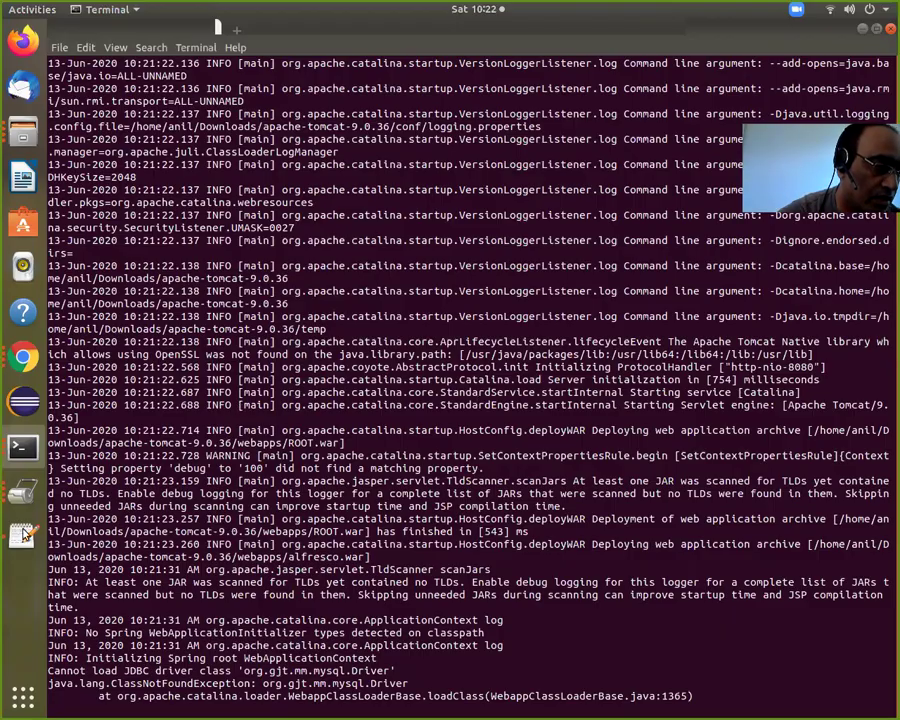
# Switch to the Installing the Alfresco WARs page in Chrome and review the global properties sample, including the database connection settings.
pyautogui.click(26, 368)
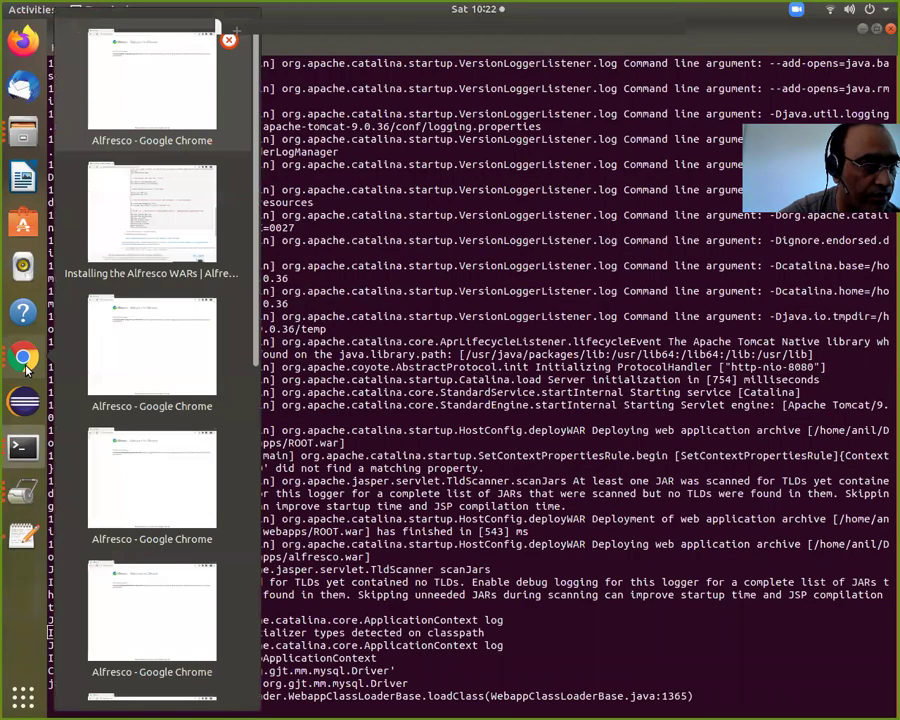
pyautogui.click(176, 228)
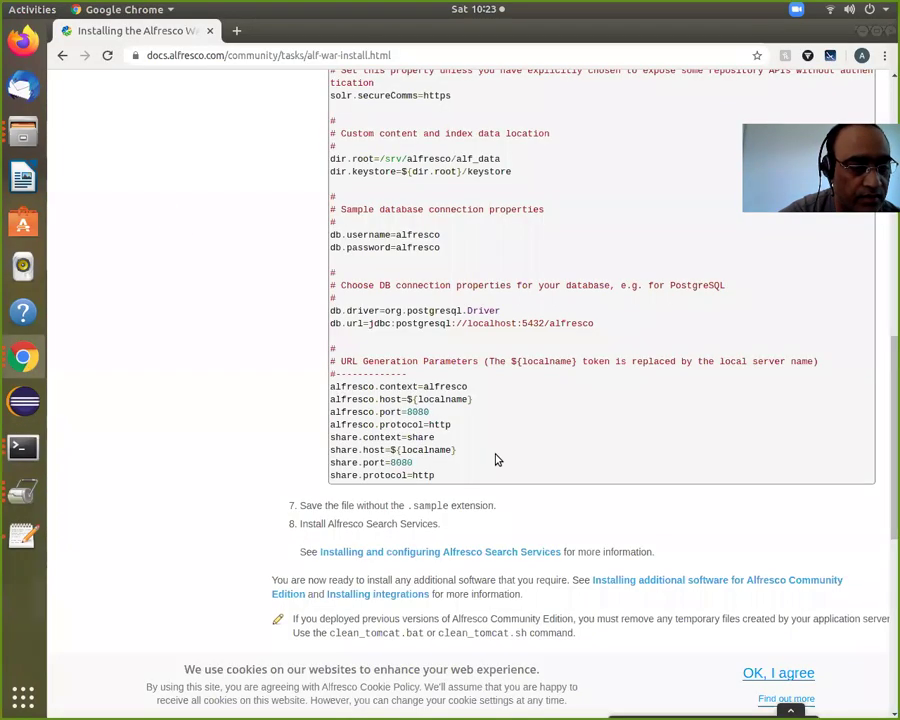
pyautogui.scroll(3, 497, 459)
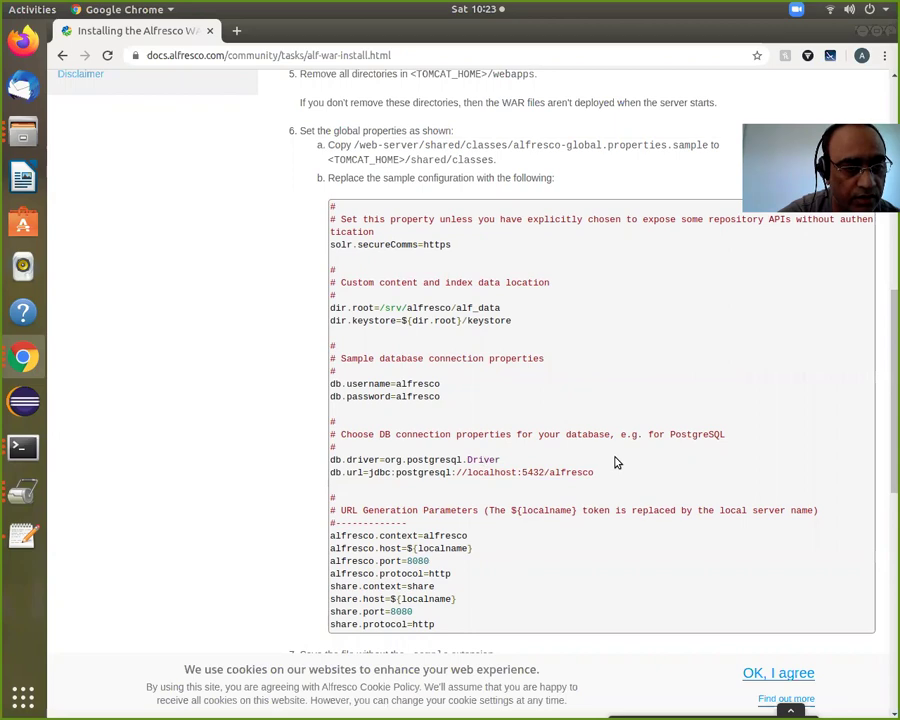
pyautogui.scroll(2, 615, 462)
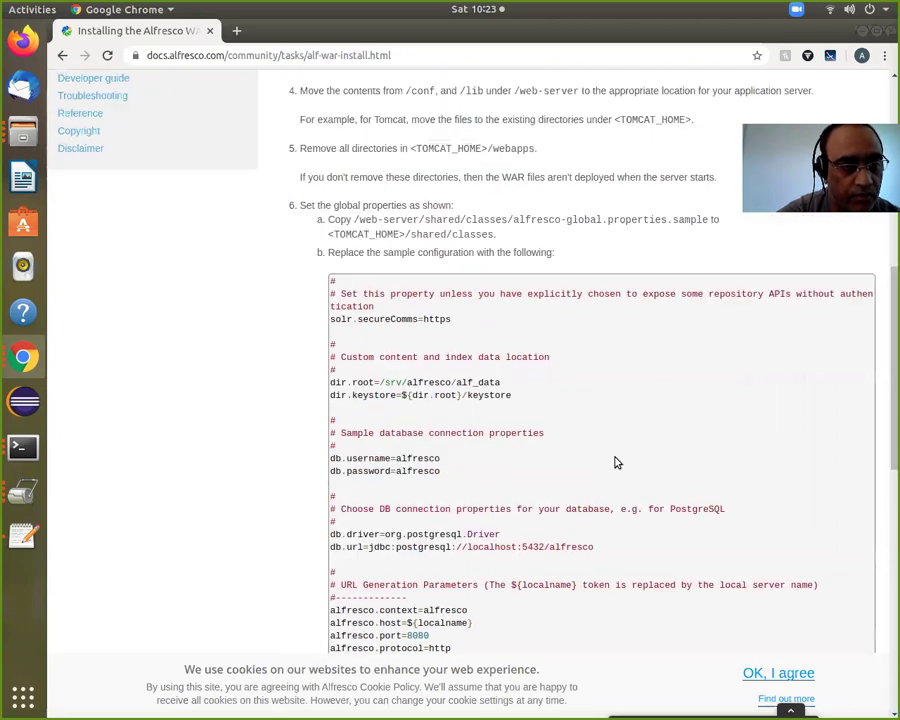
pyautogui.scroll(-2, 576, 471)
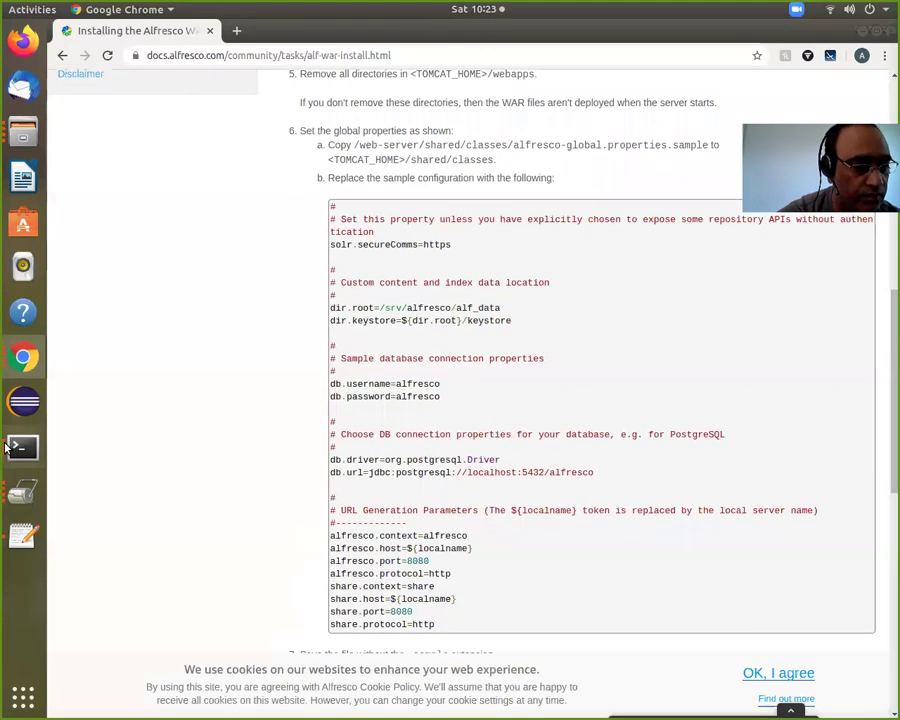
# Switch to the catalina.out terminal to read the JDBC driver error, then return to the WAR installation page in Chrome to check the database properties.
pyautogui.click(22, 448)
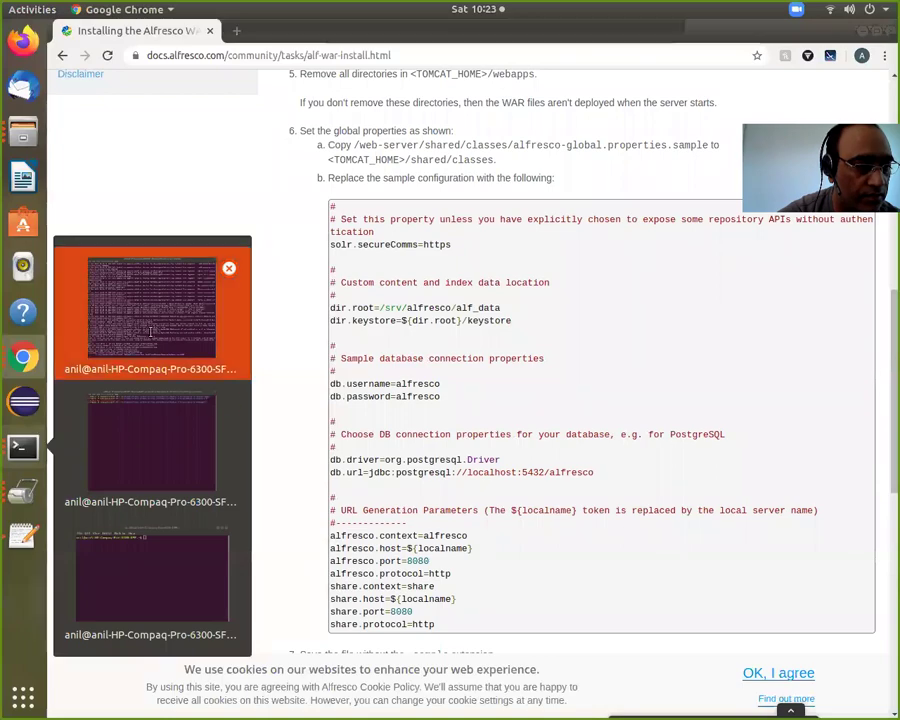
pyautogui.click(150, 320)
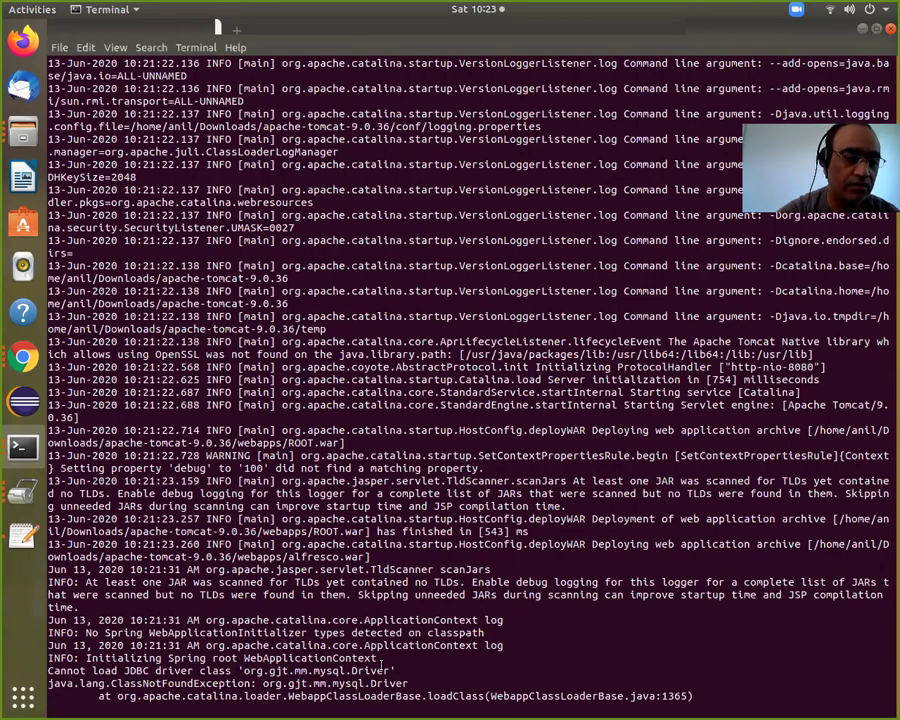
pyautogui.click(21, 357)
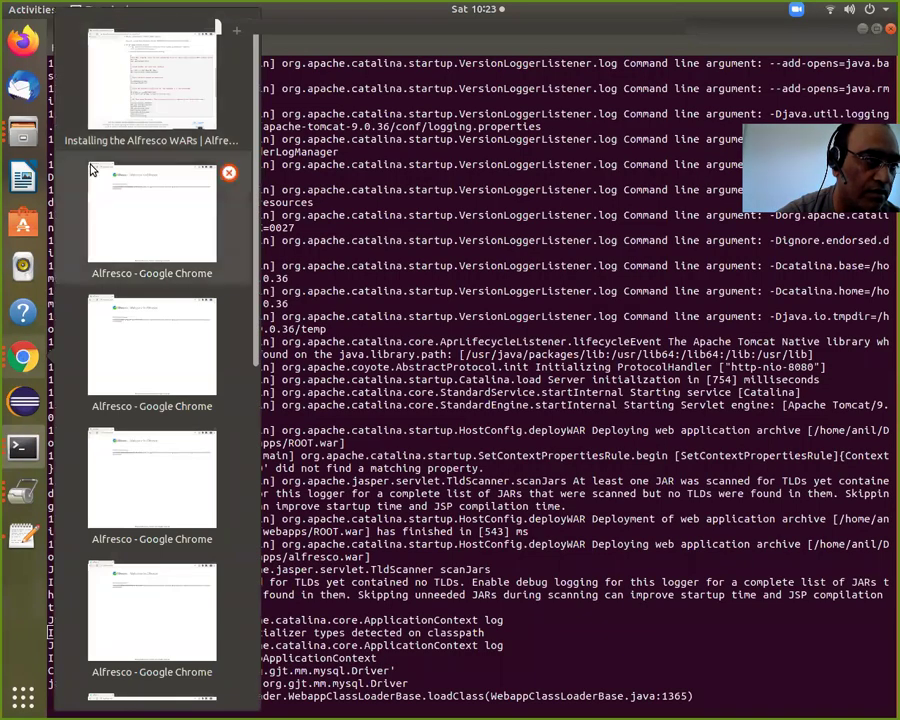
pyautogui.click(150, 85)
pyautogui.scroll(1, 566, 405)
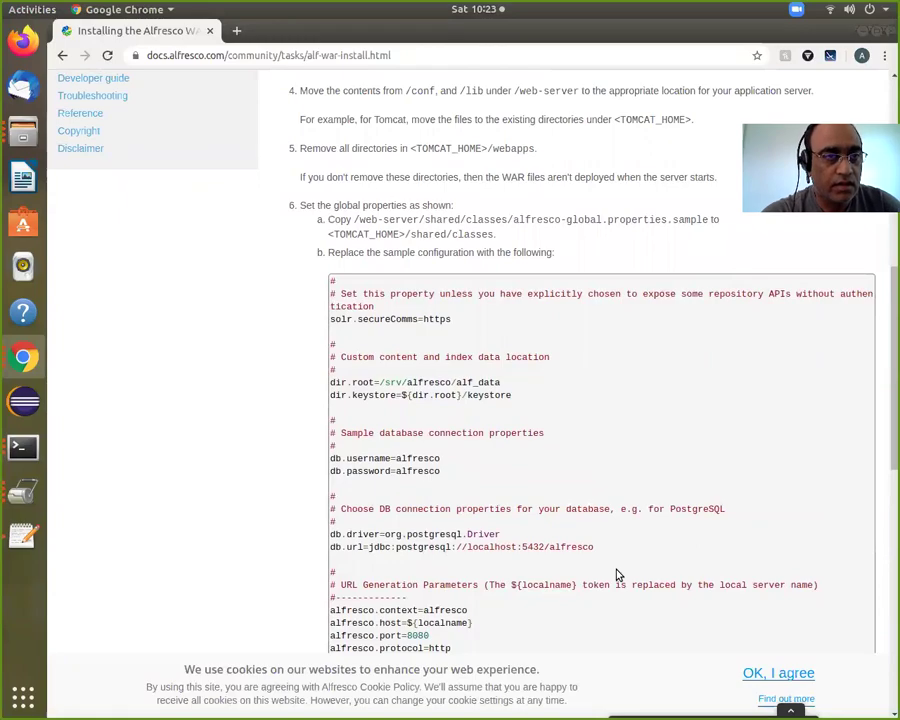
# Switch back to the catalina.out terminal and highlight the "No Spring WebApplicationInitializer types detected on classpath" line.
pyautogui.click(23, 447)
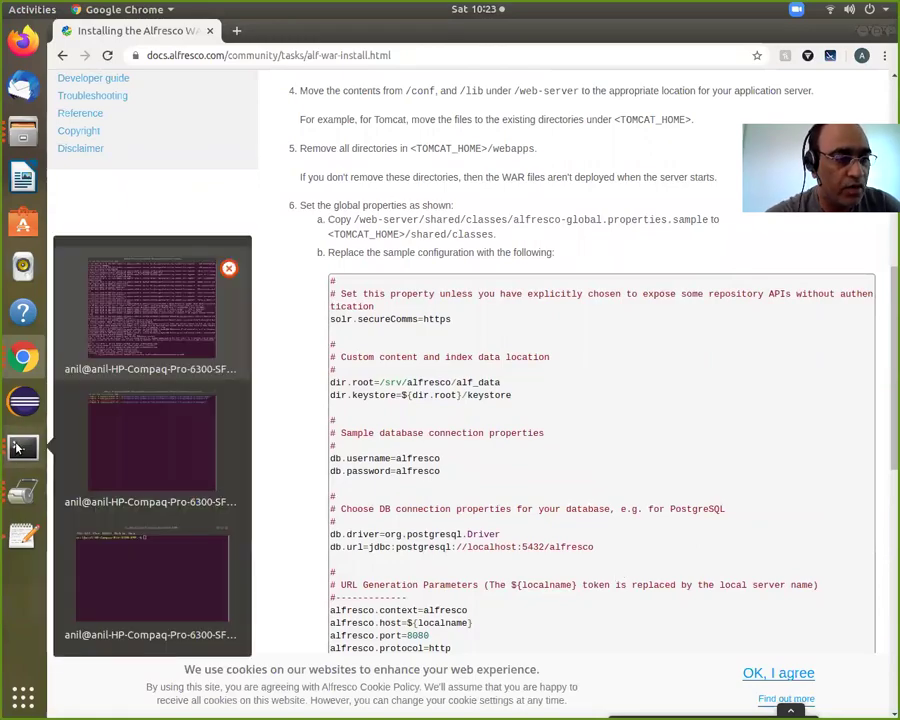
pyautogui.click(115, 370)
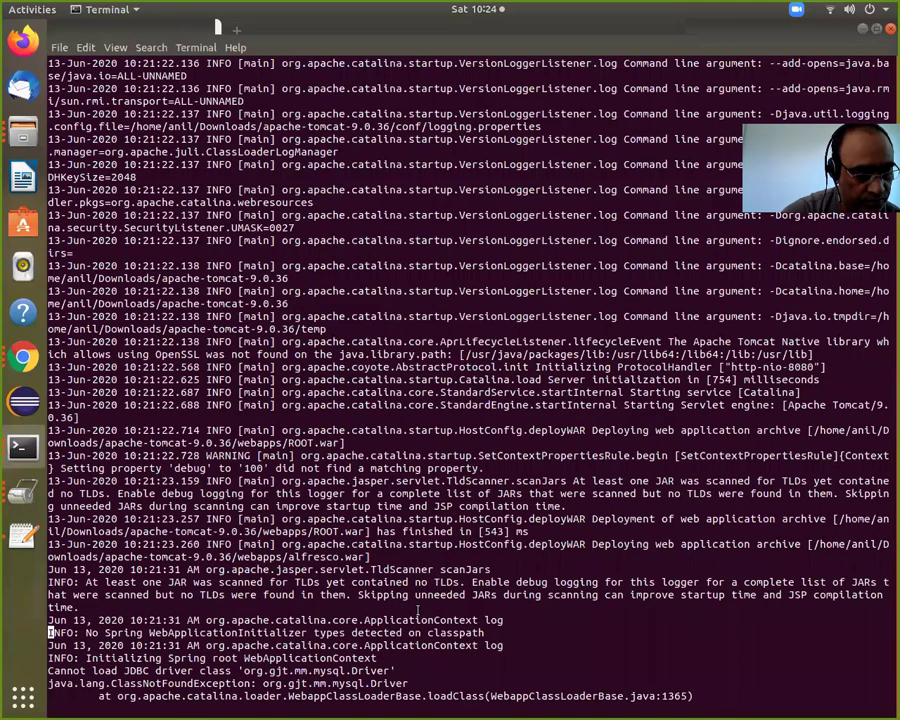
pyautogui.moveTo(489, 633); pyautogui.dragTo(48, 636)
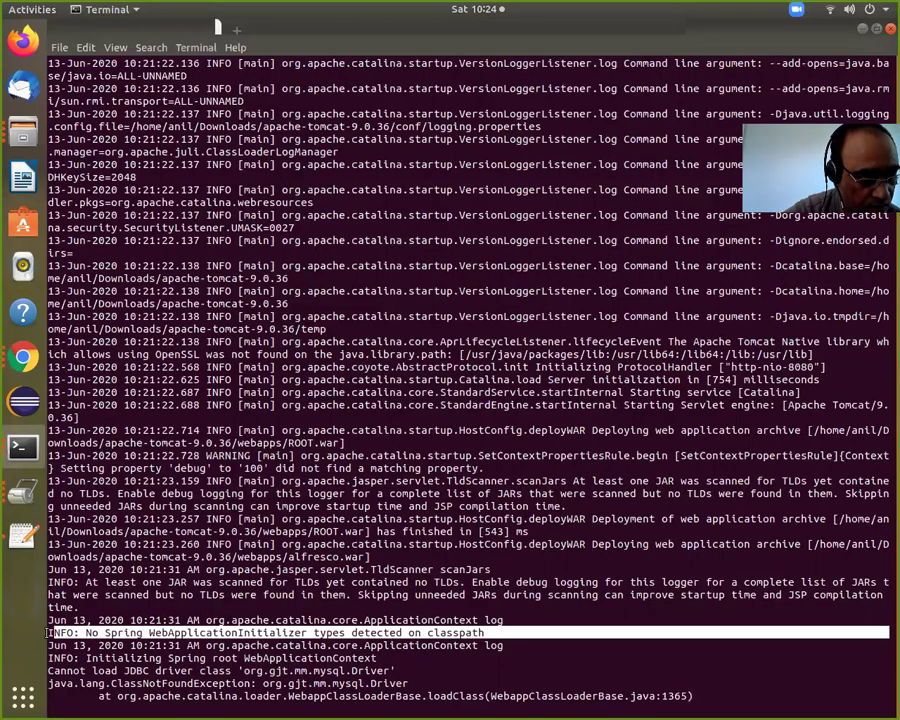
pyautogui.click(46, 637)
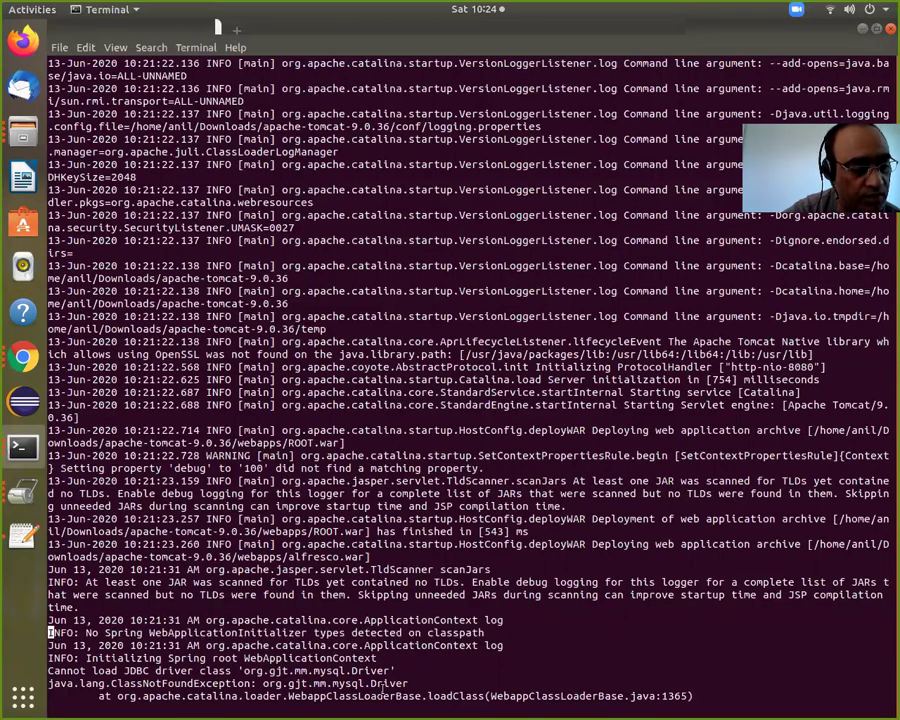
pyautogui.moveTo(501, 636); pyautogui.dragTo(50, 637)
pyautogui.click(500, 645)
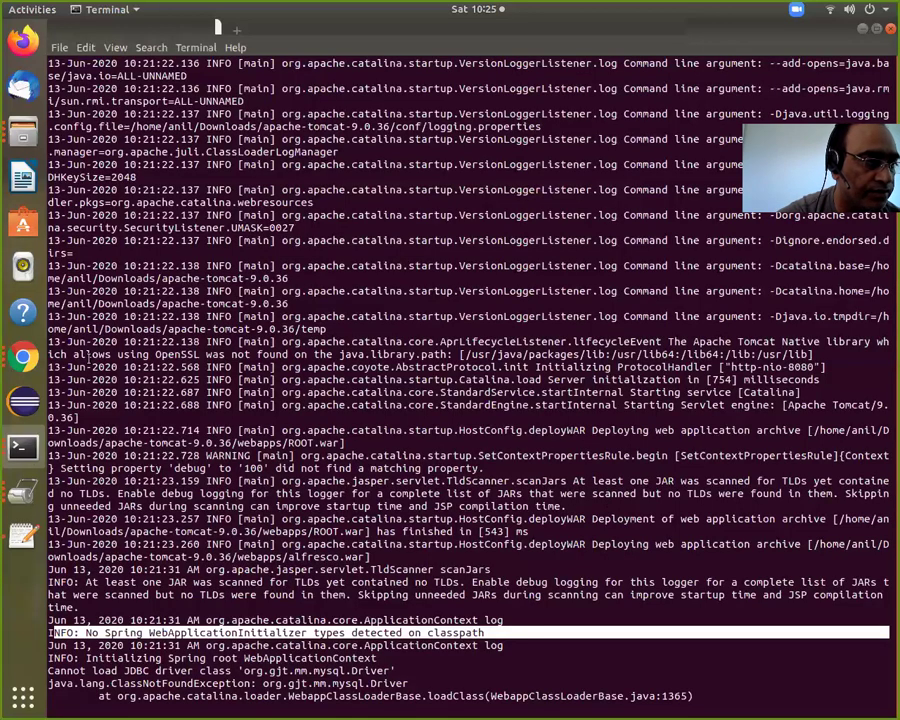
# From the webapps folder in Files, open alfresco.war and then open WEB-INF/lib/alfresco-repository-6.55.jar inside it.
pyautogui.click(26, 136)
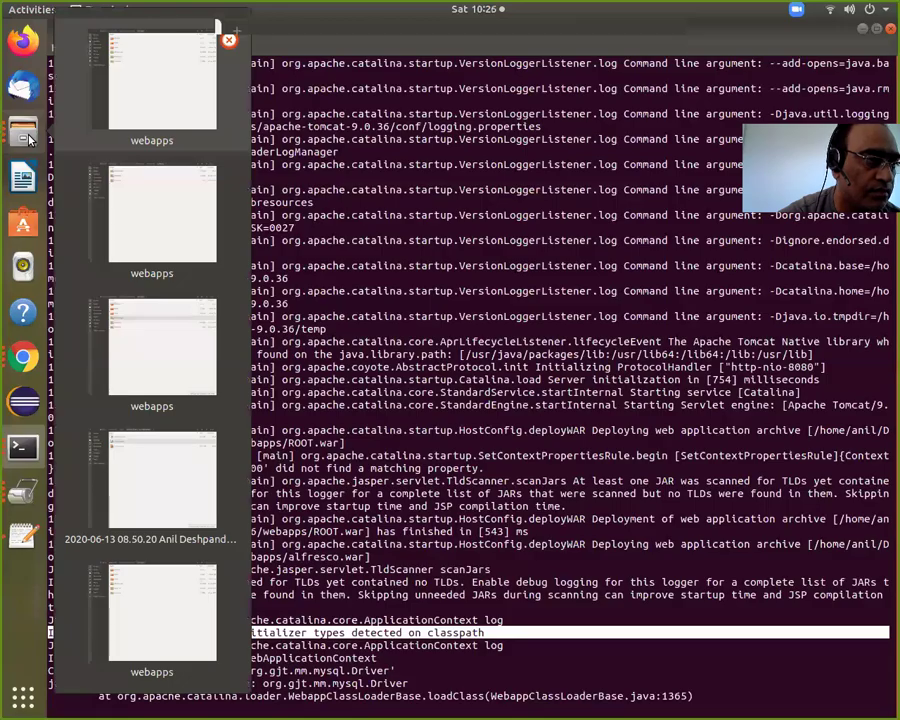
pyautogui.click(159, 104)
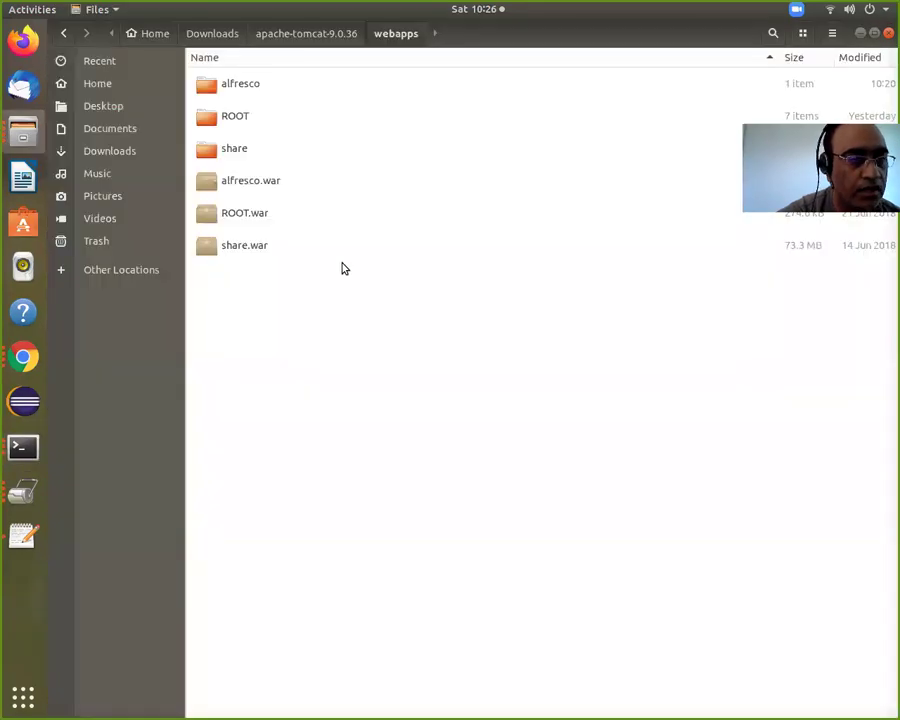
pyautogui.doubleClick(243, 183)
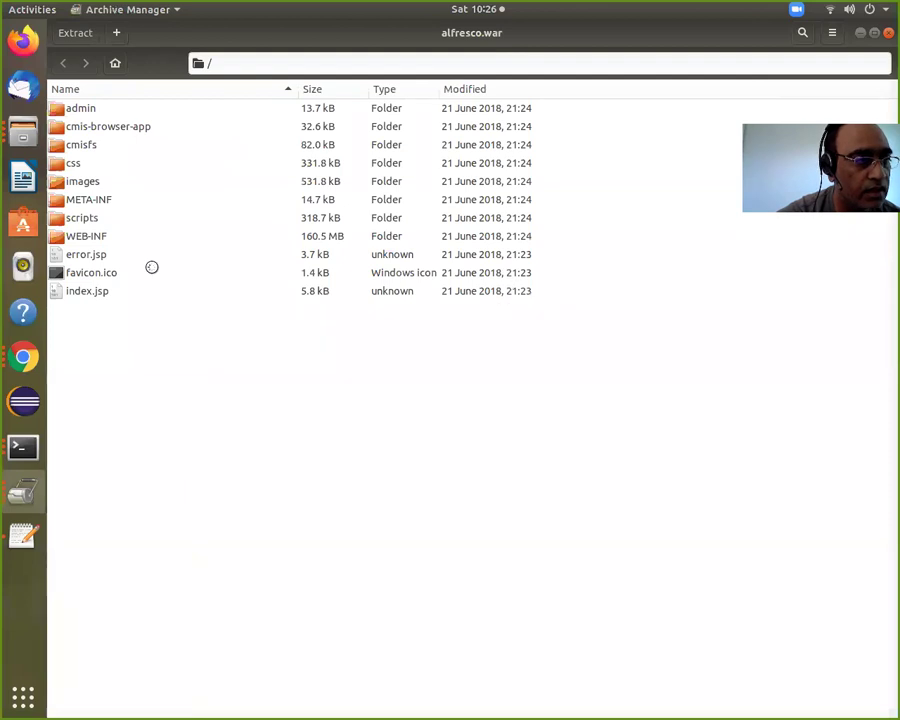
pyautogui.click(104, 235)
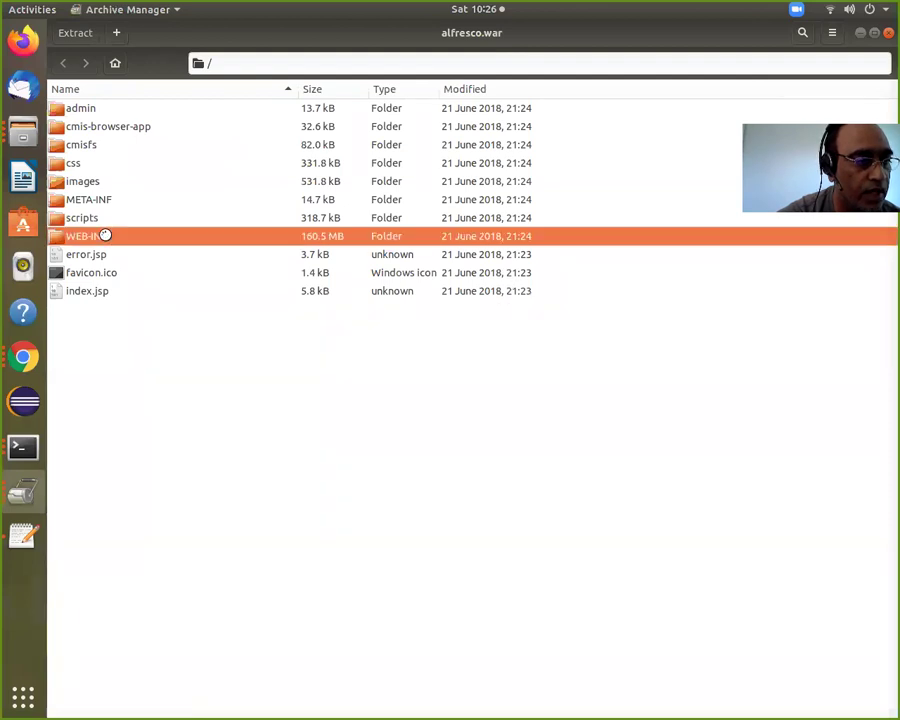
pyautogui.doubleClick(104, 235)
pyautogui.doubleClick(101, 161)
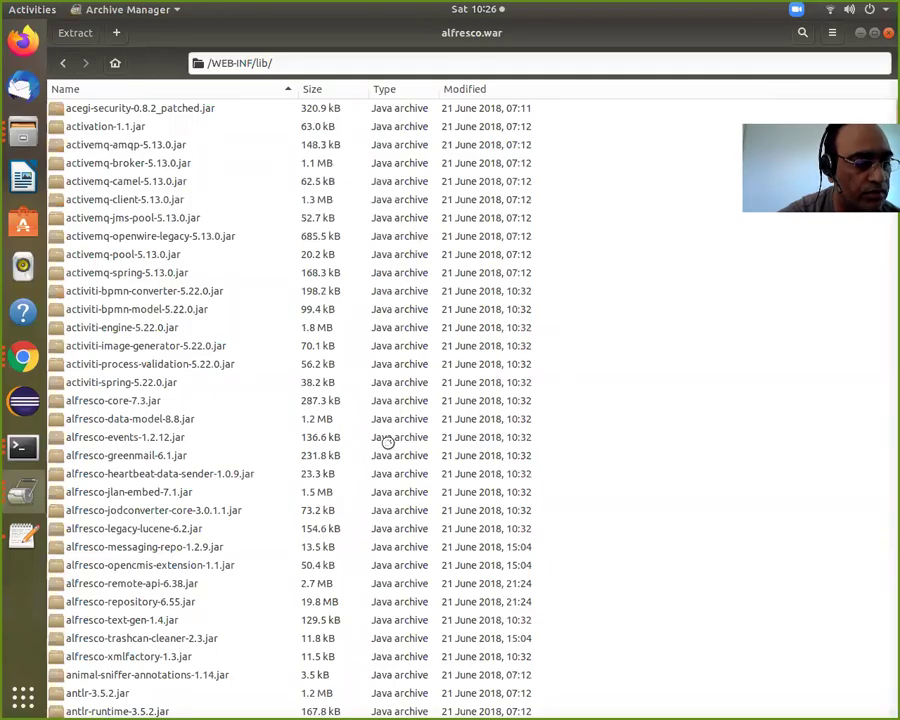
pyautogui.doubleClick(124, 601)
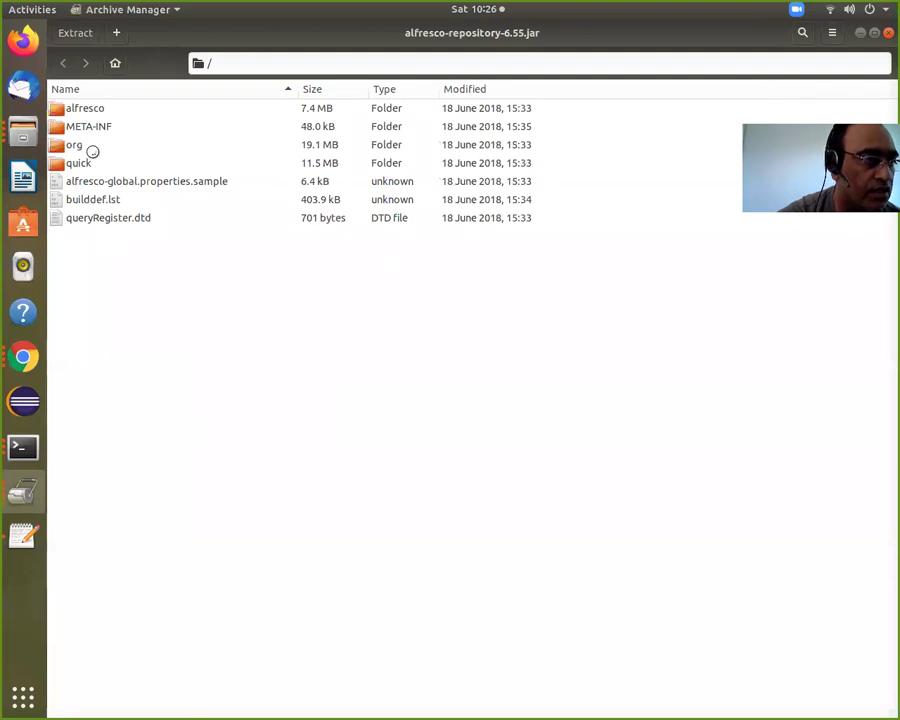
# Go into the jar's alfresco folder and locate repository.properties by searching for "repo".
pyautogui.click(110, 107)
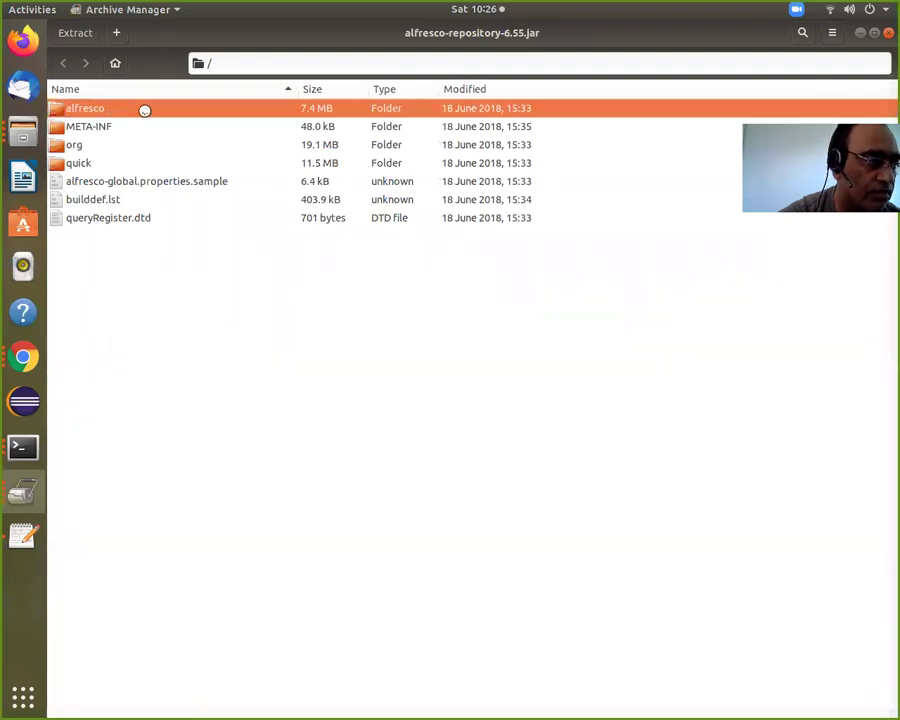
pyautogui.doubleClick(144, 110)
pyautogui.scroll(-2, 330, 585)
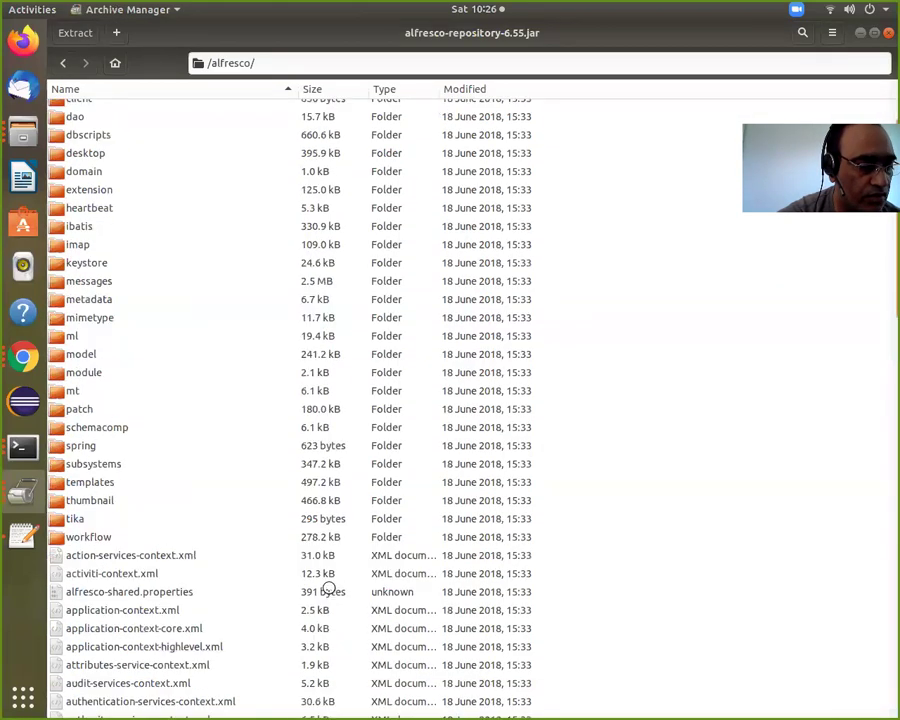
pyautogui.click(195, 629)
pyautogui.write('r')
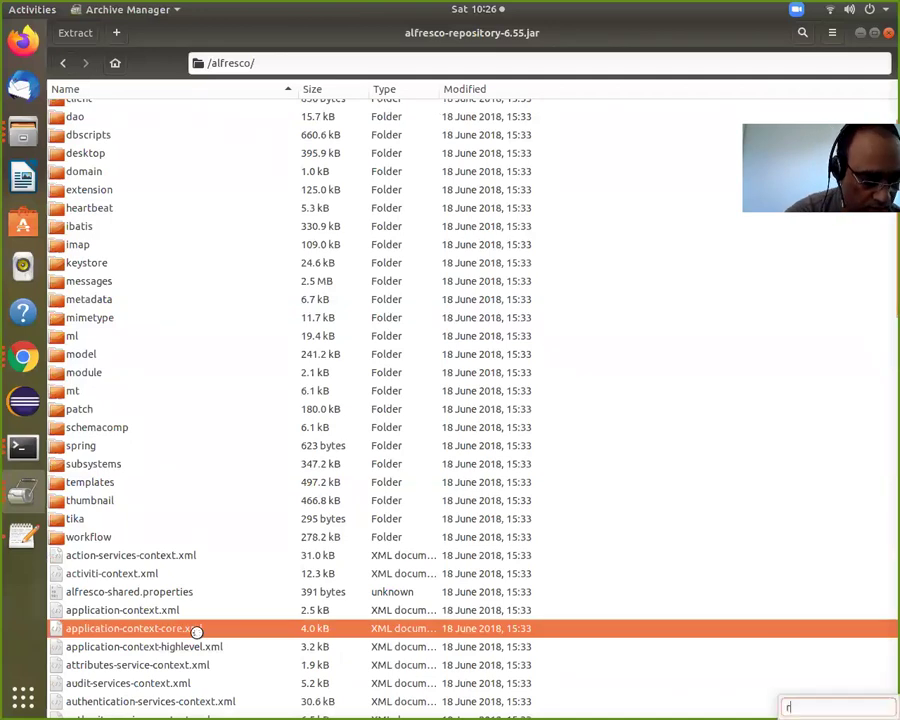
pyautogui.write('epo')
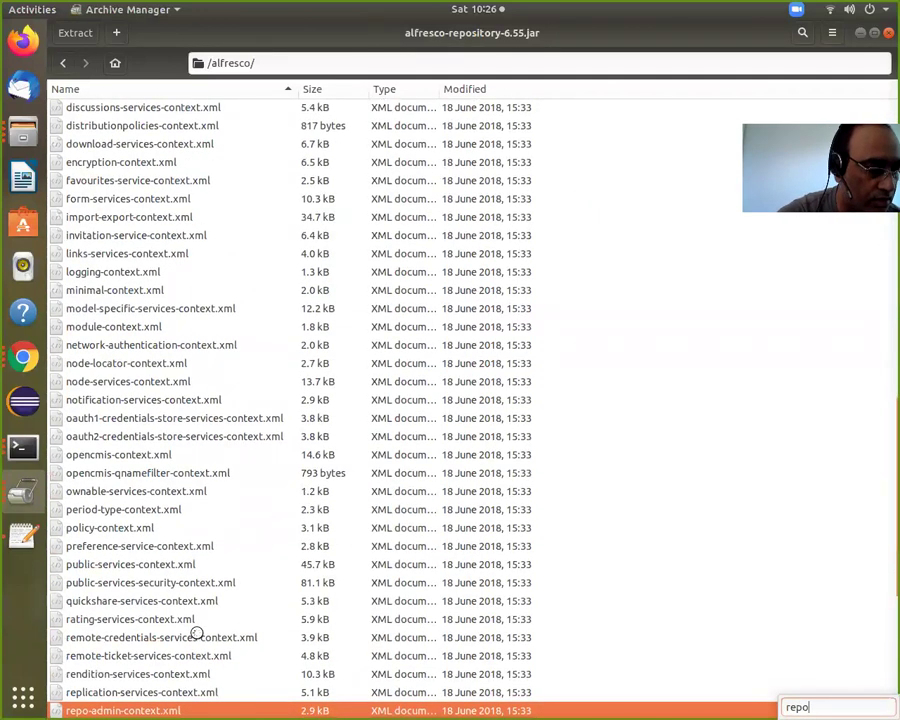
pyautogui.press('Down')
pyautogui.press('Down')
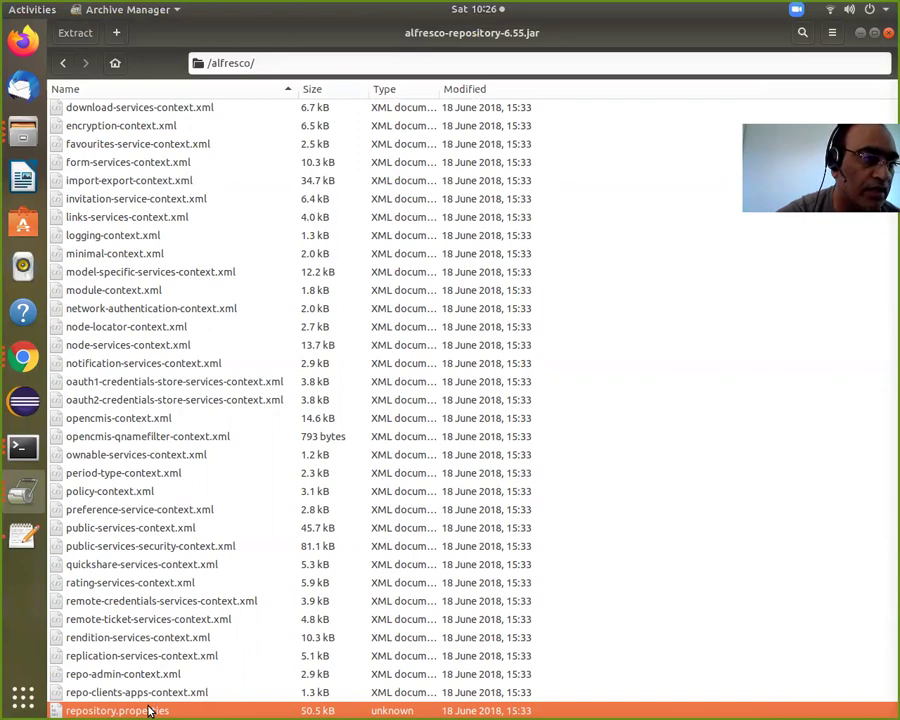
# Open repository.properties in the text editor and go to its Database configuration section.
pyautogui.doubleClick(203, 710)
pyautogui.scroll(-3, 632, 505)
pyautogui.scroll(-17, 634, 508)
pyautogui.scroll(-20, 635, 508)
pyautogui.scroll(-20, 637, 508)
pyautogui.scroll(-20, 640, 507)
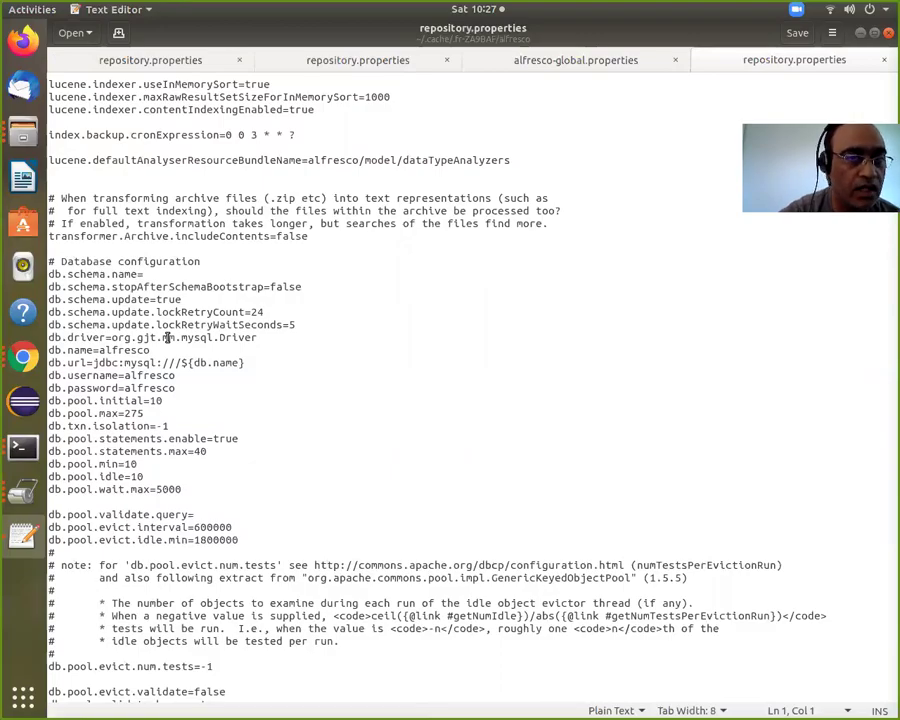
# Replace the db.driver value in the jar's repository.properties with org.postgresql.Driver copied from alfresco-global.properties.
pyautogui.click(588, 62)
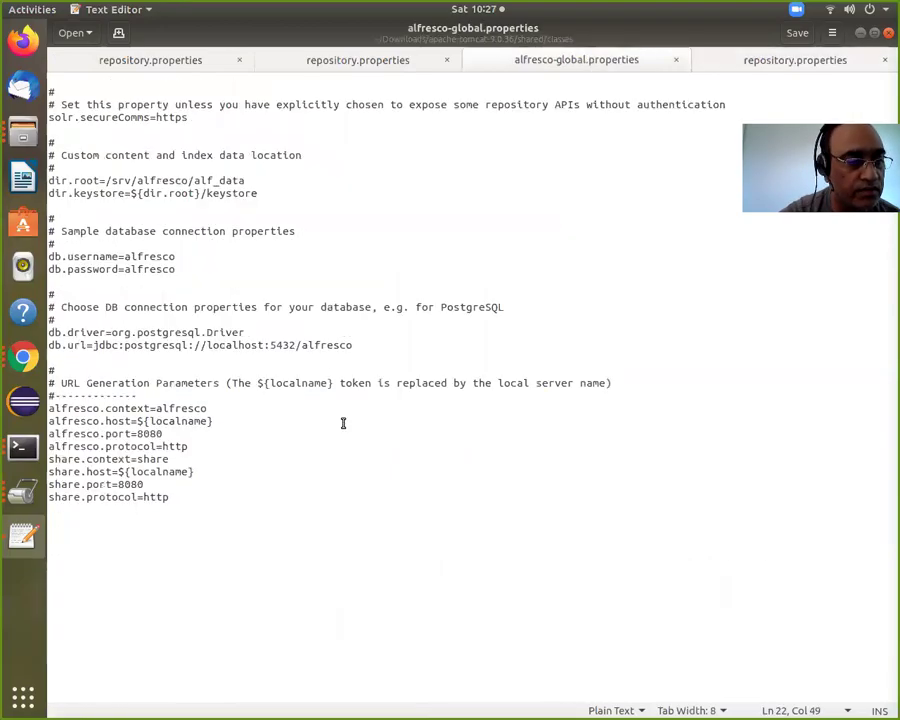
pyautogui.click(112, 333)
pyautogui.moveTo(112, 333); pyautogui.dragTo(244, 332)
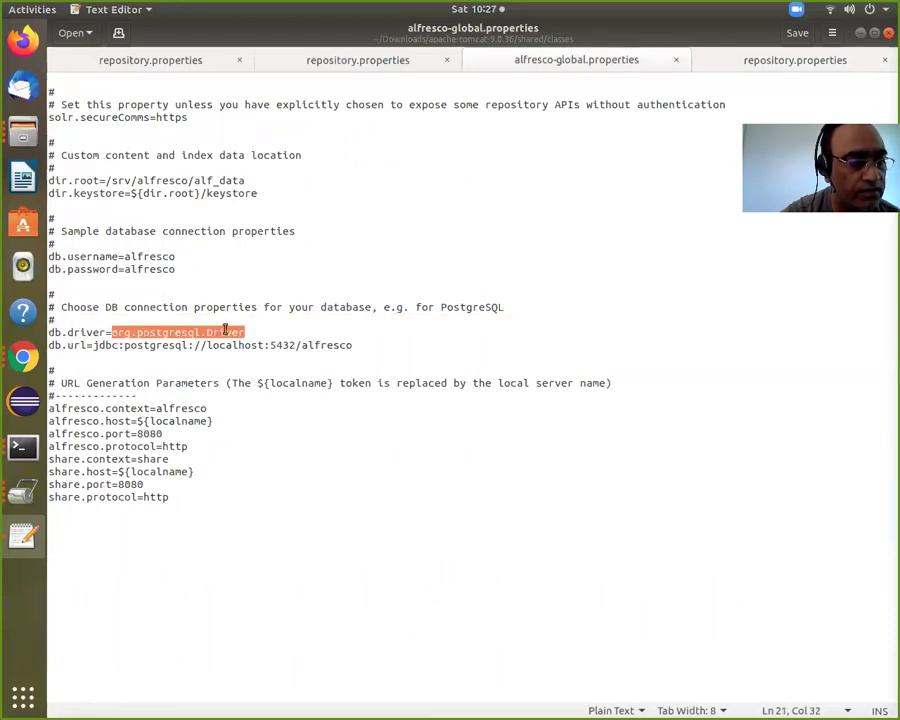
pyautogui.rightClick(222, 333)
pyautogui.click(244, 385)
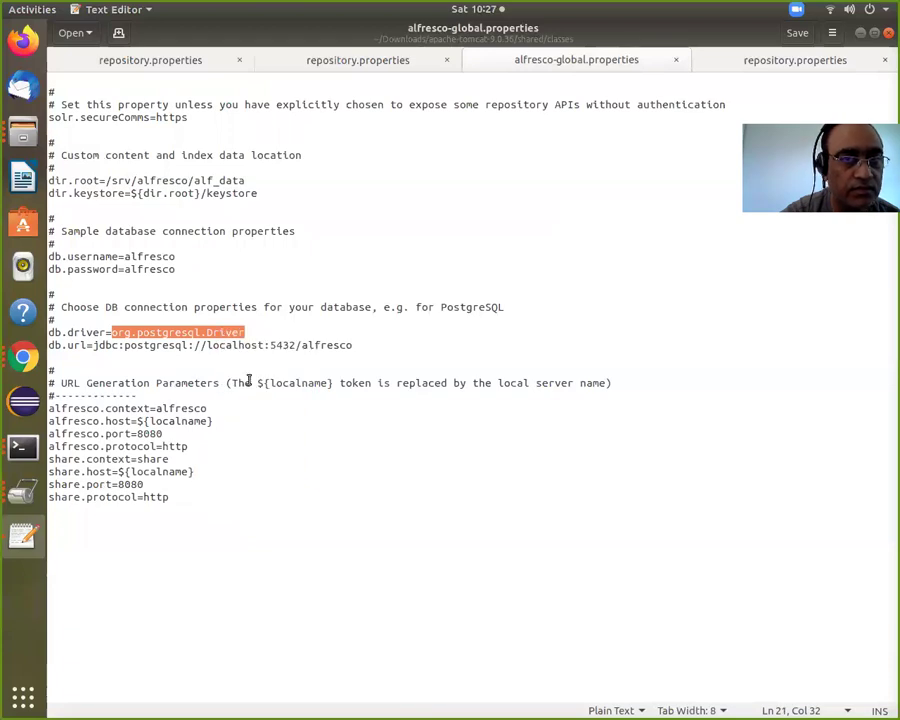
pyautogui.click(727, 67)
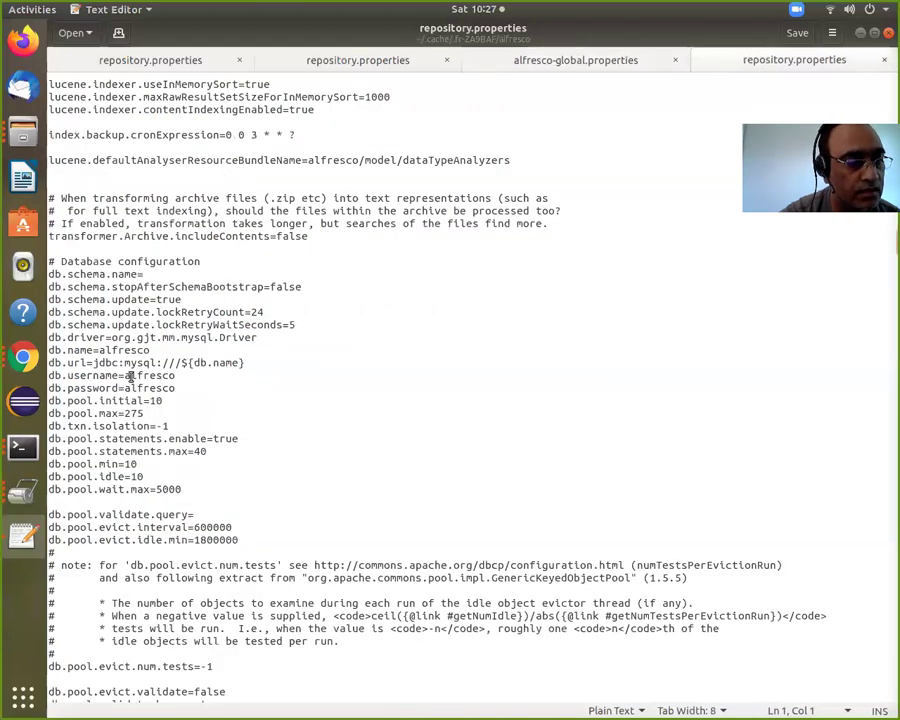
pyautogui.moveTo(111, 338); pyautogui.dragTo(260, 338)
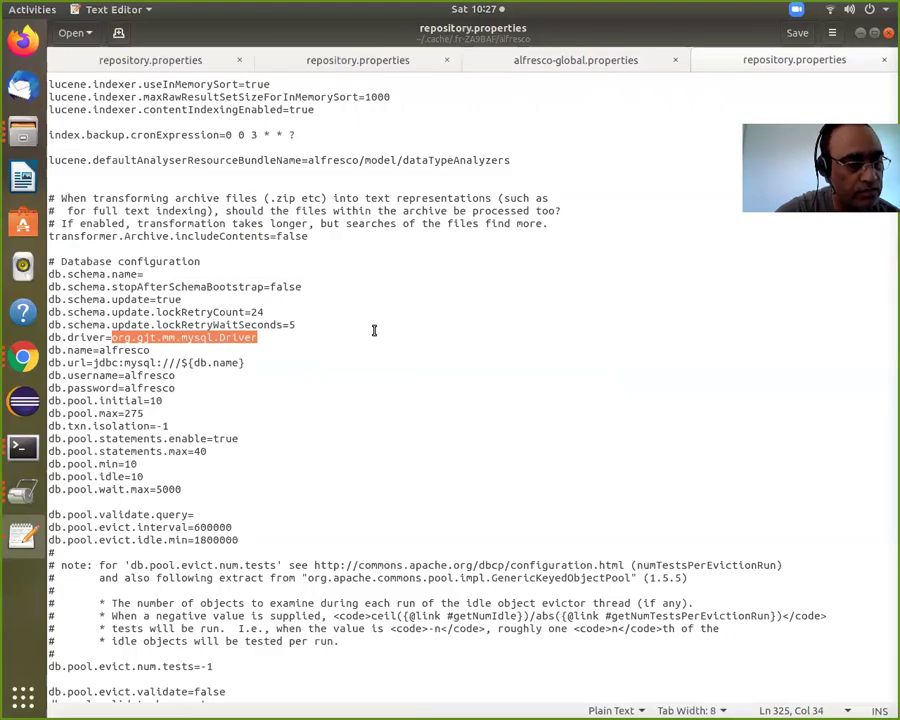
pyautogui.press('BackSpace')
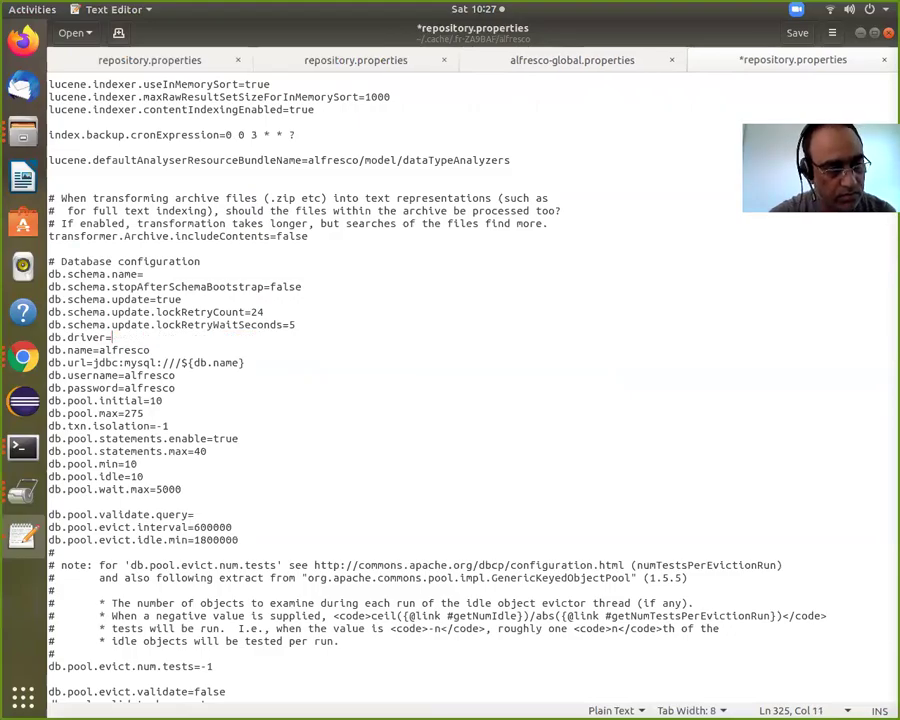
pyautogui.hotkey('ctrl', 'v')
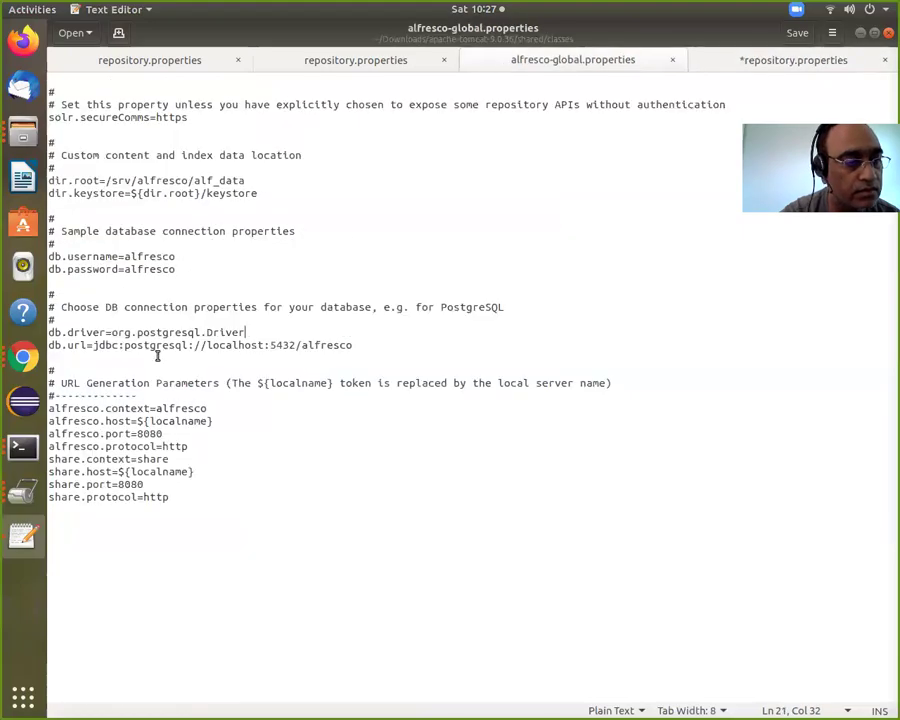
# Replace the db.url value in repository.properties with jdbc:postgresql://localhost:5432/alfresco copied from alfresco-global.properties.
pyautogui.moveTo(92, 345); pyautogui.dragTo(350, 348)
pyautogui.rightClick(342, 346)
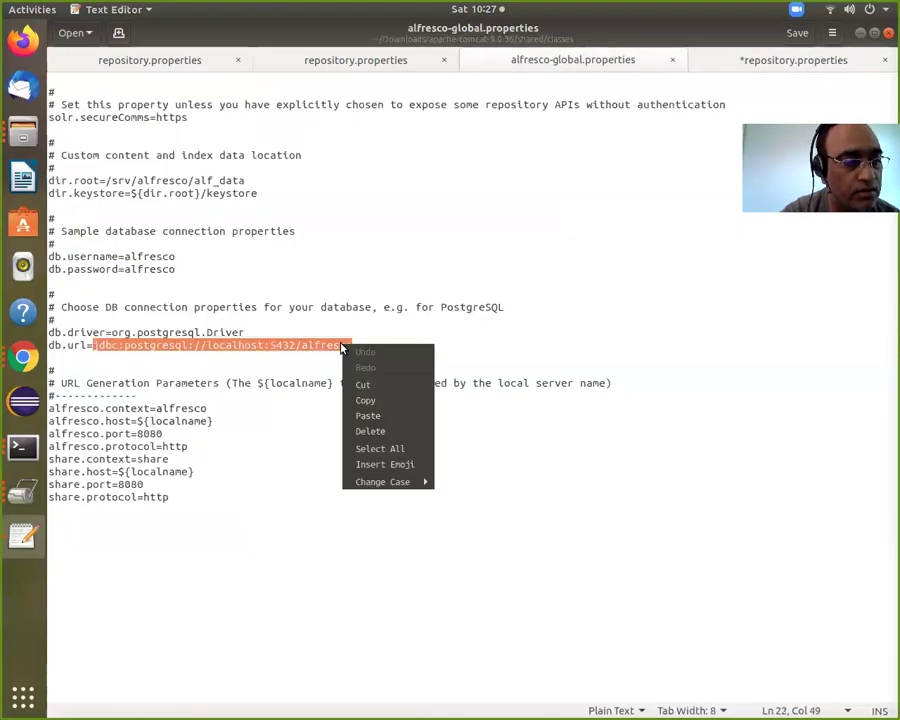
pyautogui.click(378, 400)
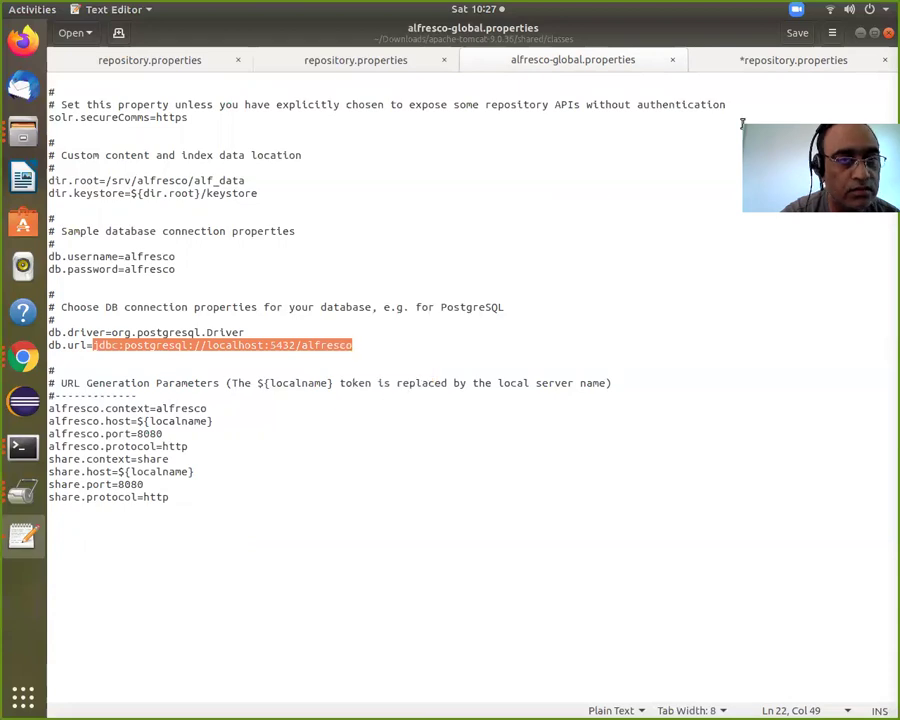
pyautogui.click(709, 66)
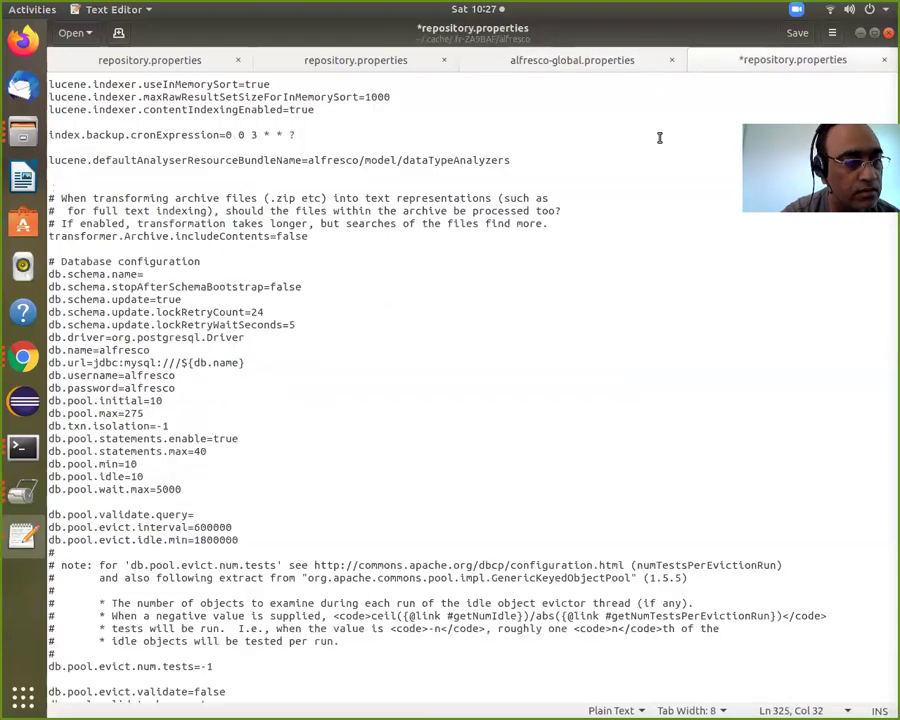
pyautogui.click(94, 363)
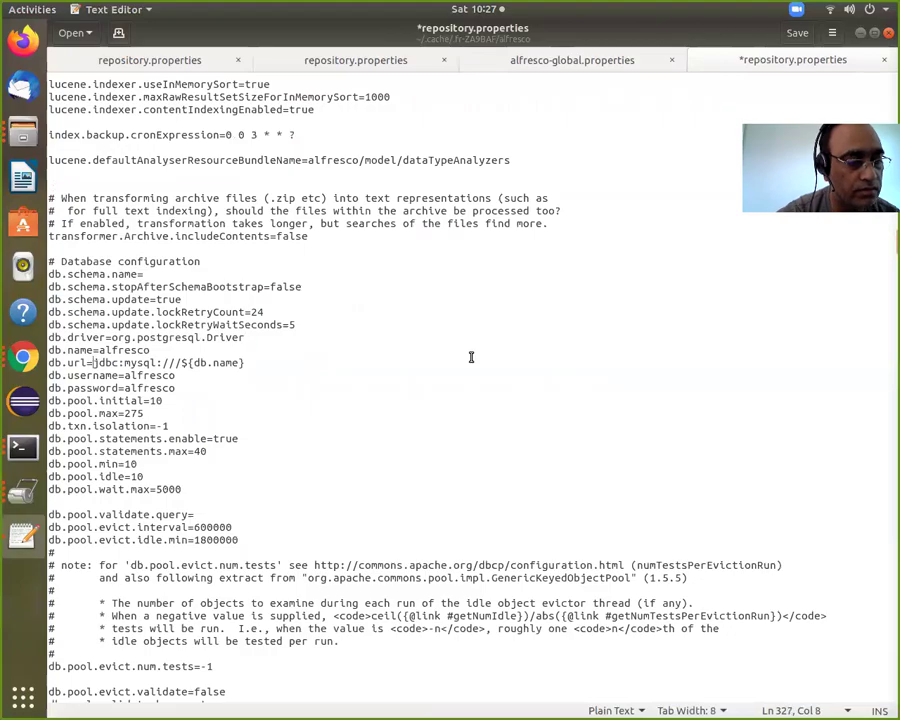
pyautogui.press('Delete')
pyautogui.press('Delete')
pyautogui.press('Delete')
pyautogui.press('Delete')
pyautogui.press('Delete')
pyautogui.press('Delete')
pyautogui.press('Delete')
pyautogui.press('Delete')
pyautogui.press('Delete')
pyautogui.press('Delete')
pyautogui.press('Delete')
pyautogui.press('Delete')
pyautogui.press('Delete')
pyautogui.press('Delete')
pyautogui.press('Delete')
pyautogui.press('Delete')
pyautogui.press('Delete')
pyautogui.press('Delete')
pyautogui.press('Delete')
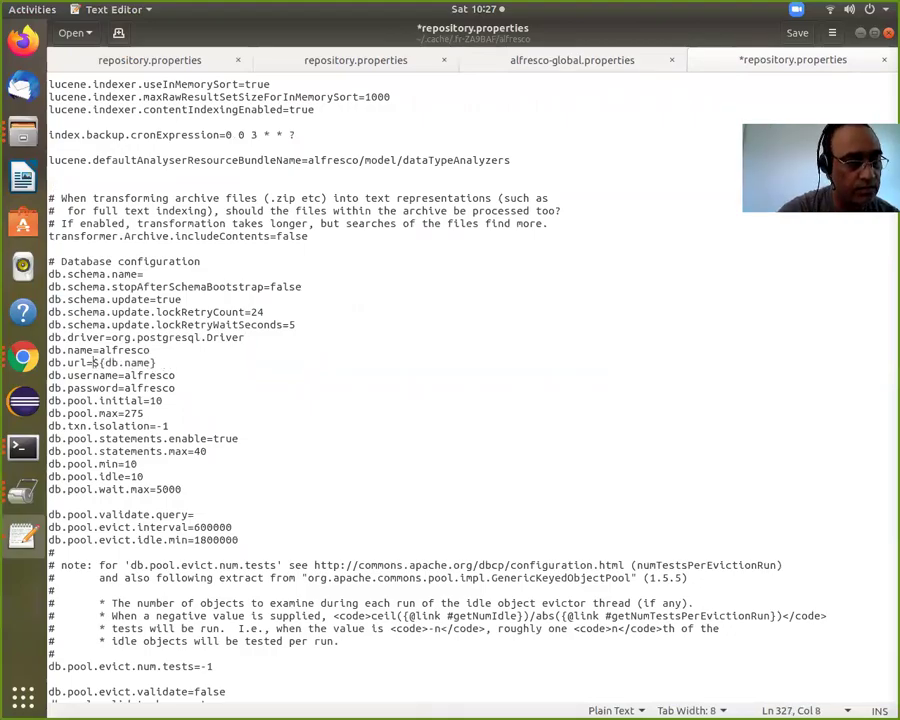
pyautogui.press('Delete')
pyautogui.press('Delete')
pyautogui.press('Delete')
pyautogui.press('Delete')
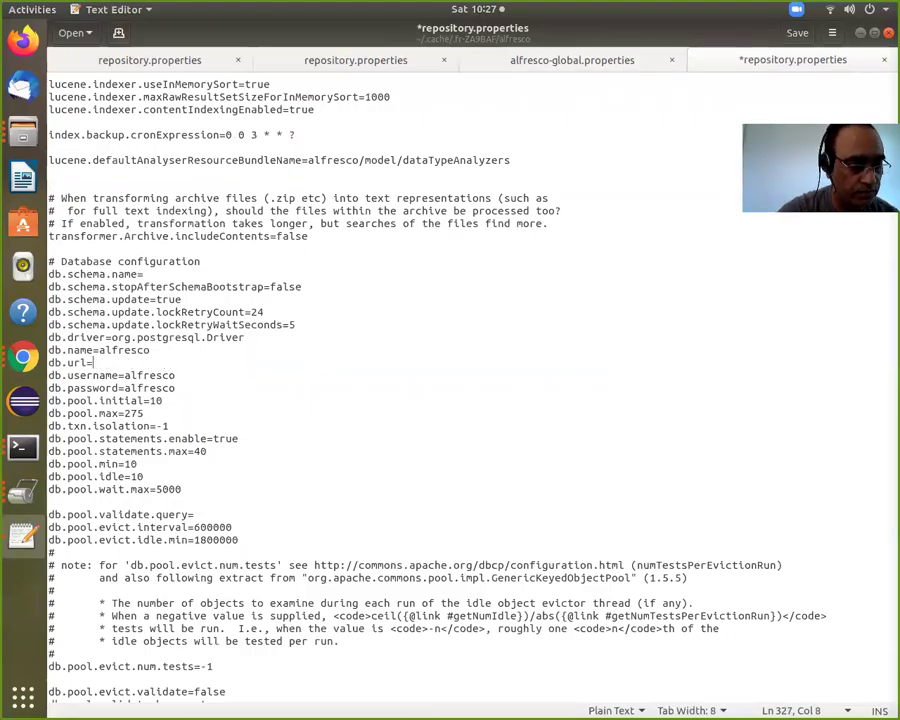
pyautogui.hotkey('ctrl', 'v')
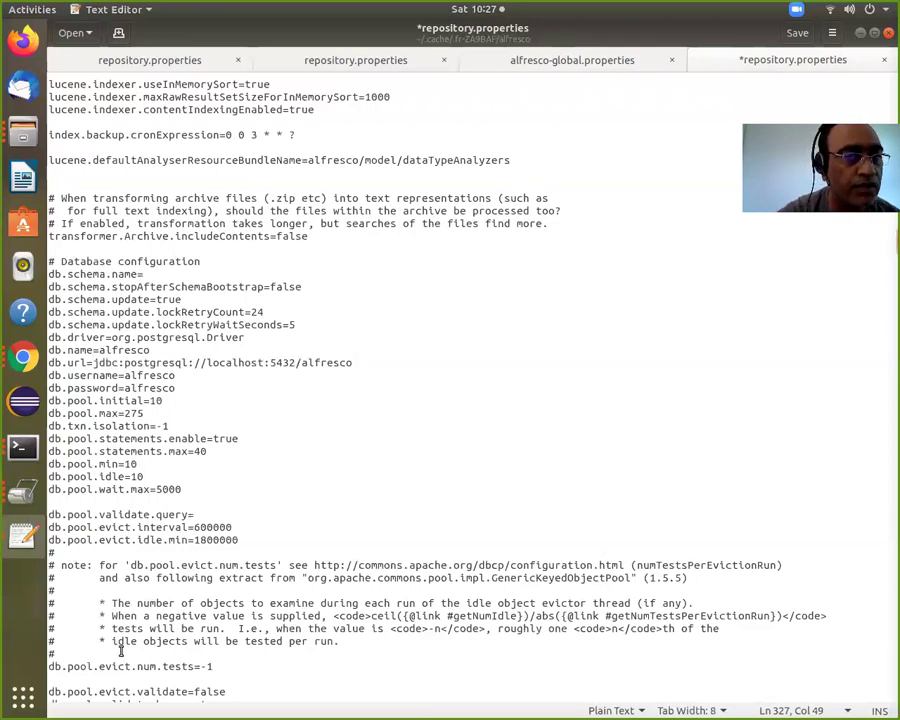
# Save the edited repository.properties and close all the open properties files along with the text editor.
pyautogui.click(796, 33)
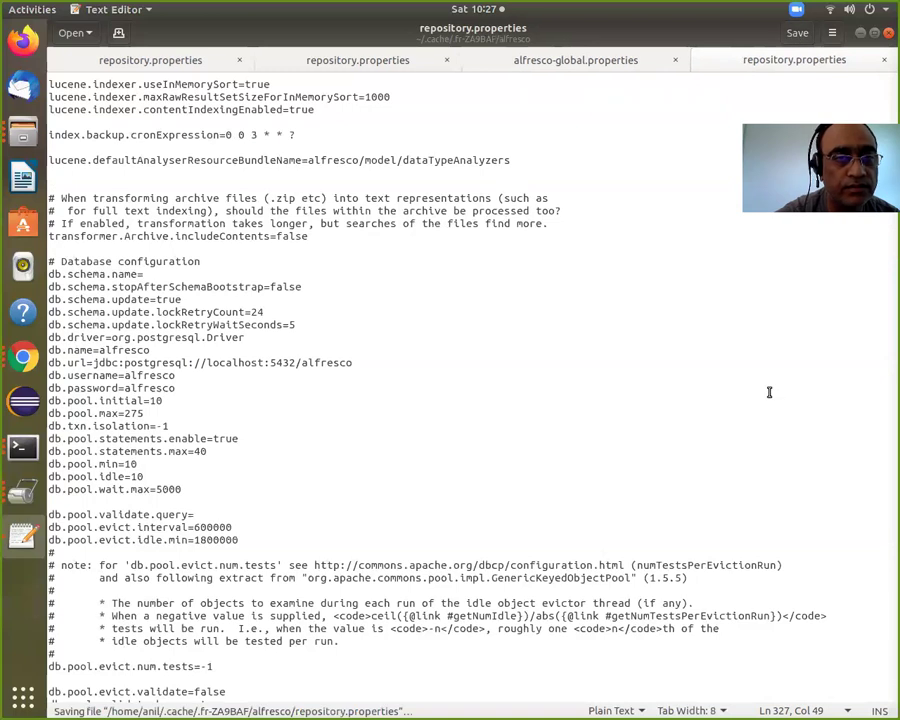
pyautogui.click(885, 61)
pyautogui.click(885, 61)
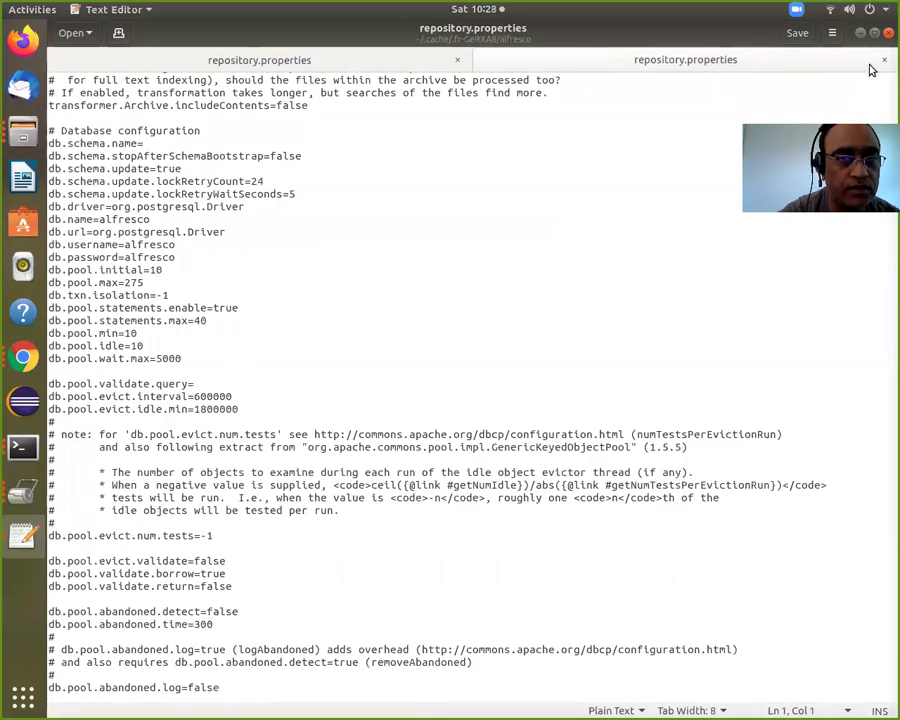
pyautogui.click(885, 61)
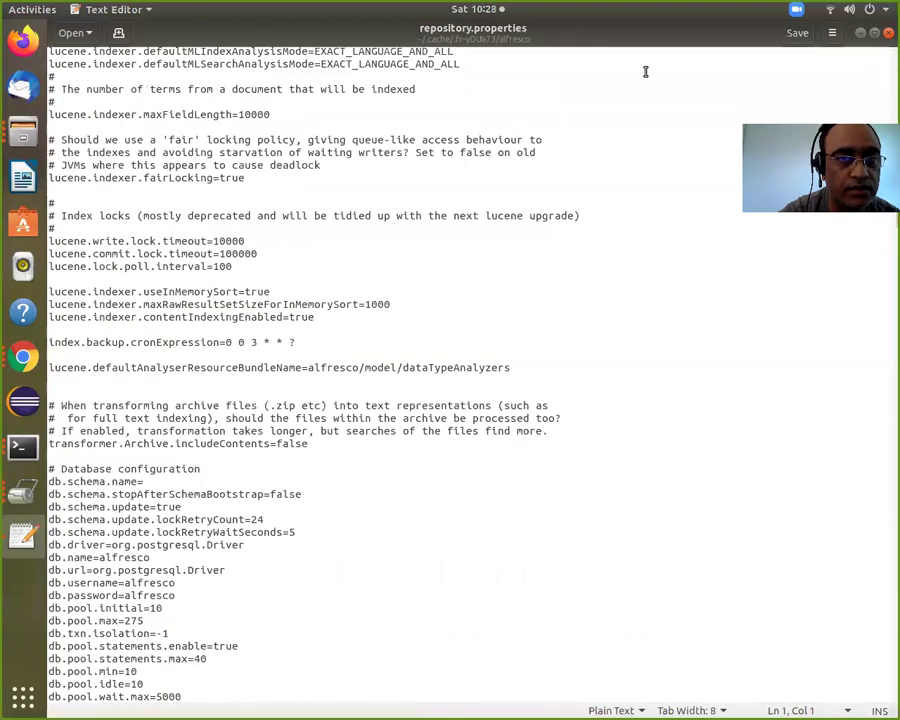
pyautogui.click(889, 34)
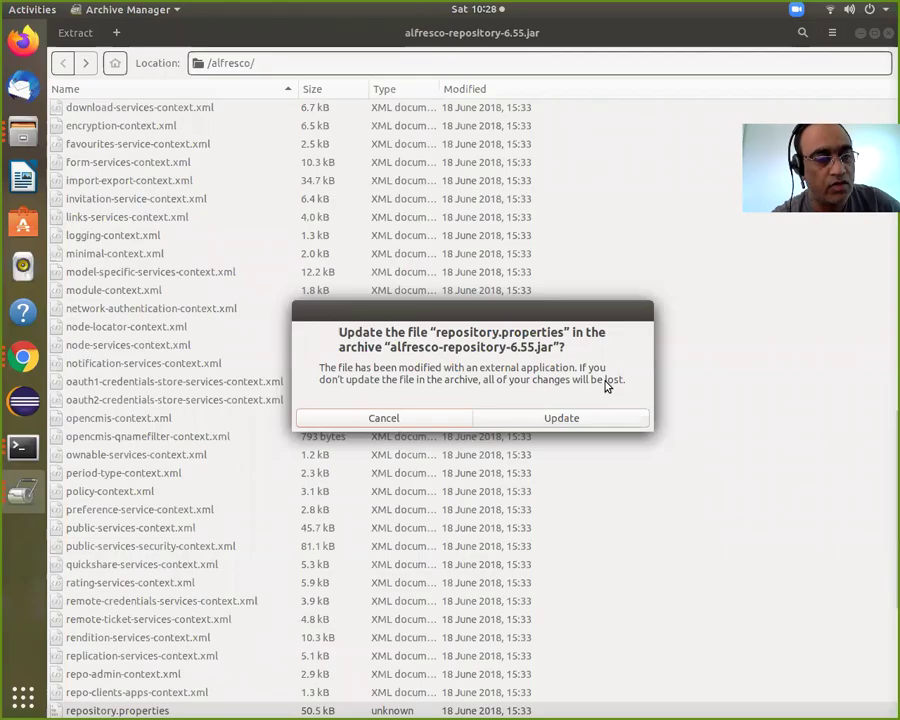
# Update repository.properties inside alfresco-repository-6.55.jar and that jar inside alfresco.war, closing both archives.
pyautogui.click(561, 418)
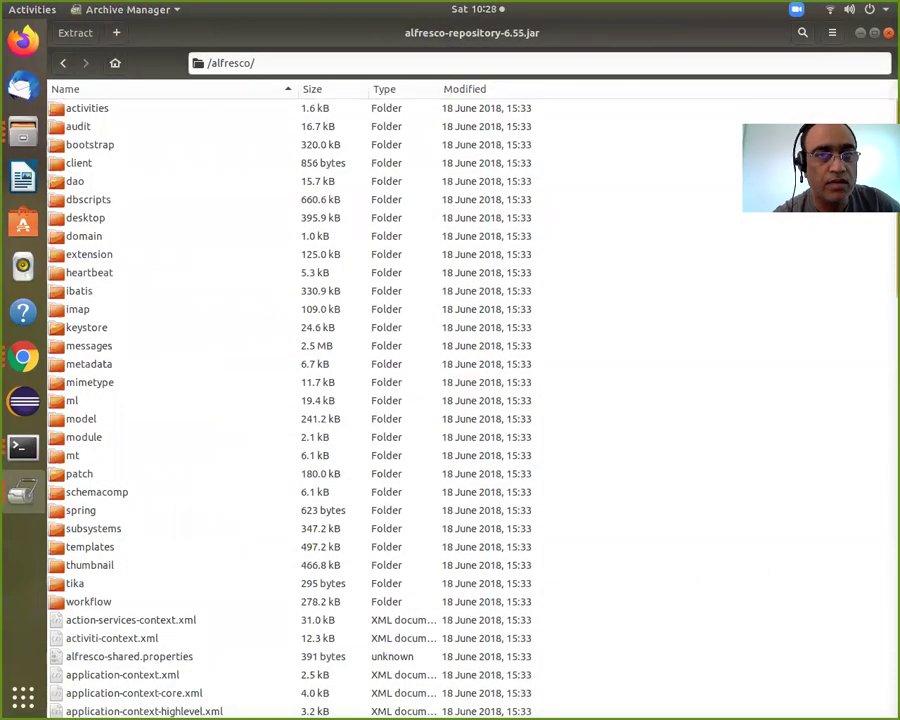
pyautogui.click(888, 33)
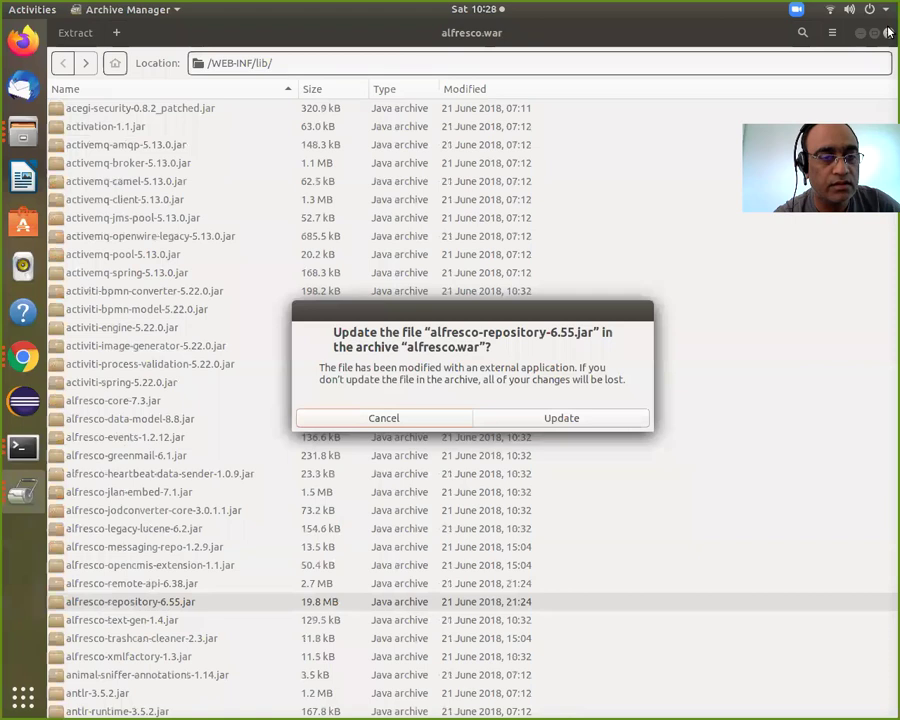
pyautogui.click(579, 422)
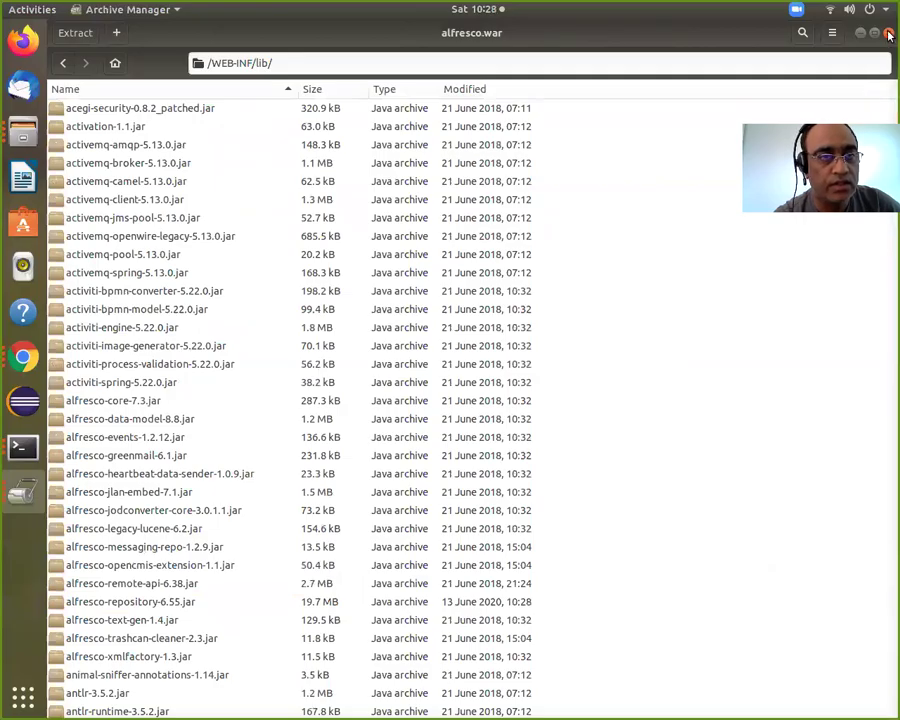
pyautogui.click(889, 34)
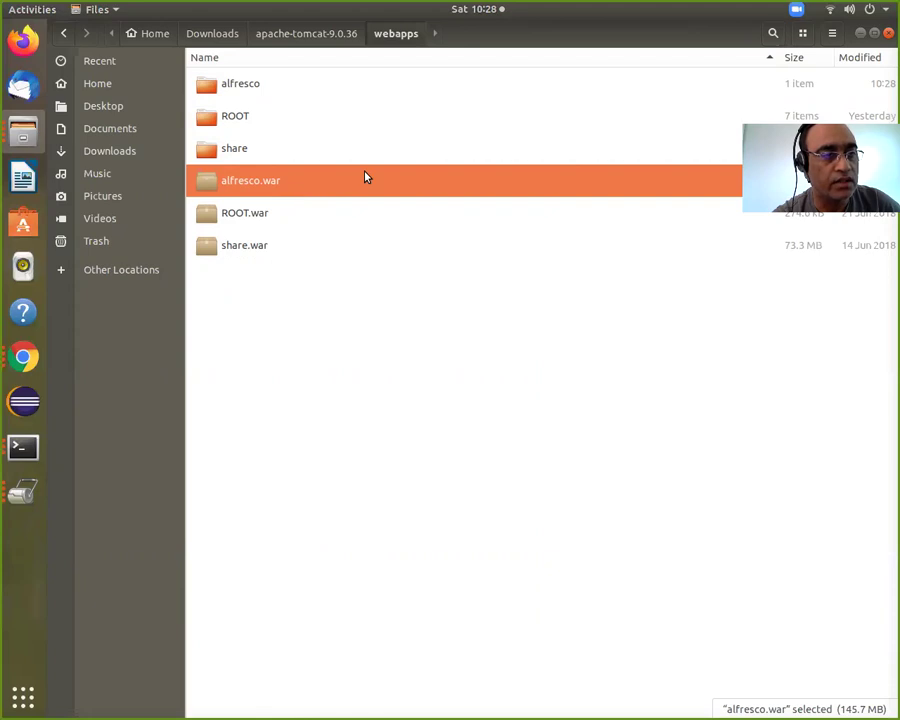
# Copy alfresco.war from web-server/webapps in the alfresco-content-services-community-distribution-6.0.7-ga.bak folder under Downloads.
pyautogui.click(201, 33)
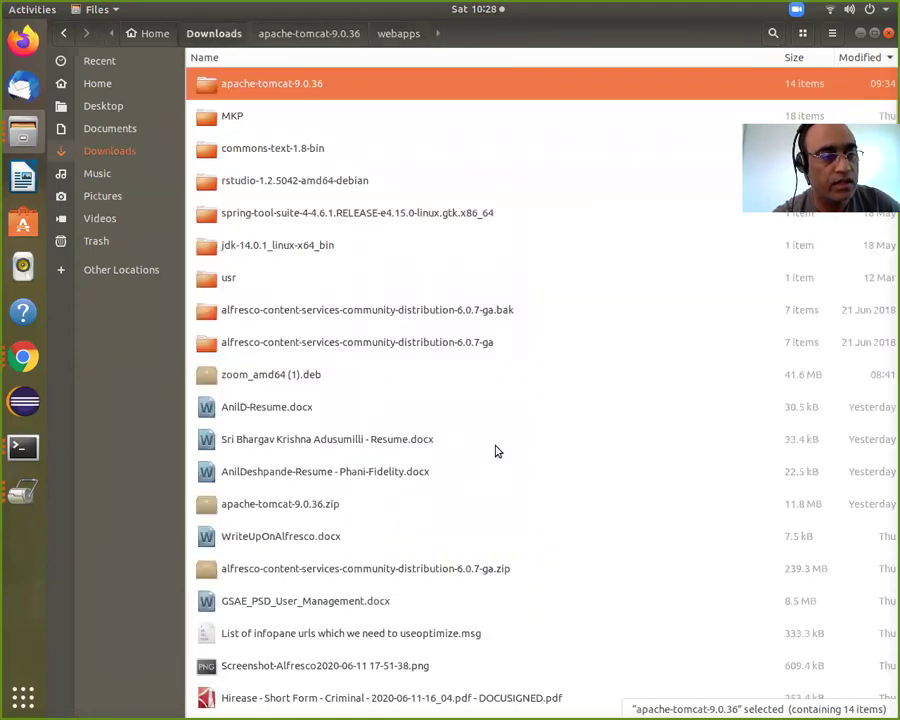
pyautogui.doubleClick(474, 312)
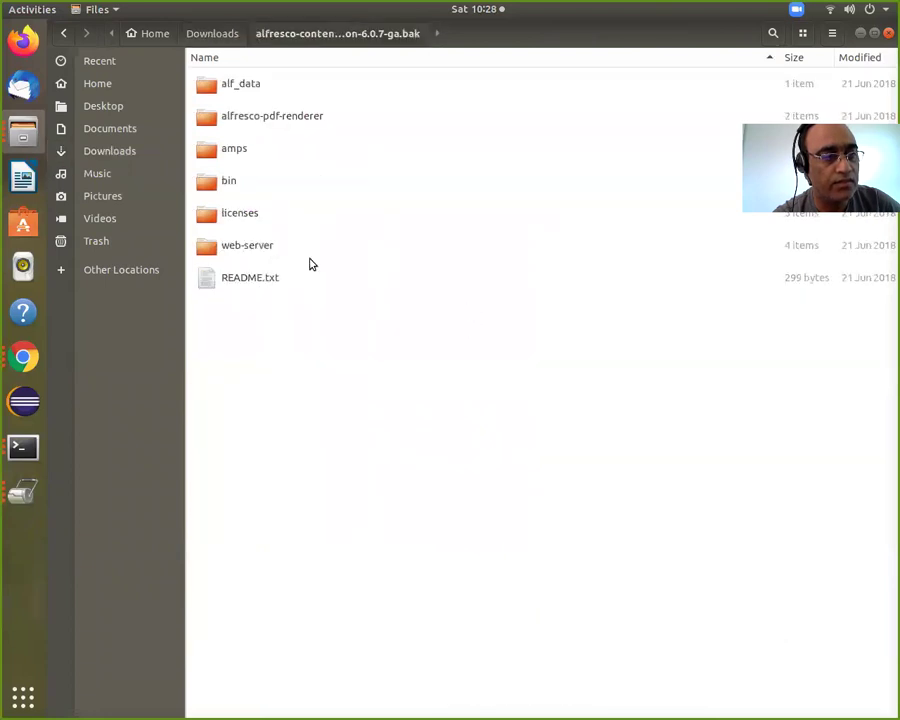
pyautogui.doubleClick(263, 250)
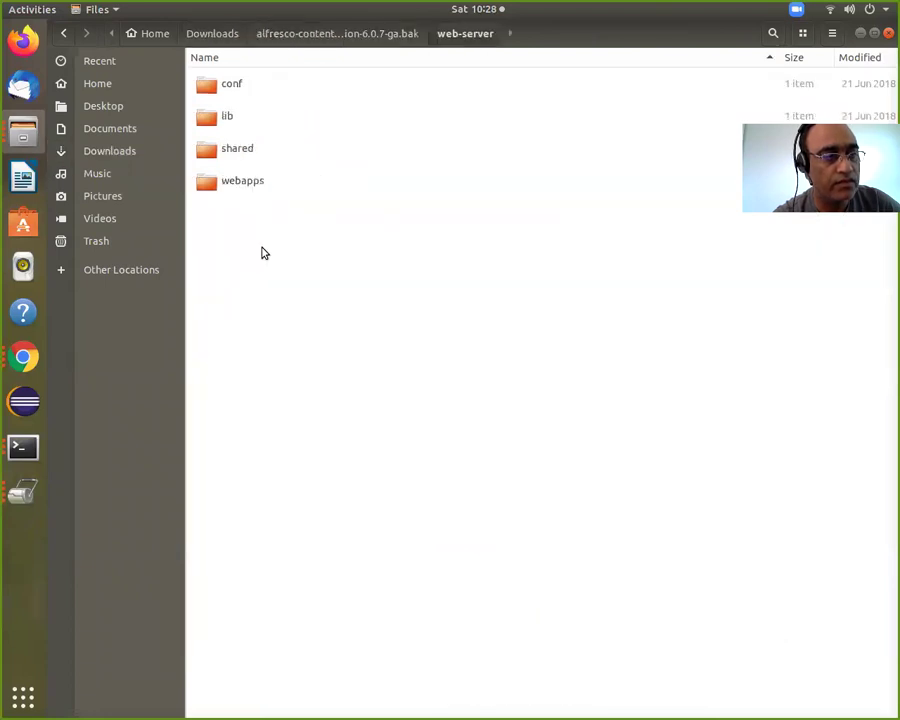
pyautogui.doubleClick(256, 182)
pyautogui.rightClick(265, 88)
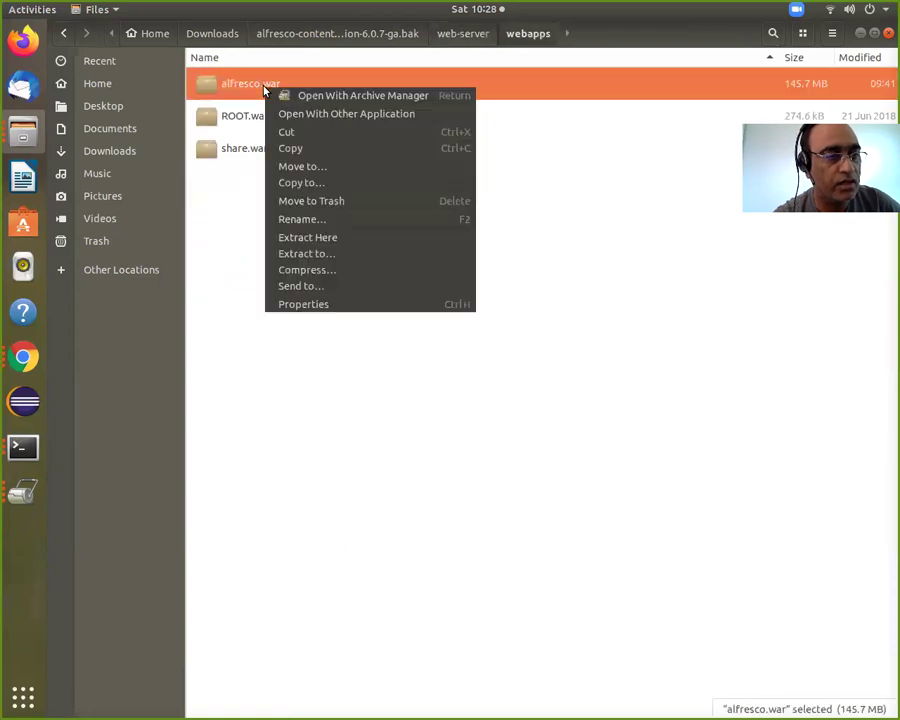
pyautogui.click(293, 149)
# Paste the copied alfresco.war into the webapps folder of apache-tomcat-9.0.36, replacing the existing file.
pyautogui.click(141, 158)
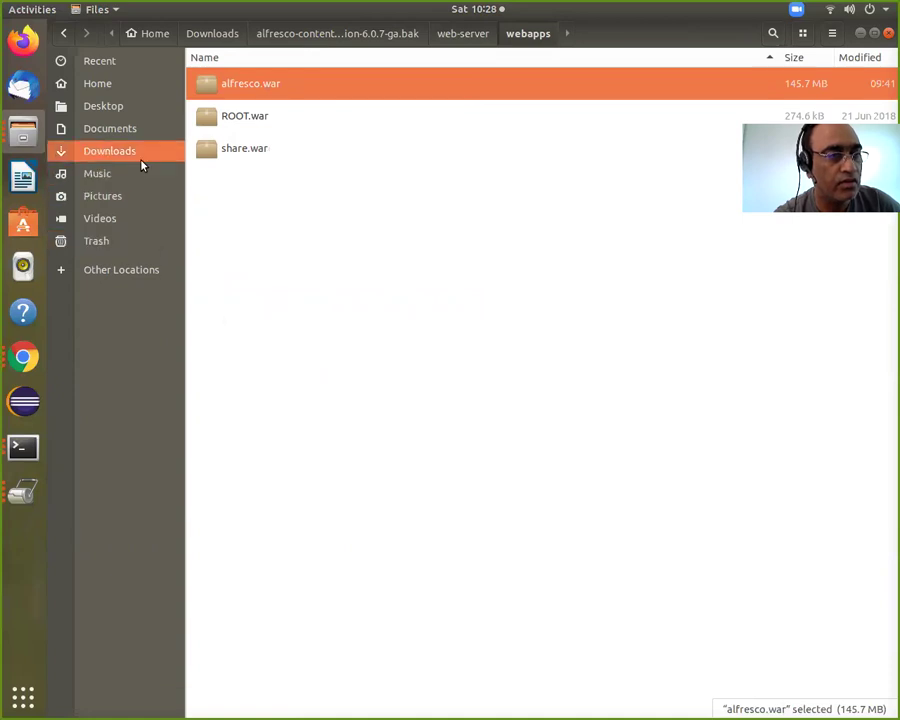
pyautogui.scroll(5, 430, 198)
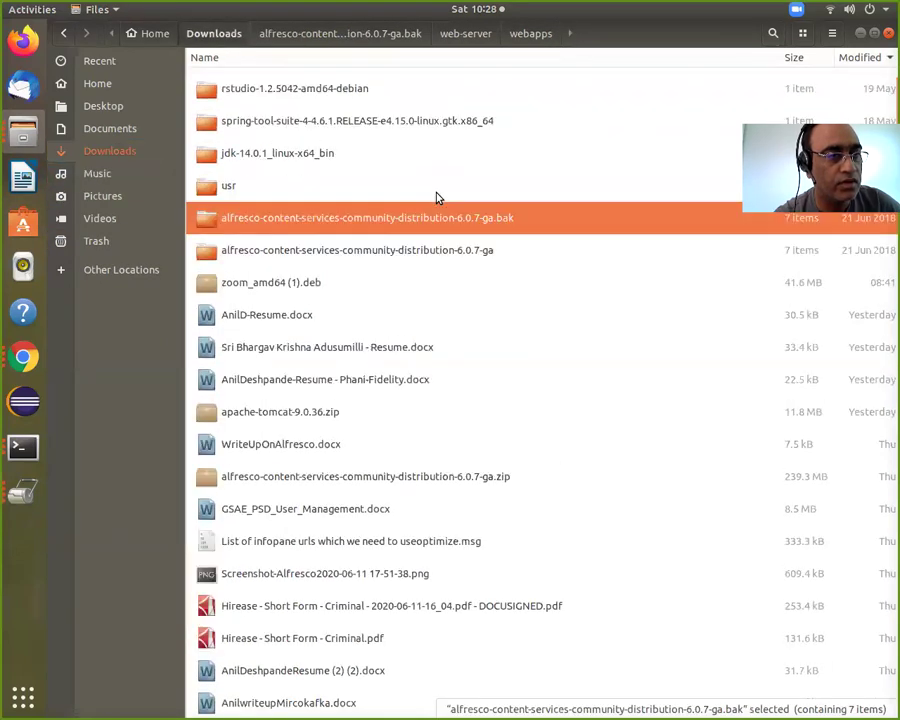
pyautogui.doubleClick(302, 88)
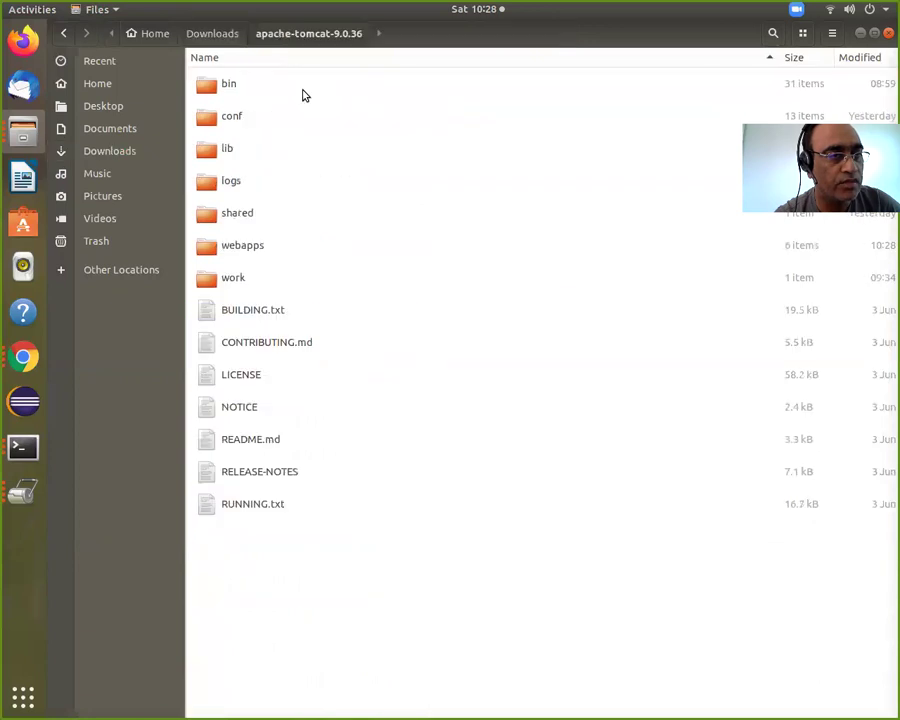
pyautogui.doubleClick(257, 249)
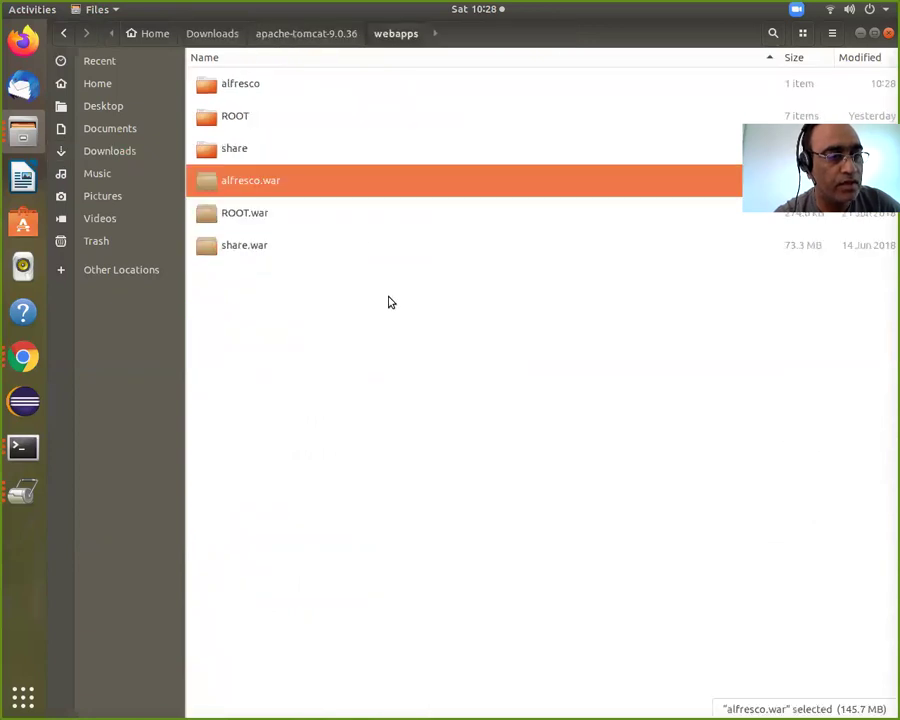
pyautogui.rightClick(390, 302)
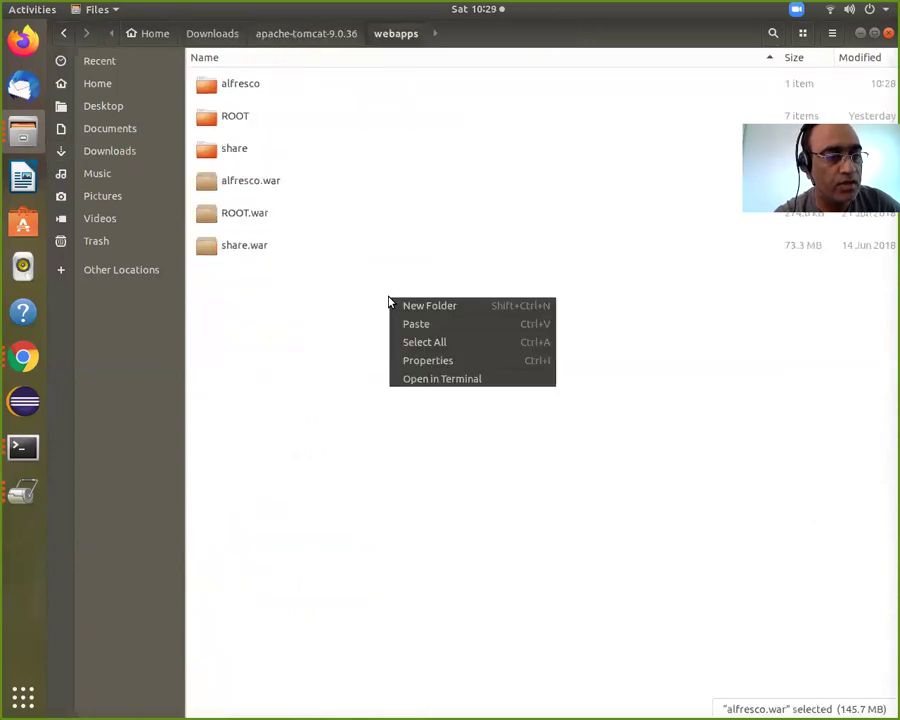
pyautogui.click(449, 327)
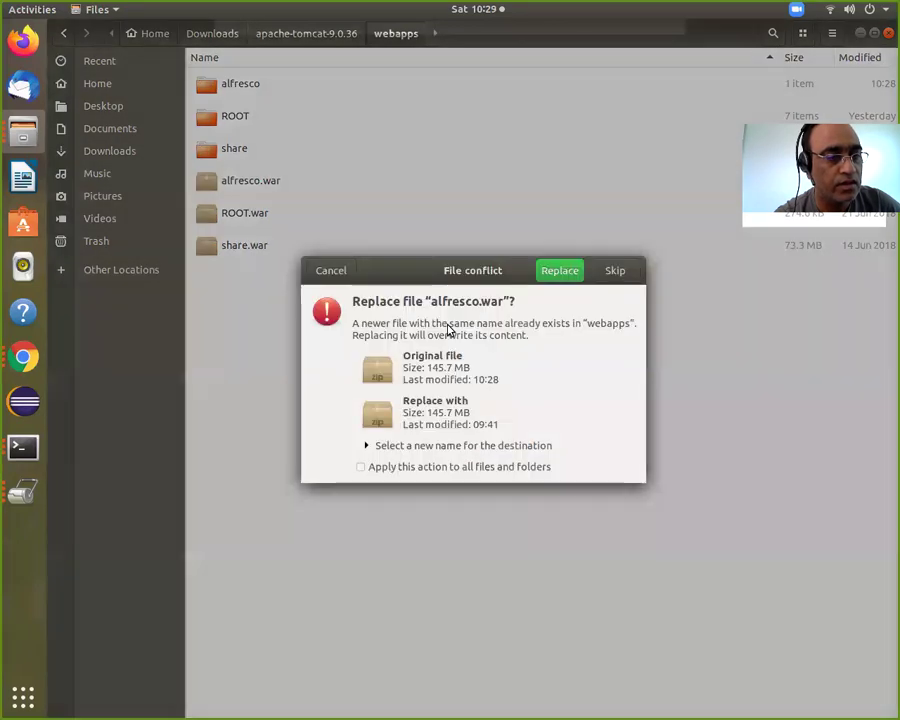
pyautogui.click(559, 271)
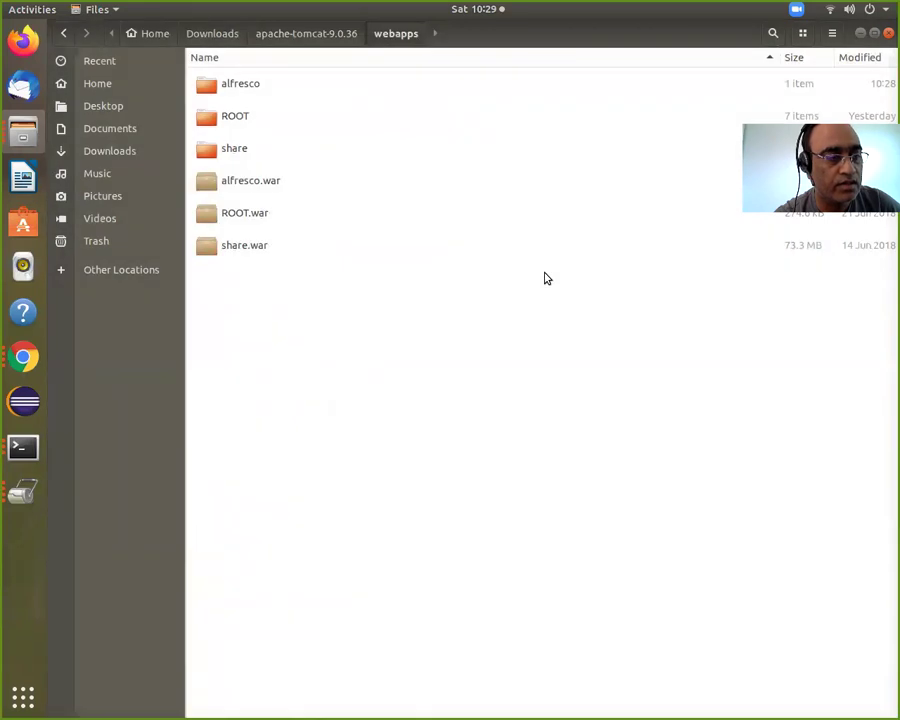
# Switch to the terminal and follow the Tomcat log with tail -f catalina.out to watch the redeployment.
pyautogui.click(20, 450)
pyautogui.click(145, 338)
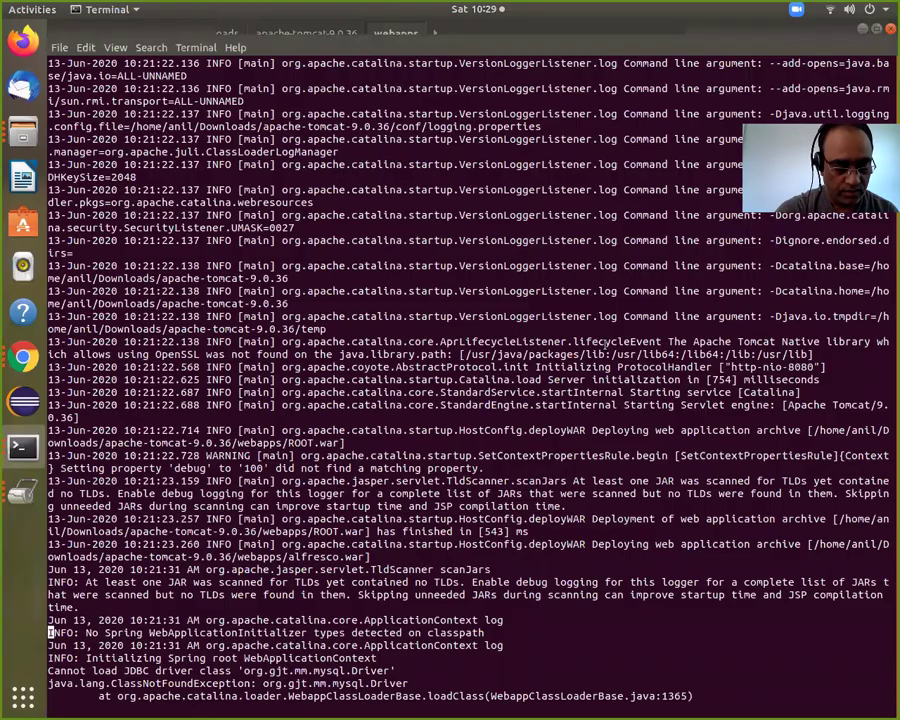
pyautogui.write('tail ')
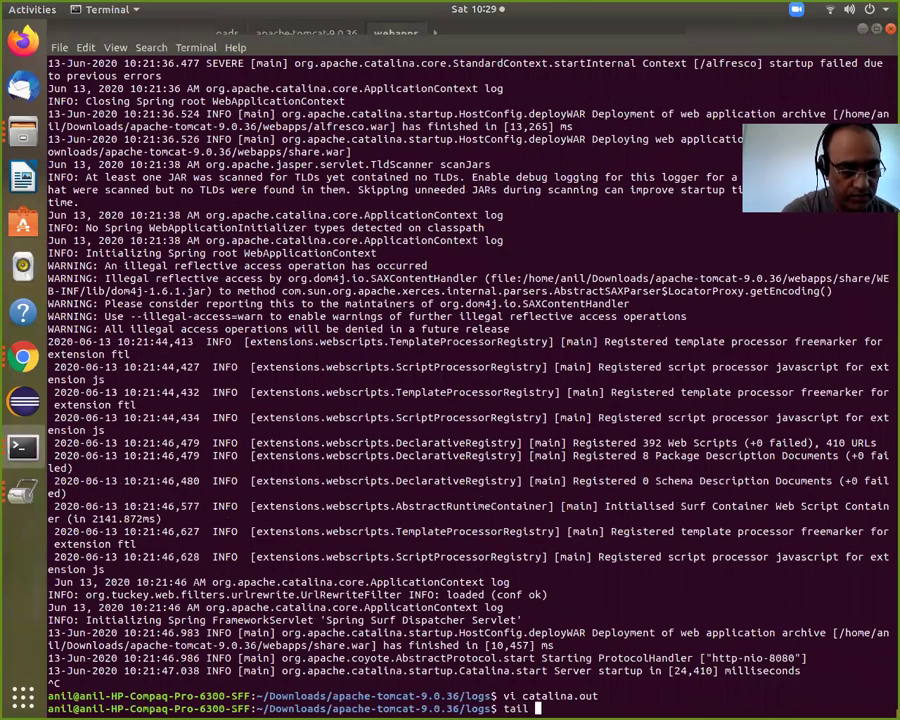
pyautogui.write('-f catalina.')
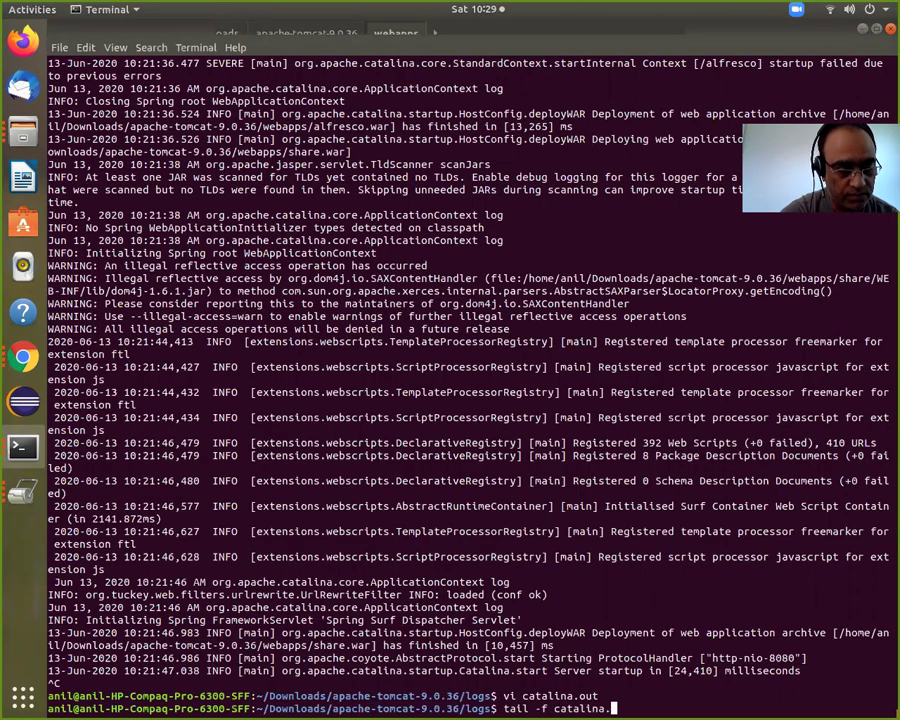
pyautogui.write('o')
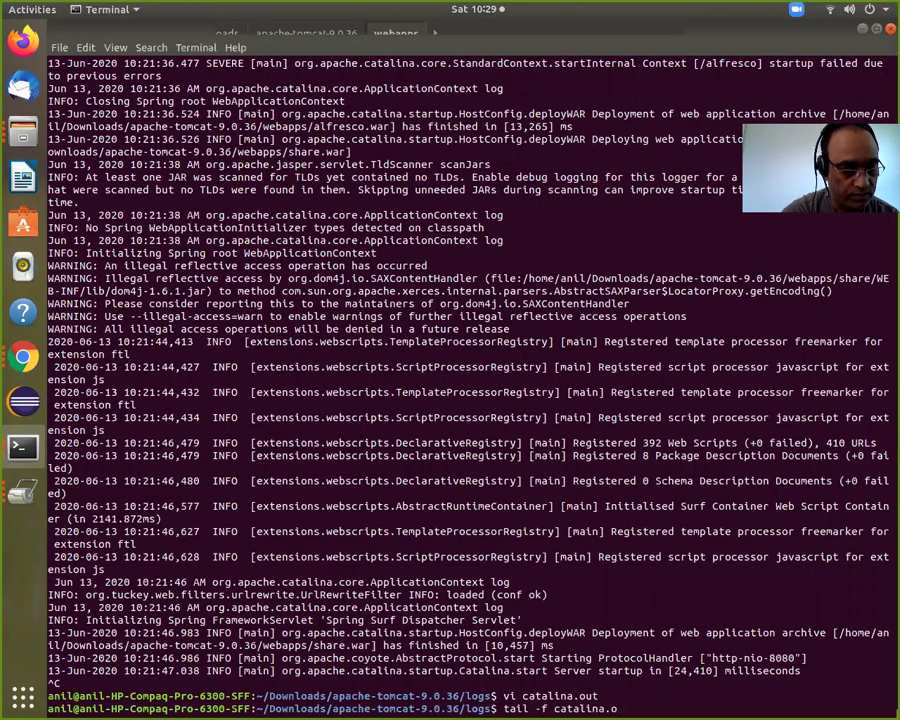
pyautogui.write('ut')
pyautogui.press('Return')
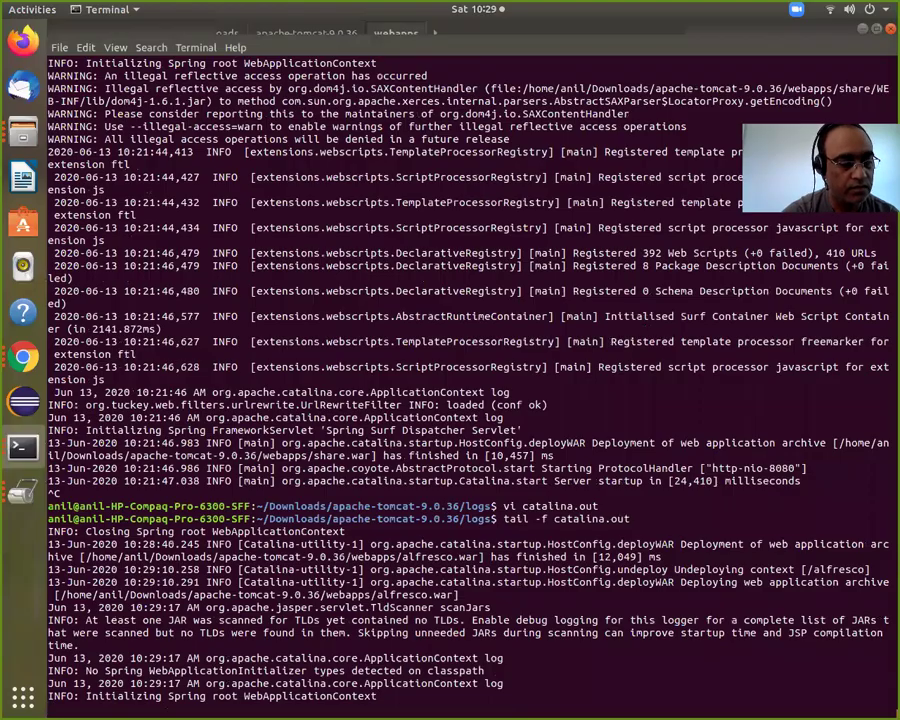